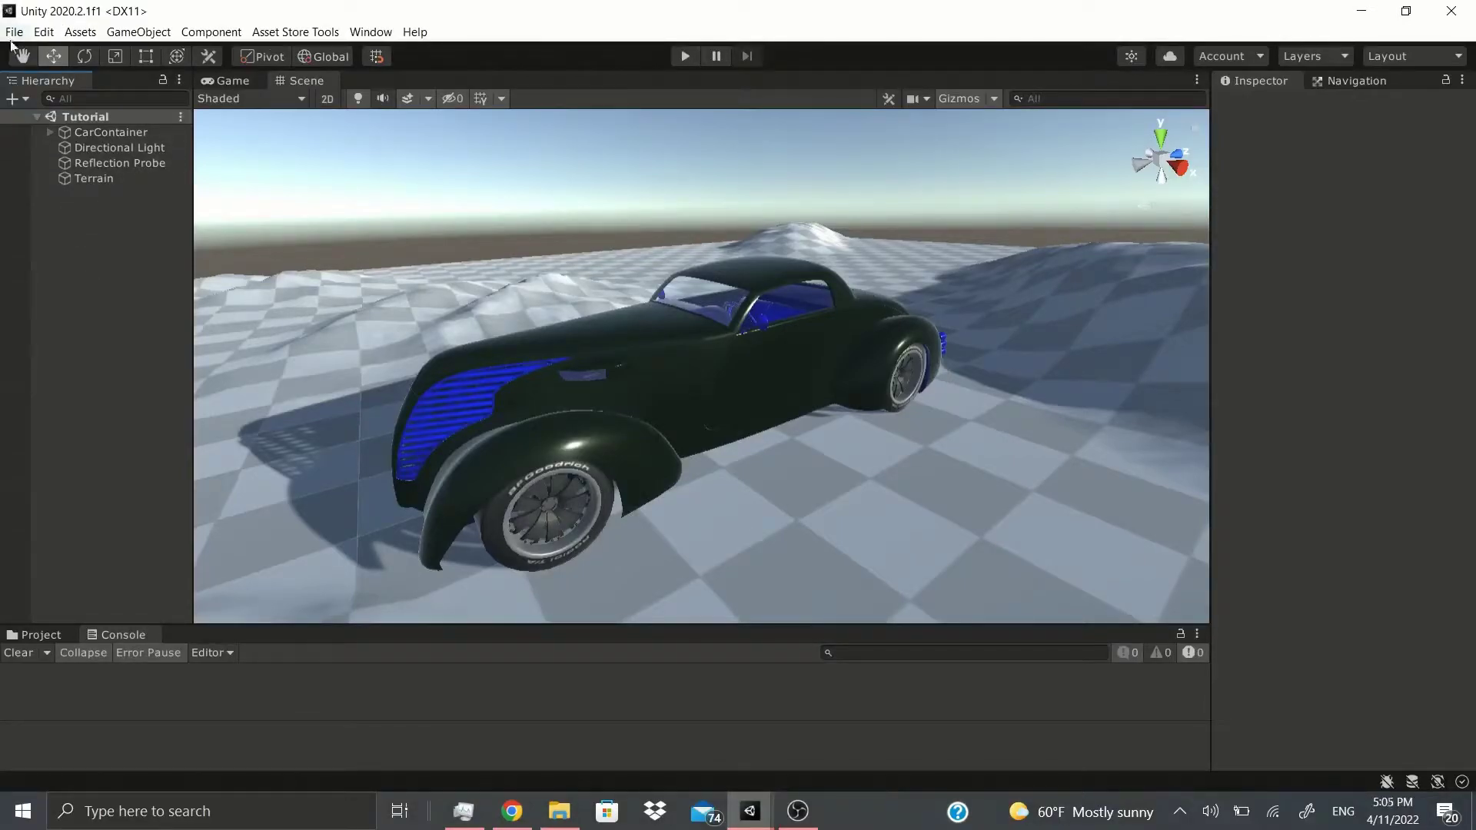
left_click(138, 32)
left_click(228, 54)
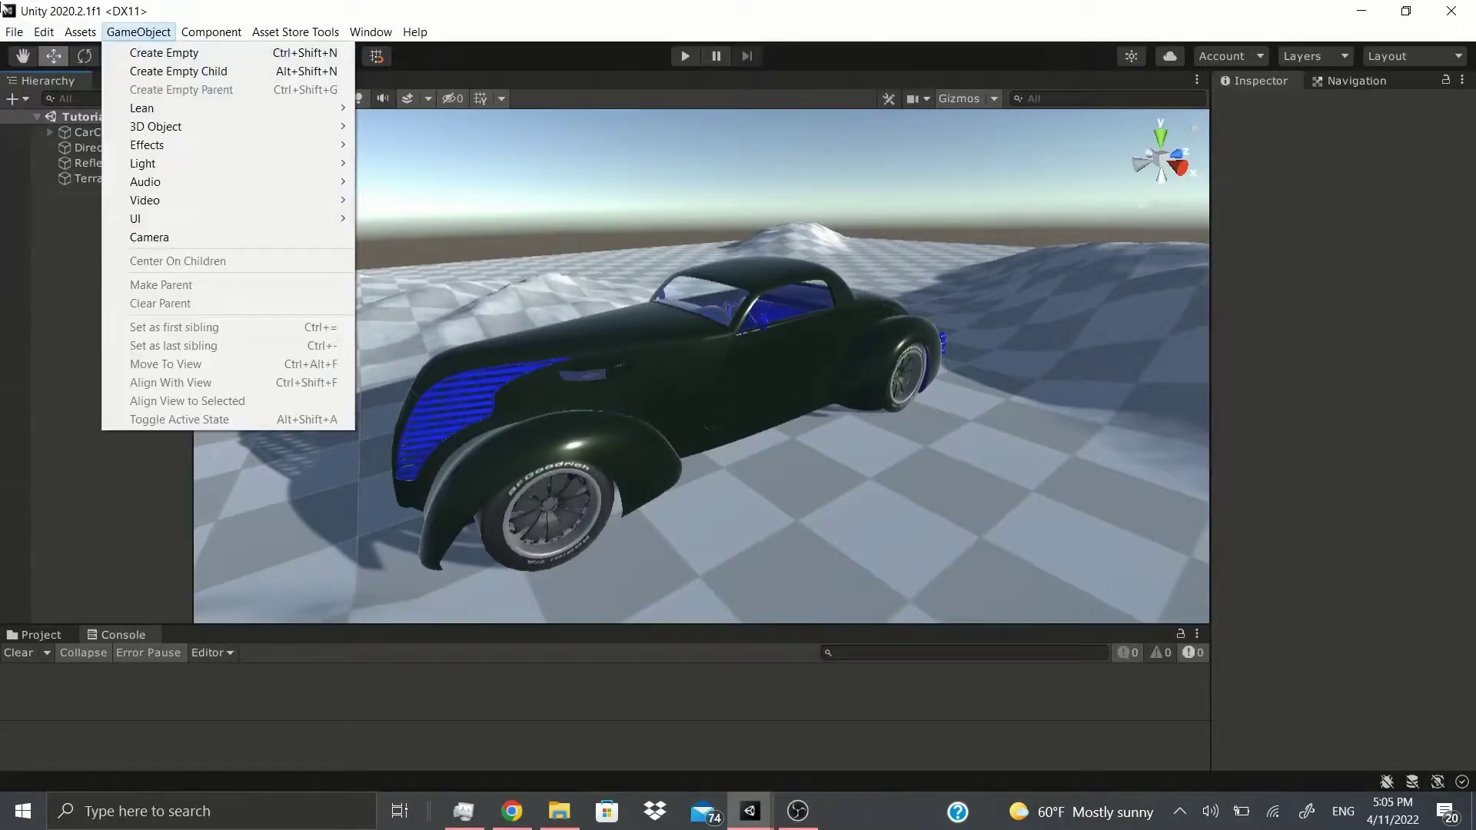
mouse_move(72, 37)
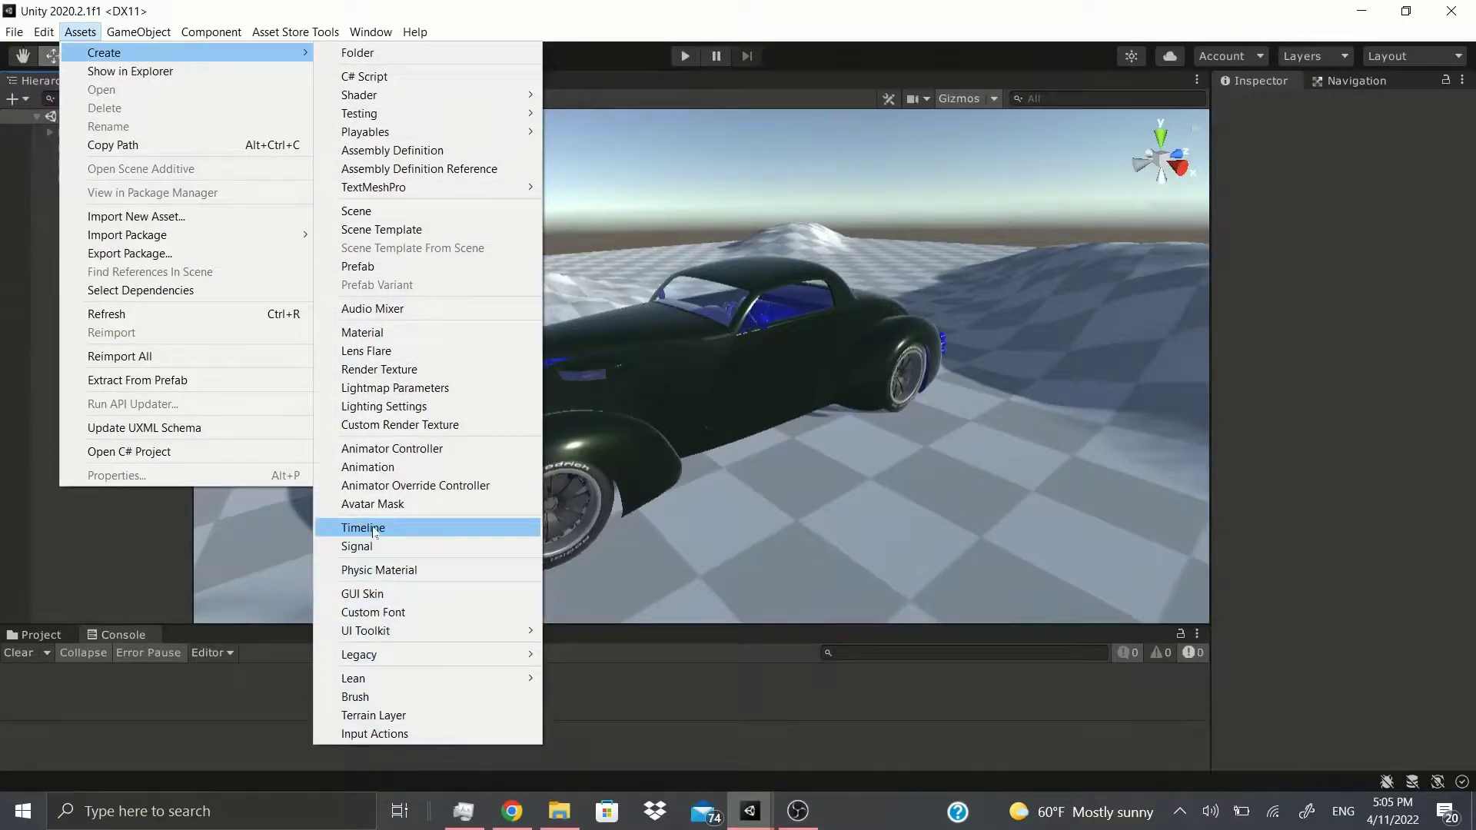
left_click(398, 526)
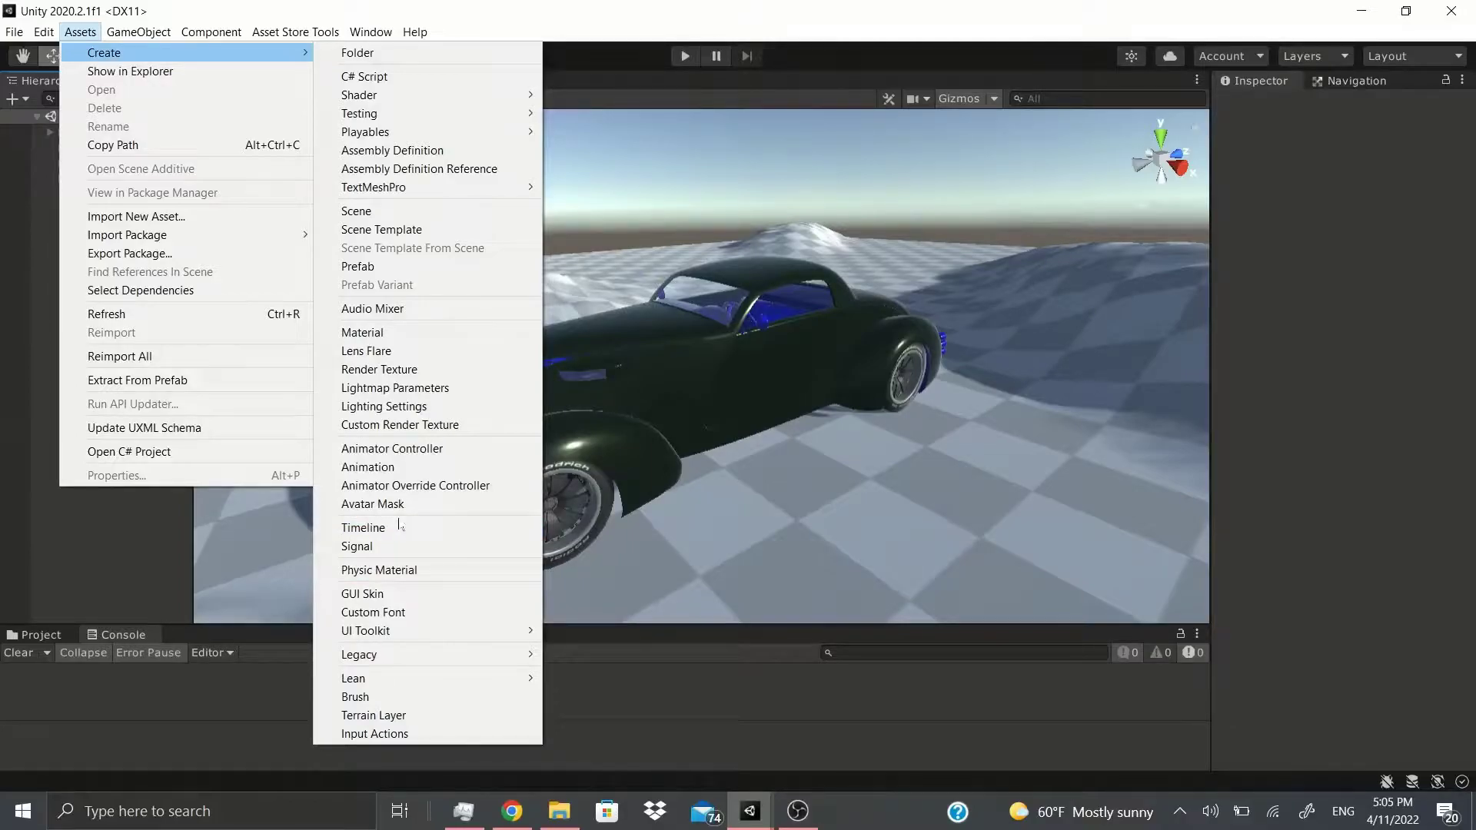
mouse_move(123, 30)
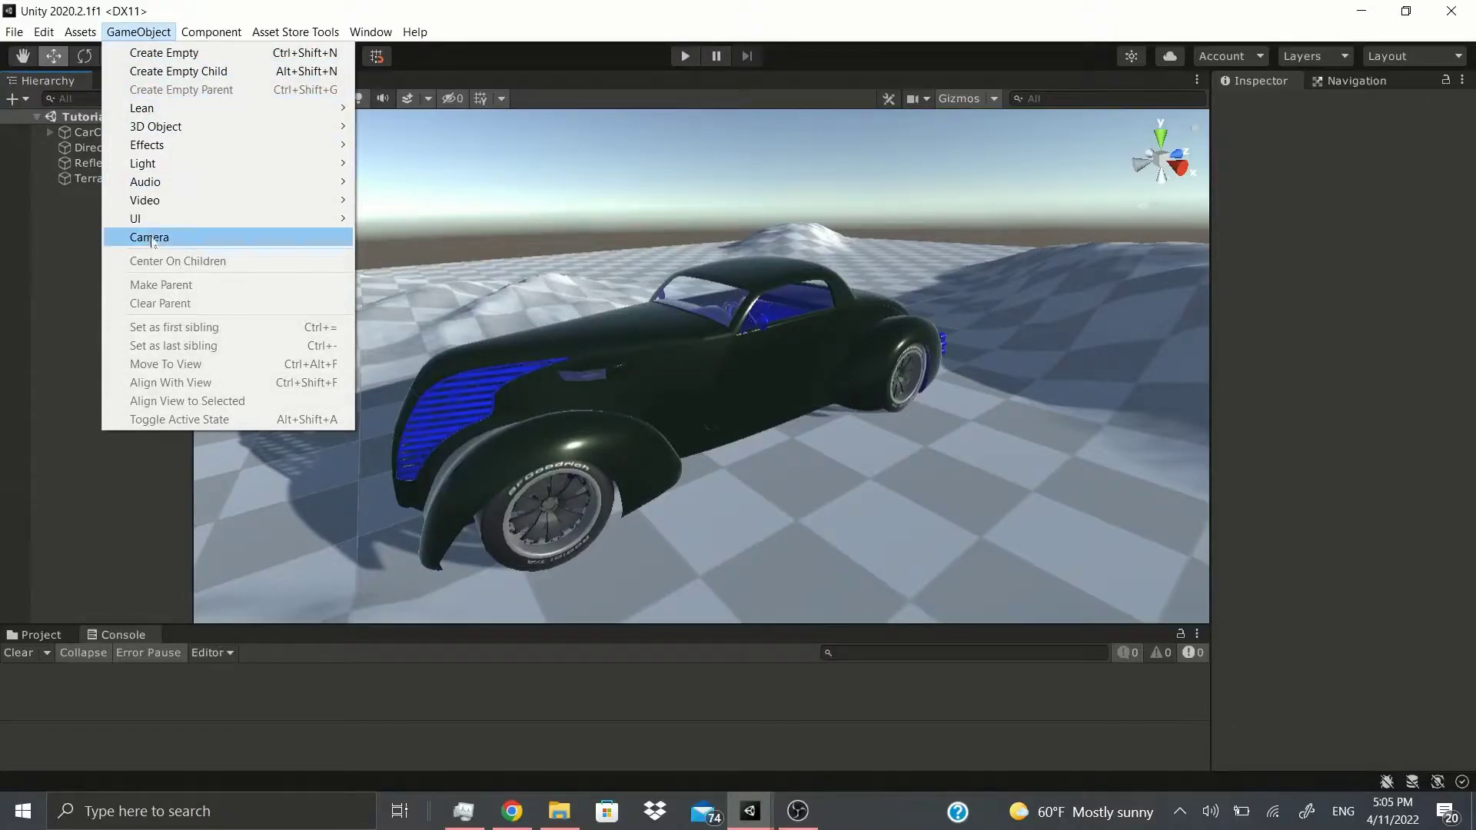
left_click(46, 271)
right_click(46, 266)
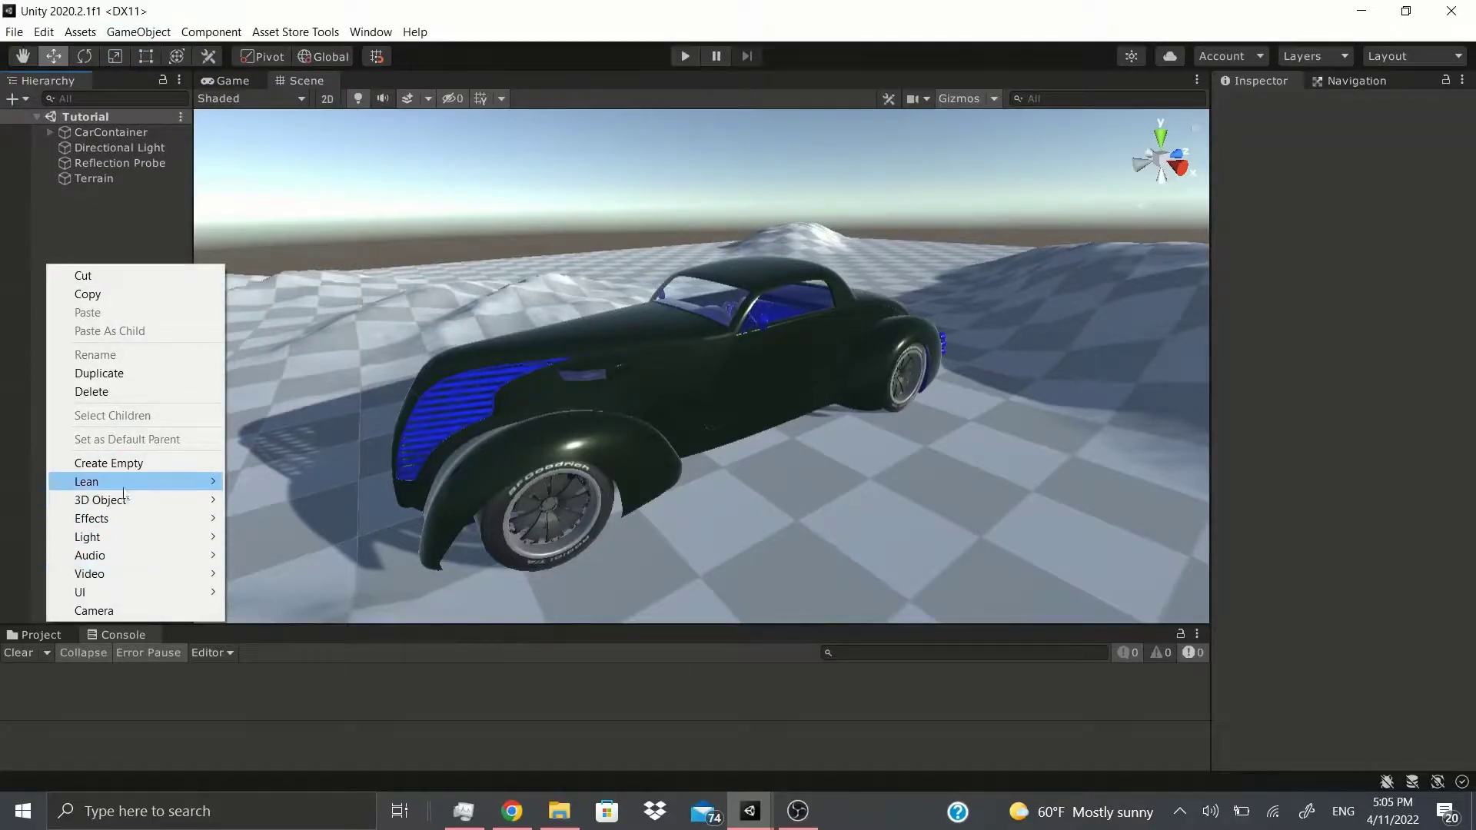
left_click(118, 224)
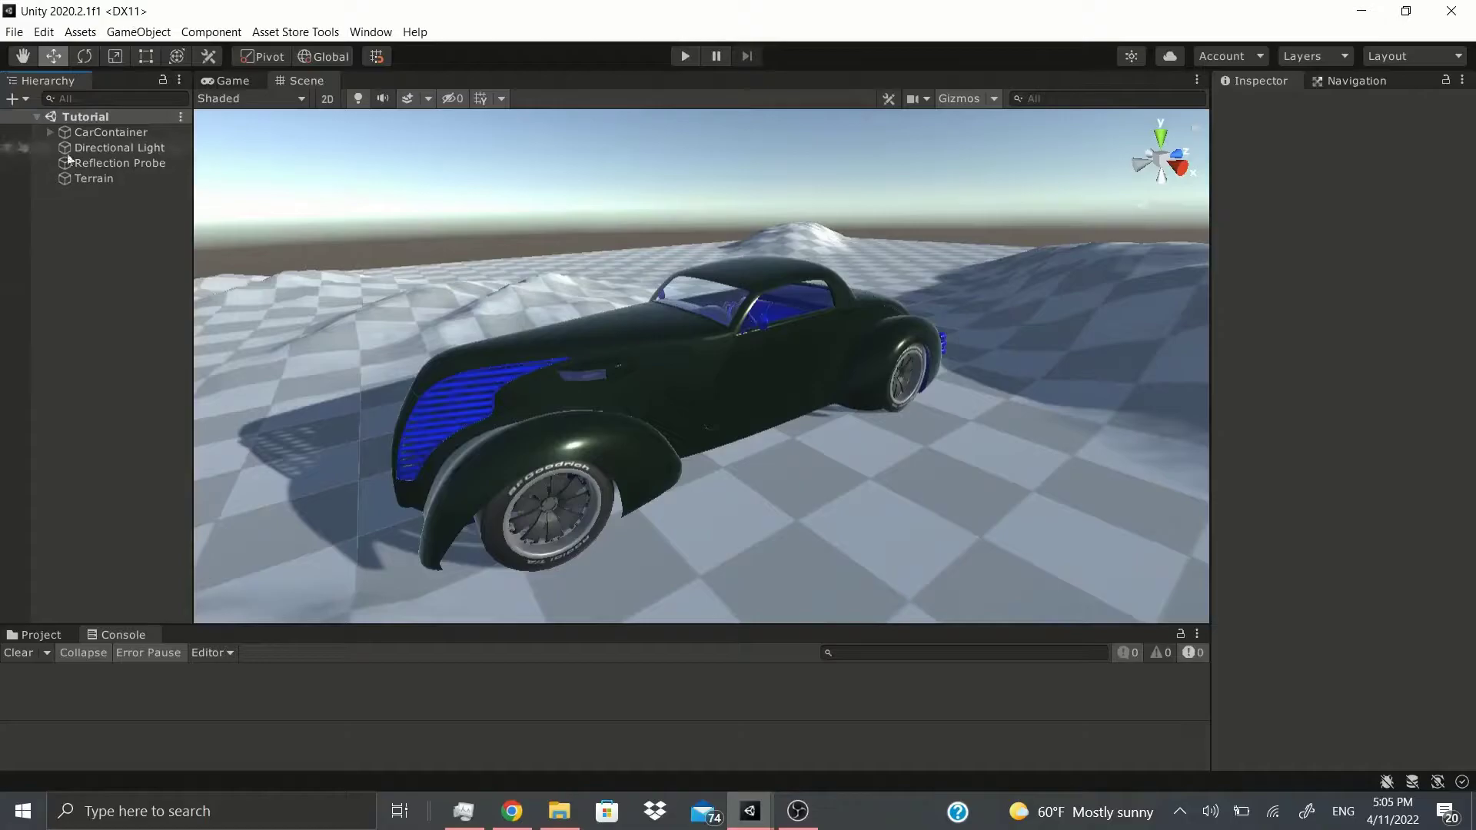
Deactivate the CarContainer object with Toggle Active State, and reactivate it the same way.
left_click(99, 132)
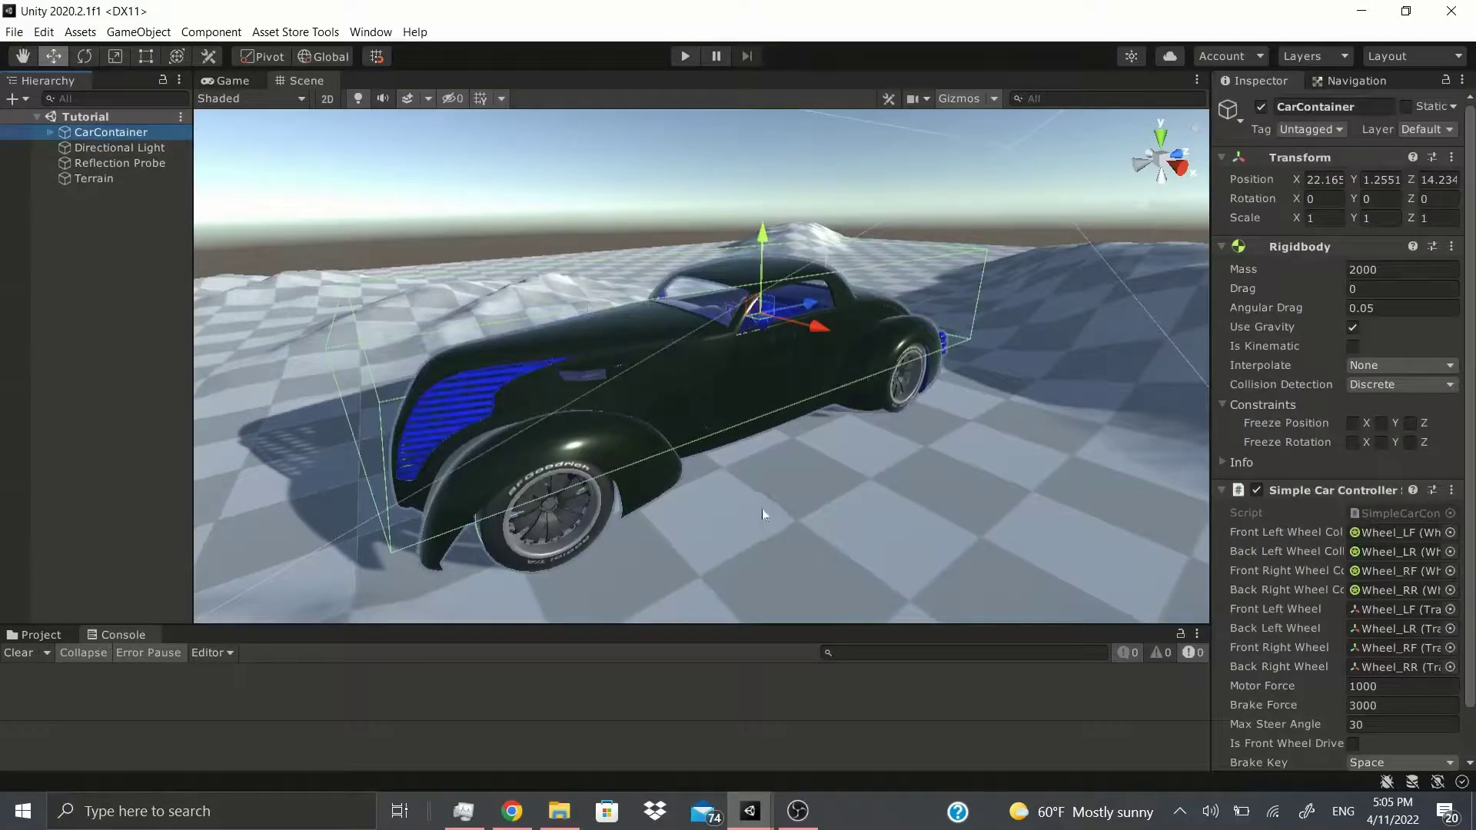
left_click(138, 31)
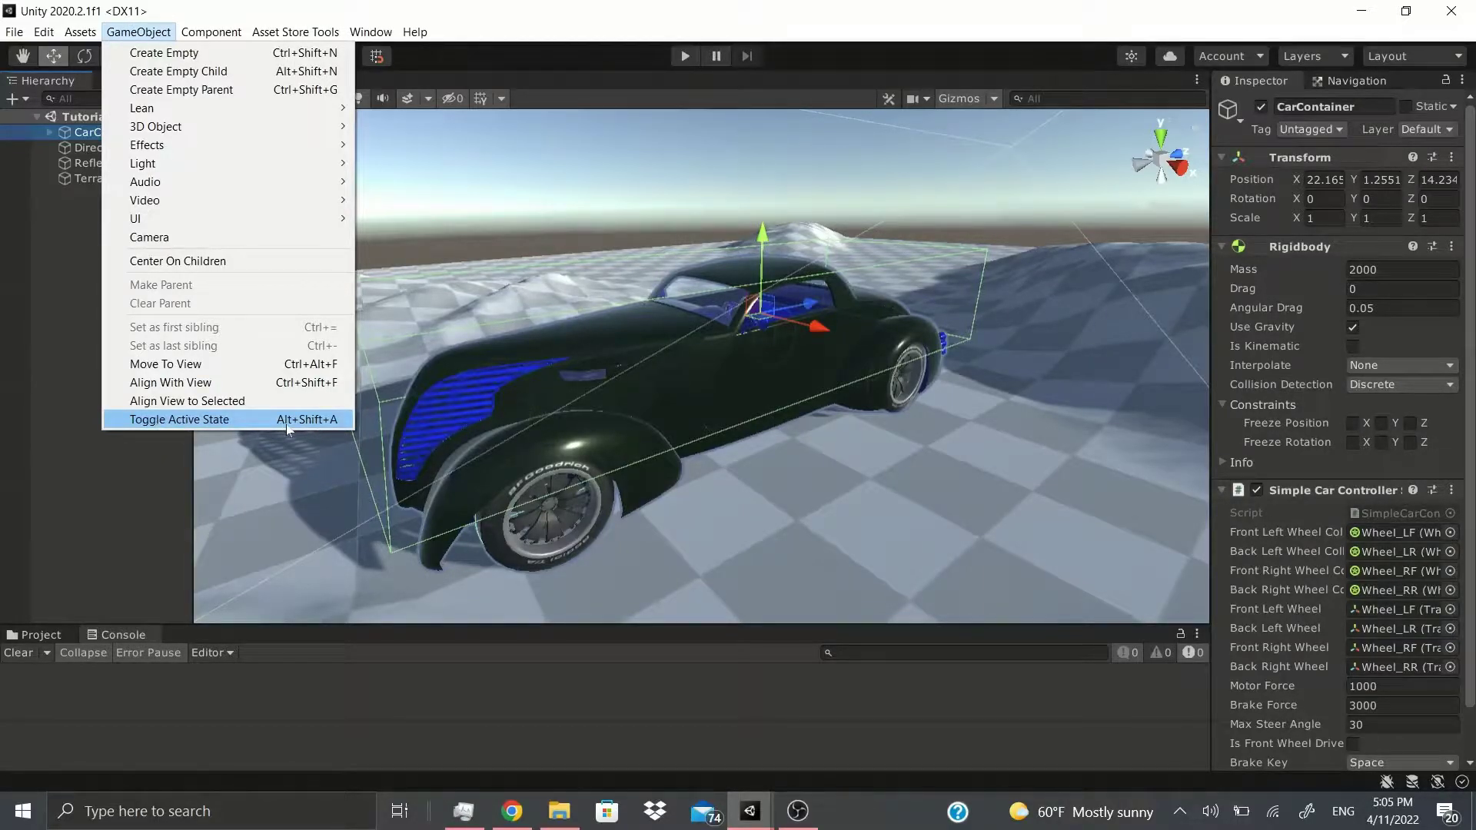
left_click(237, 419)
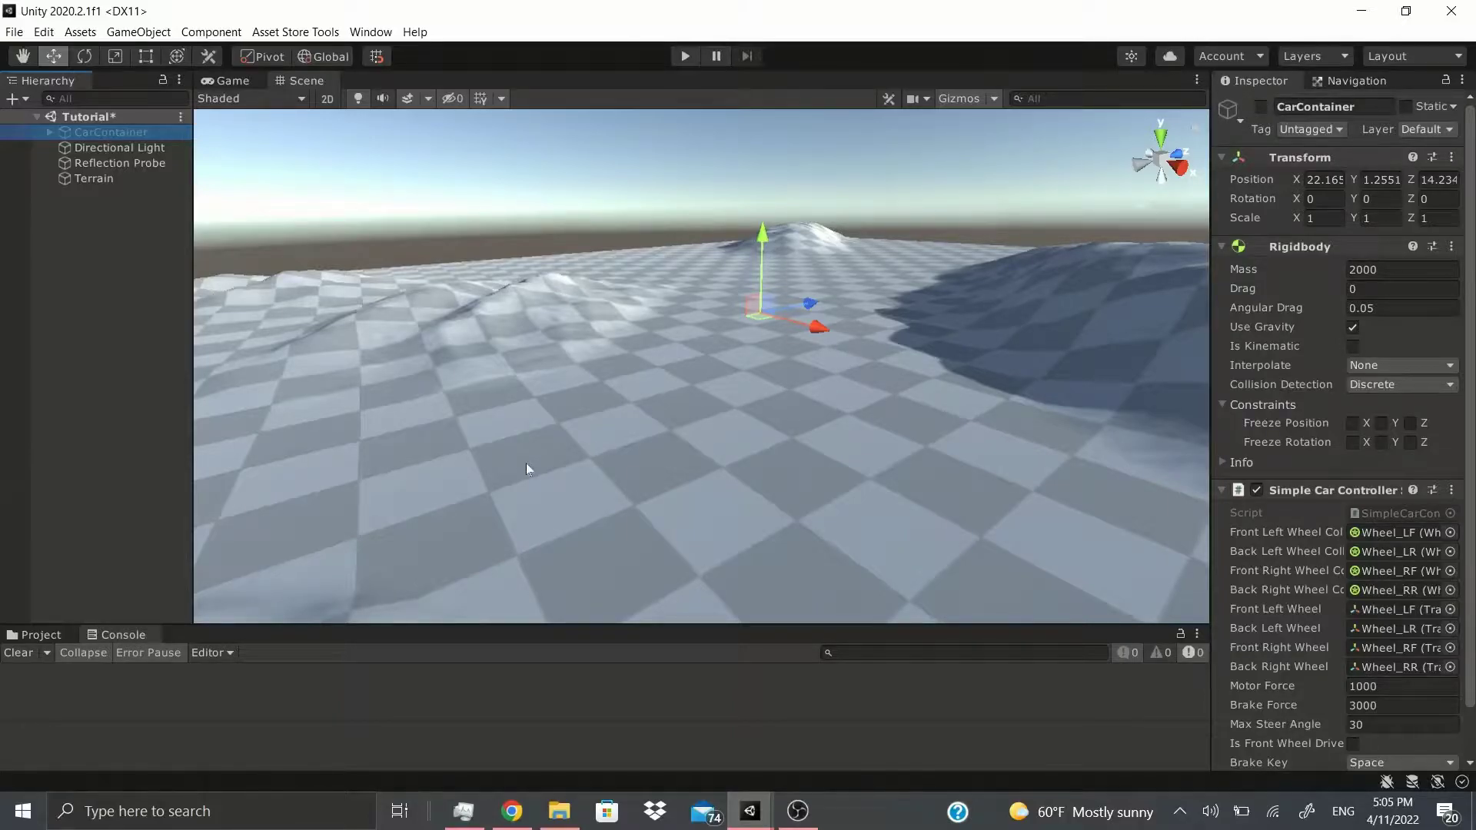
key("alt+shift+a")
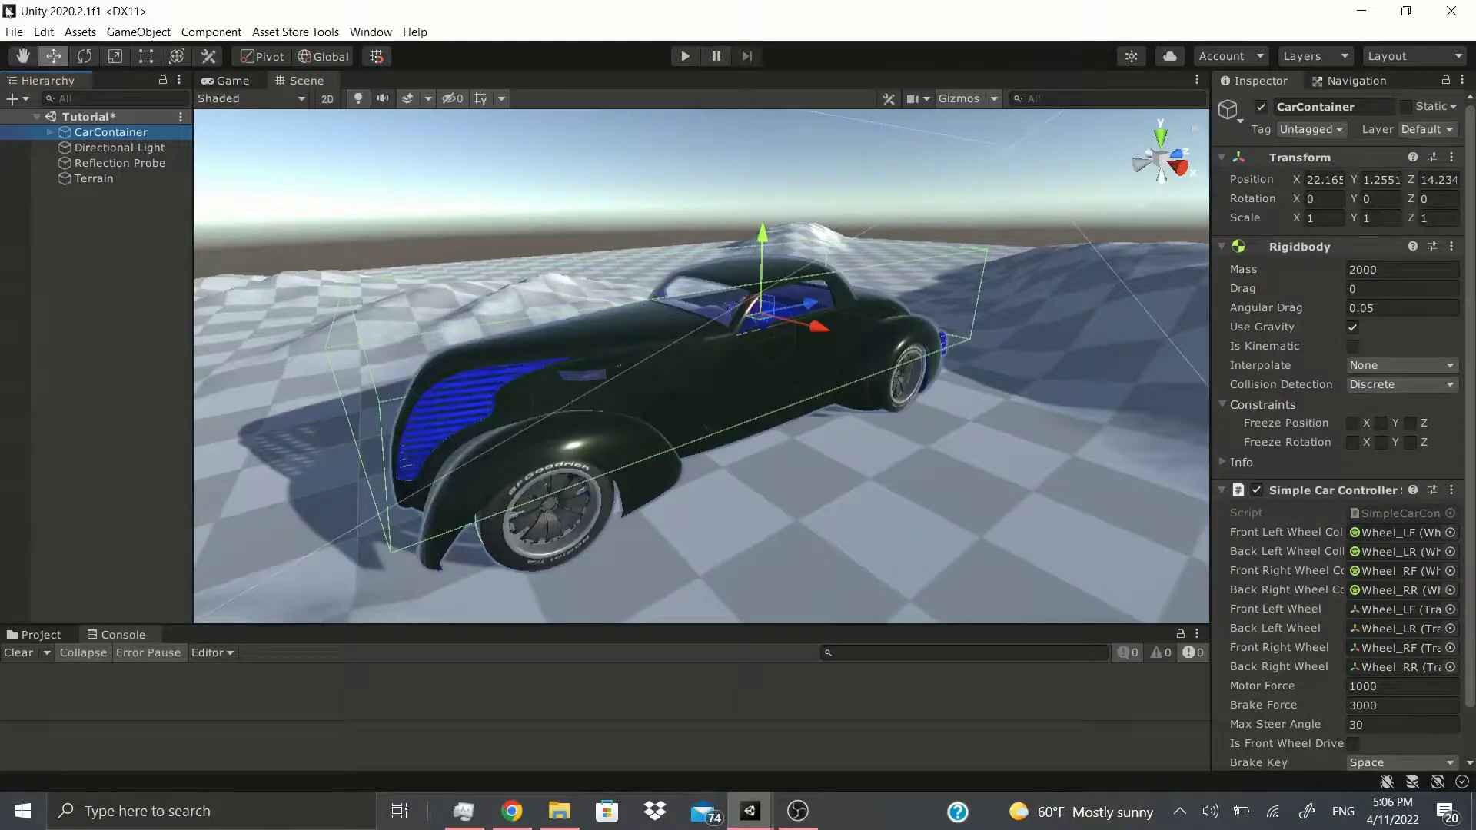
Align the scene view to the selected CarContainer object.
left_click(44, 32)
mouse_move(165, 31)
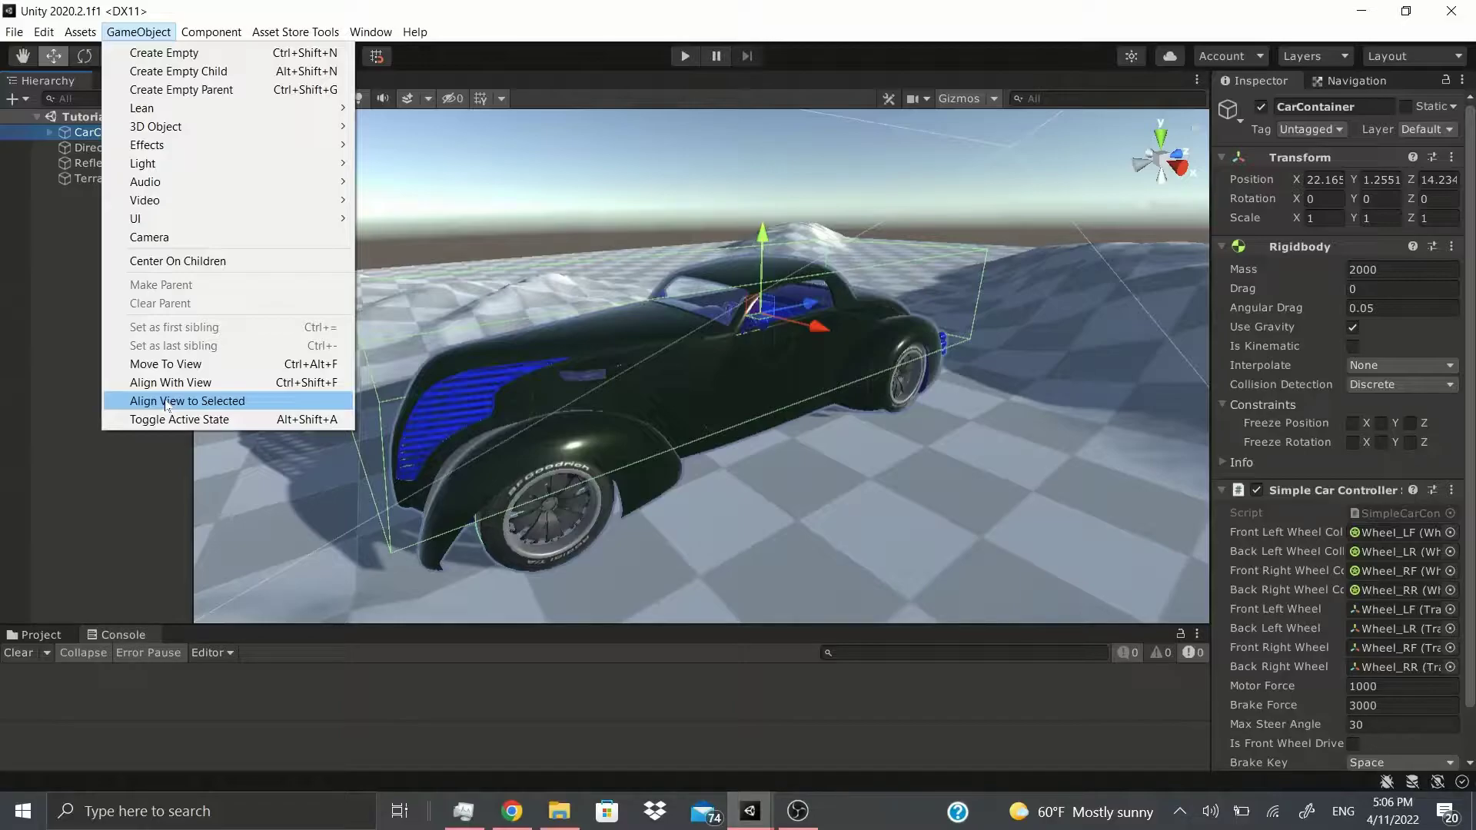
left_click(166, 401)
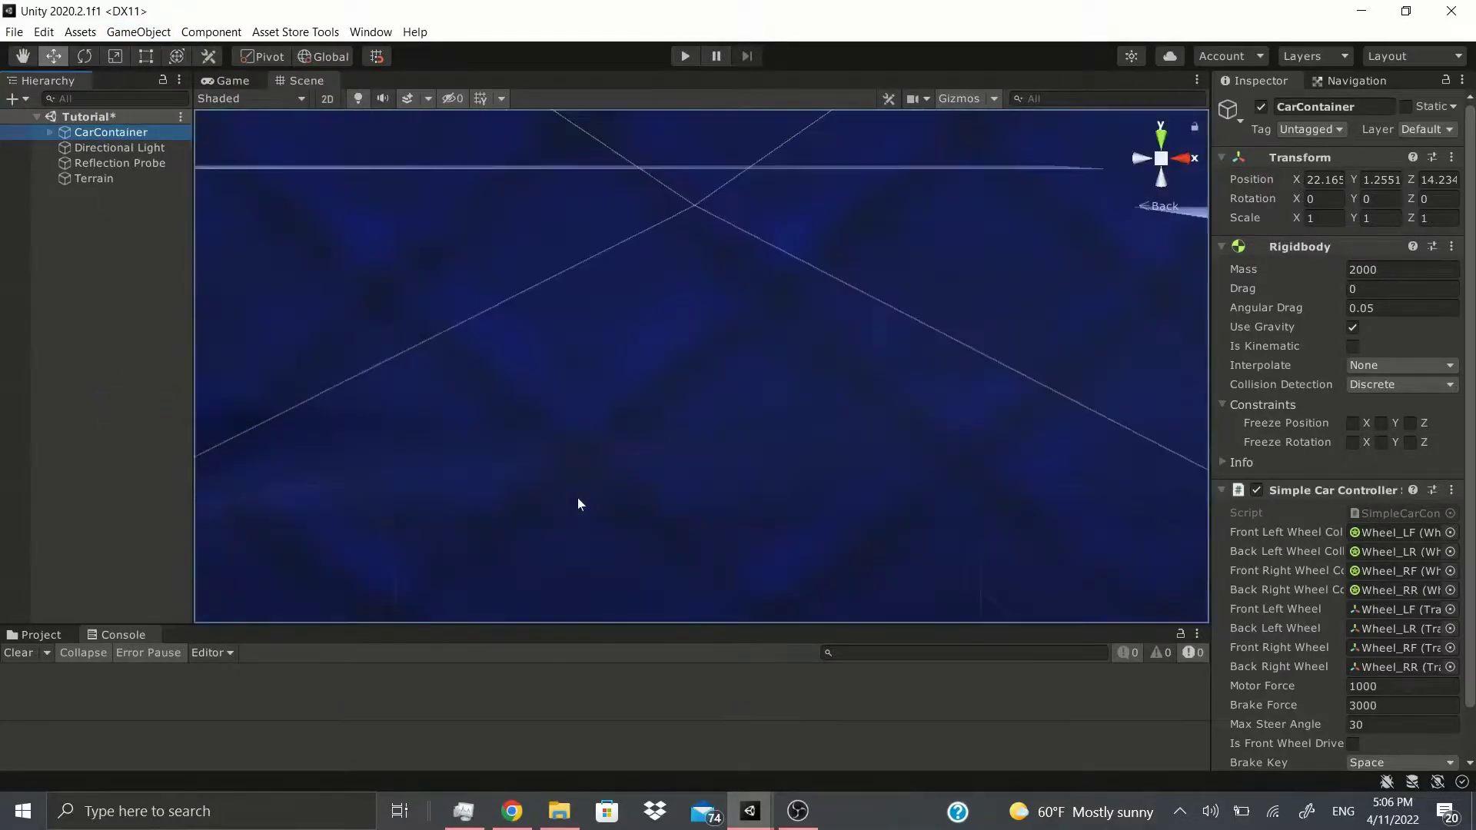
Align CarContainer with the scene view while the whole car is framed, and undo the alignment.
scroll(578, 504, "down", 3)
right_click_drag(578, 504, 154, 510)
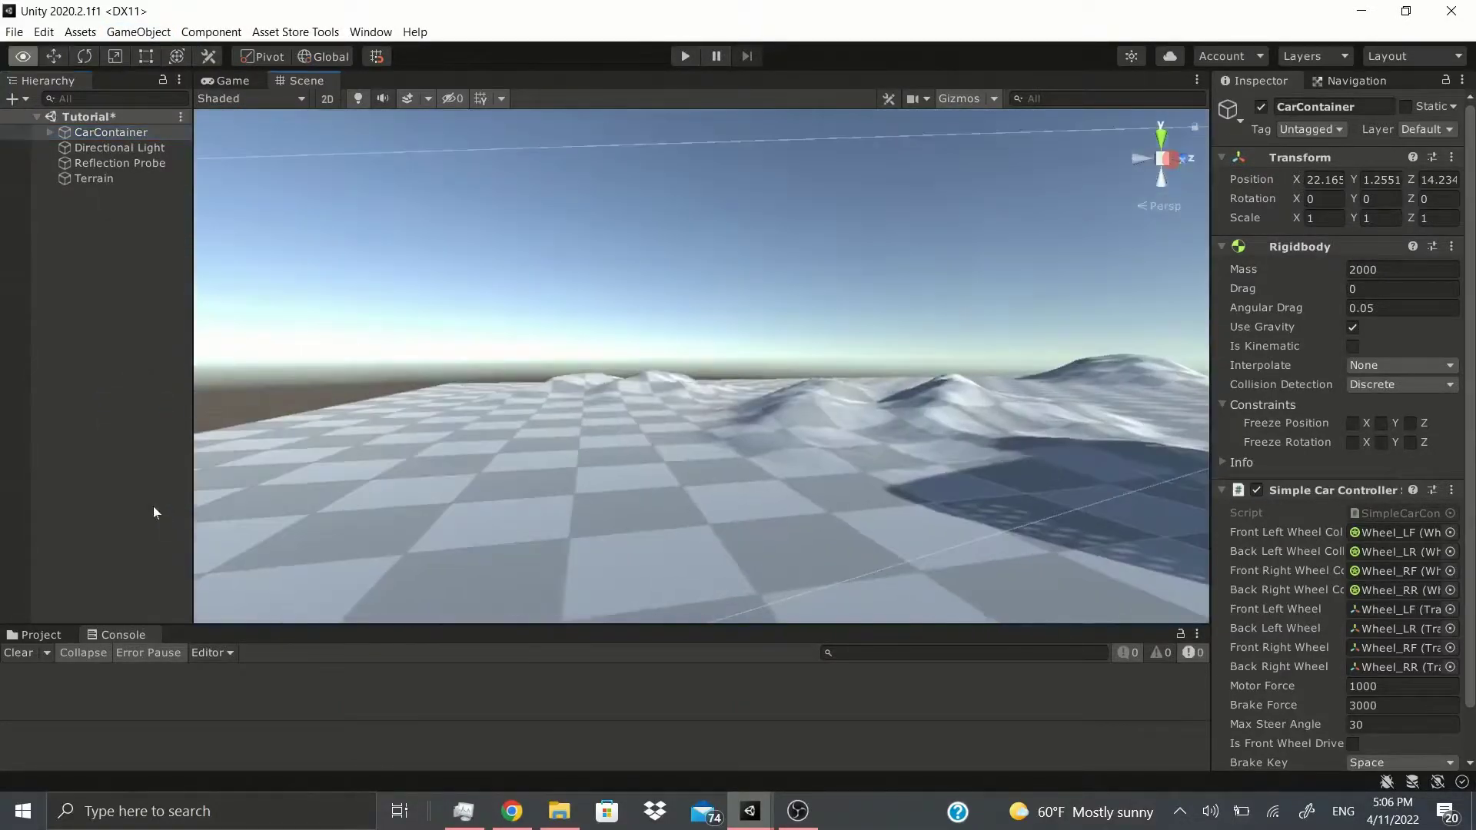
scroll(584, 307, "down", 4)
middle_click_drag(590, 261, 589, 368)
scroll(602, 385, "up", 3)
right_click_drag(602, 385, 578, 525)
middle_click_drag(578, 526, 615, 504)
left_click(139, 31)
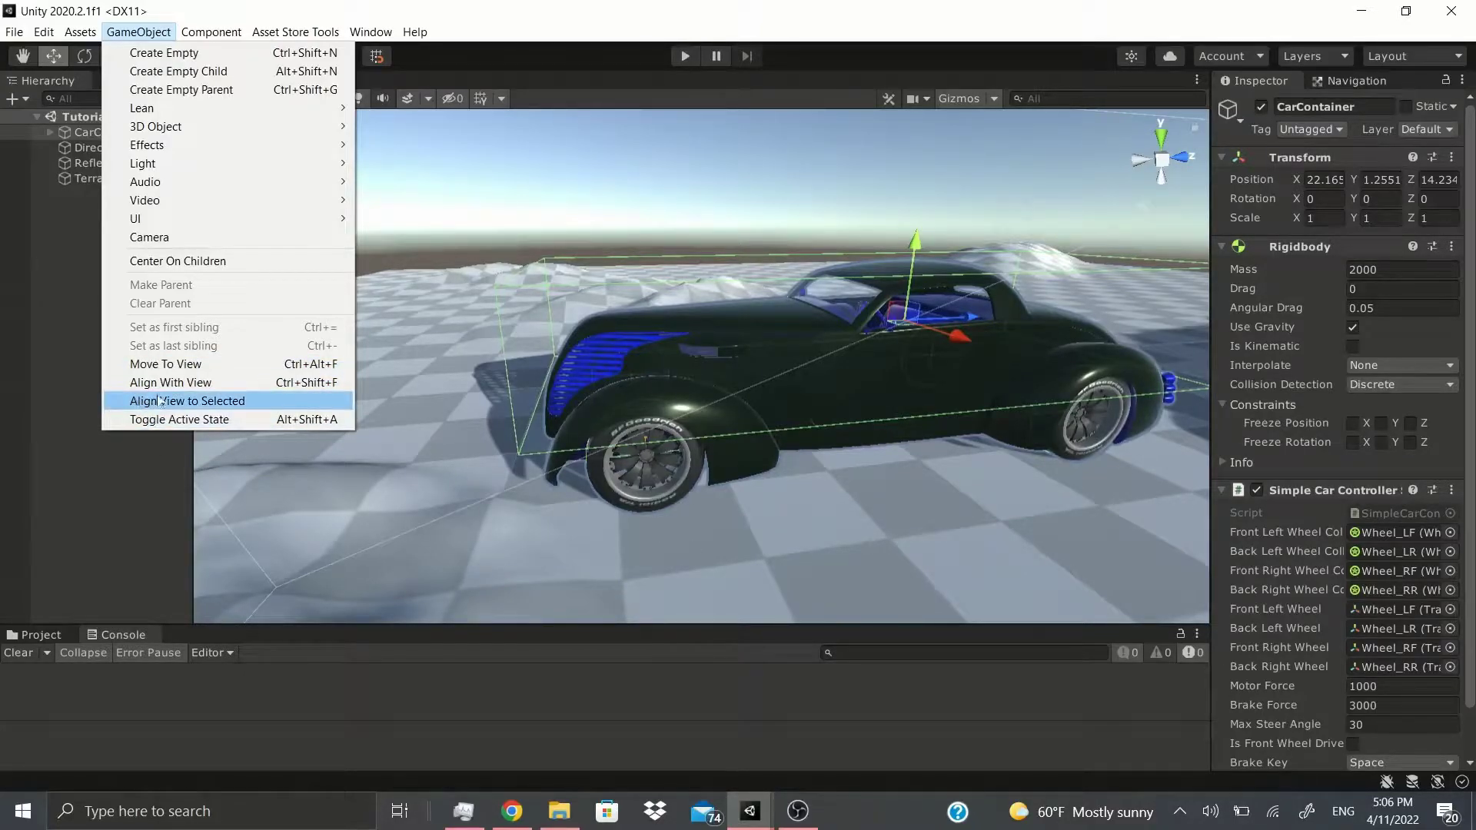
left_click(230, 391)
scroll(713, 468, "down", 5)
right_click_drag(713, 468, 428, 490)
mouse_move(459, 469)
middle_mouse_down()
mouse_move(477, 444)
mouse_move(459, 466)
middle_mouse_up()
scroll(462, 470, "up", 4)
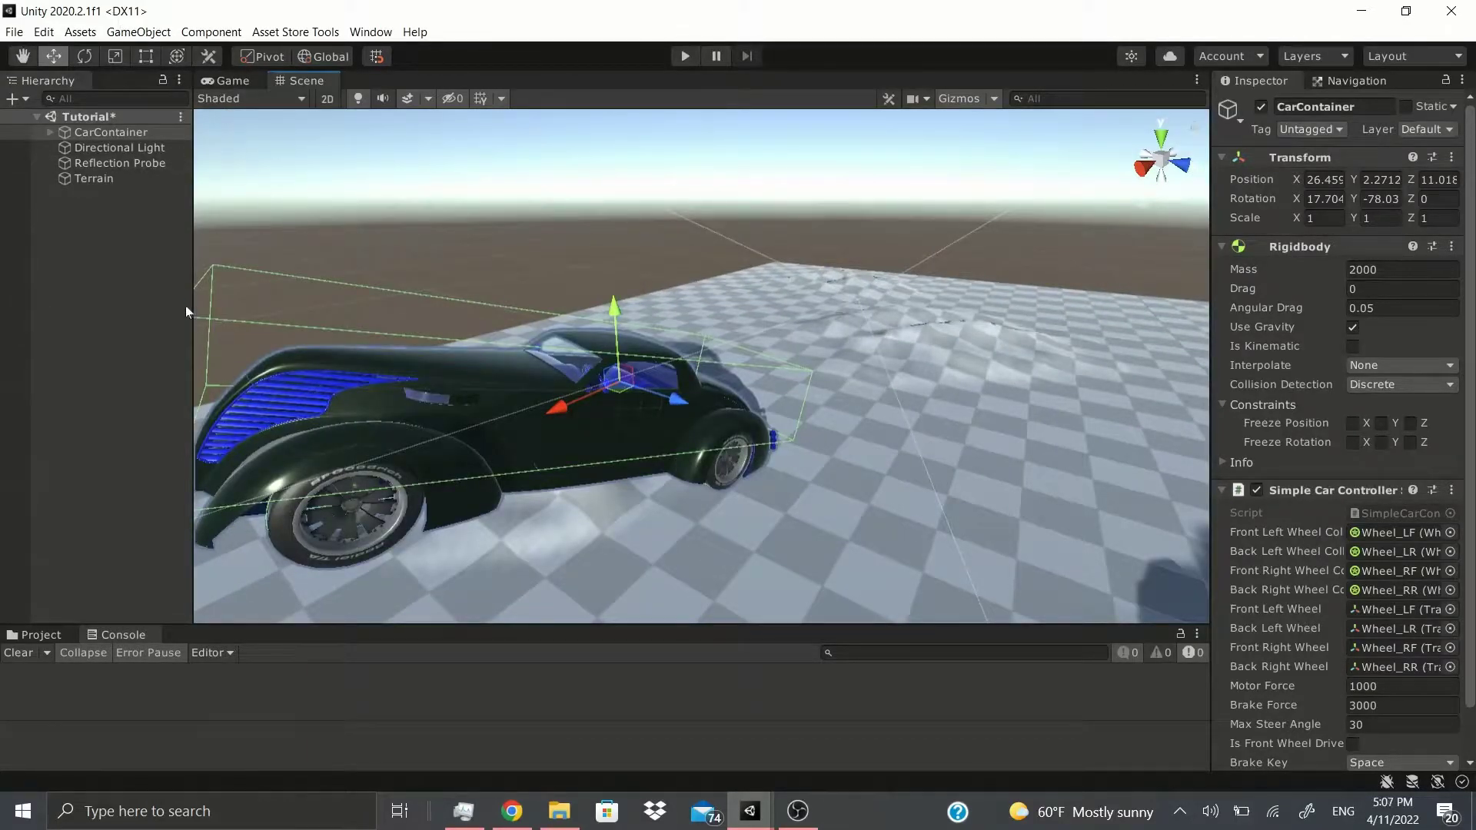
key("ctrl+z")
Move CarContainer to the scene view's center with Move To View, and undo the move.
right_click_drag(692, 453, 769, 461)
middle_click_drag(568, 584, 421, 269)
left_click(371, 32)
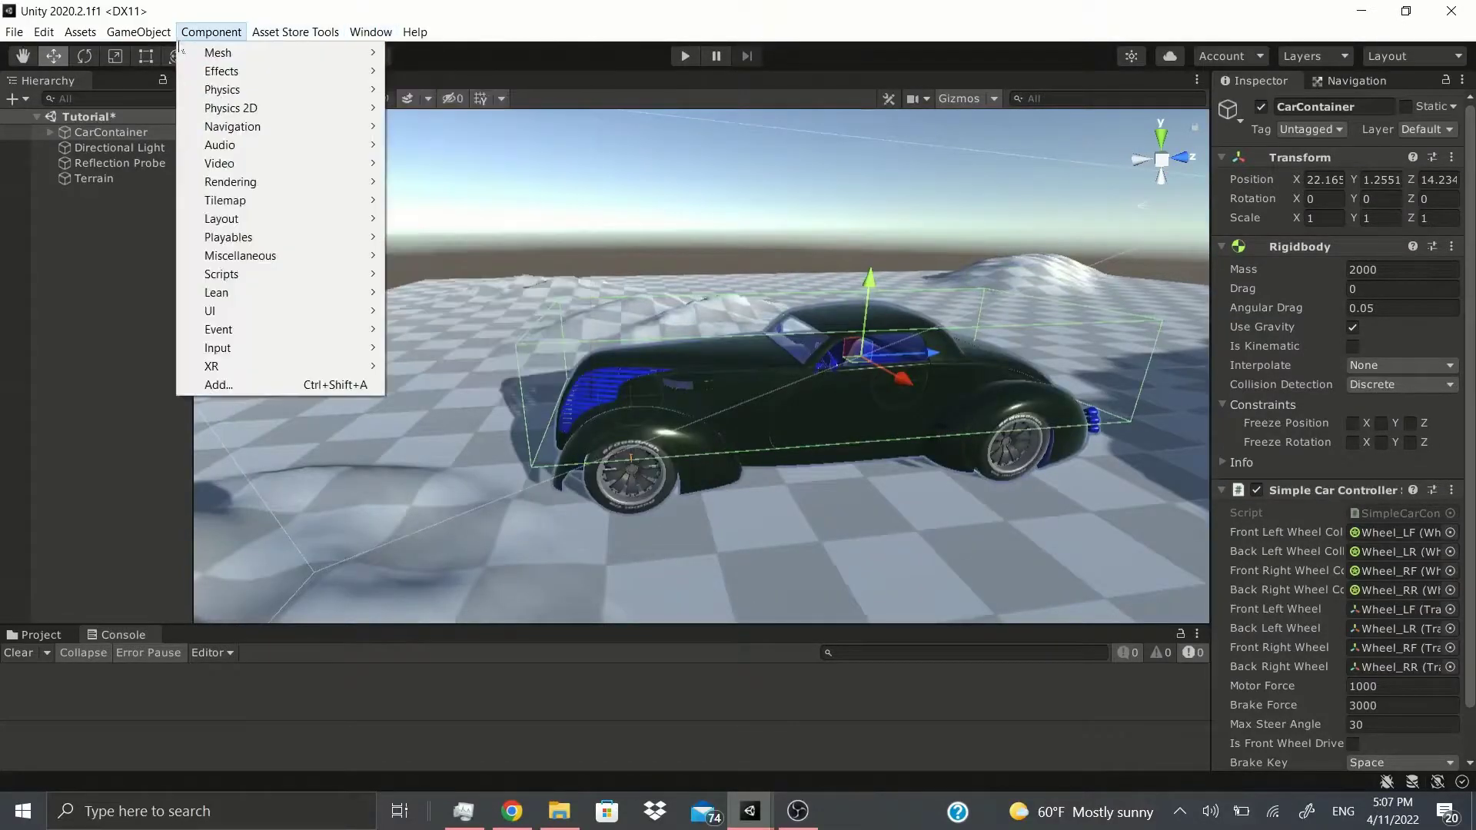
mouse_move(138, 31)
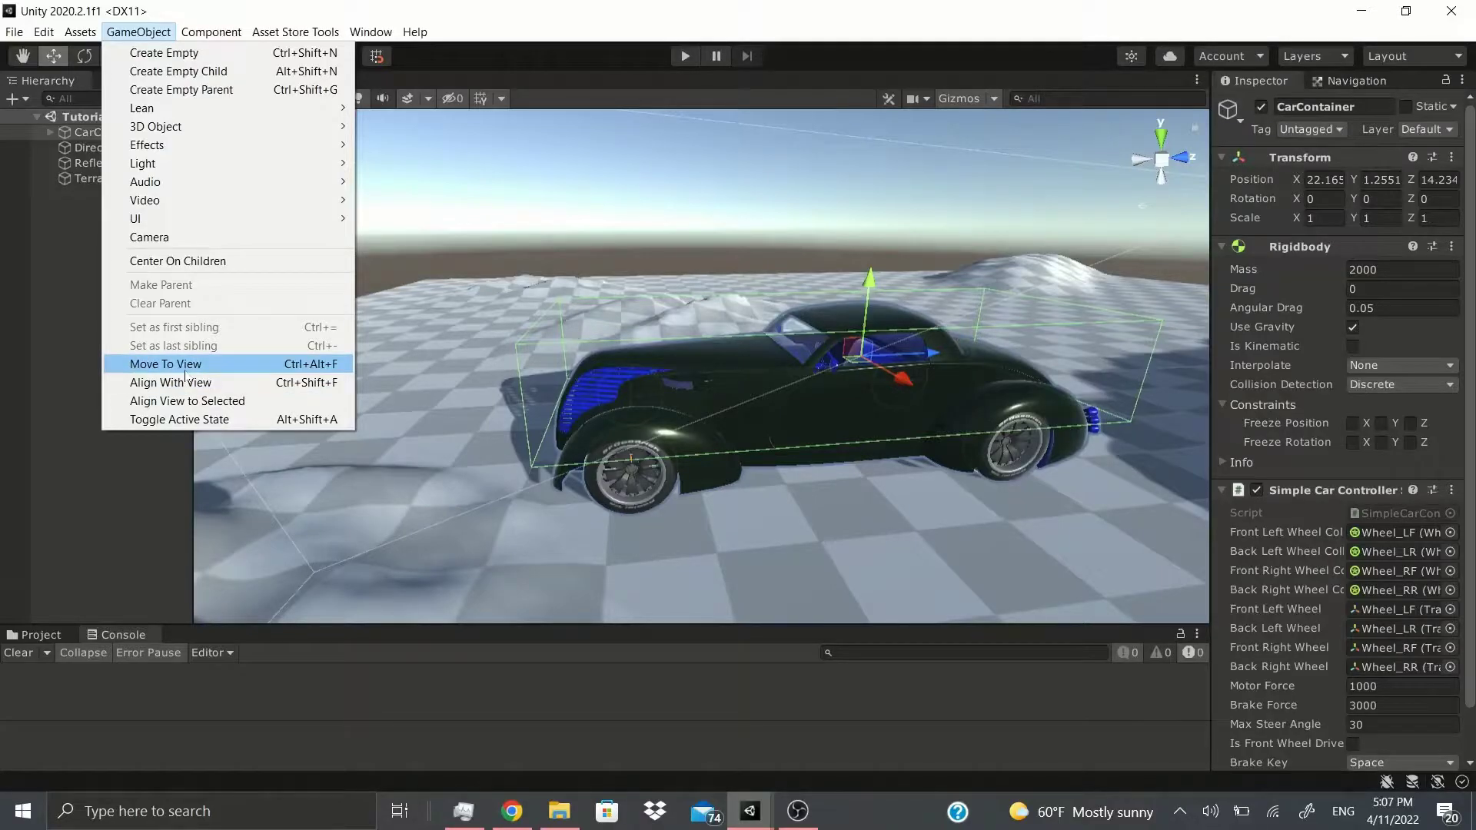
left_click(185, 368)
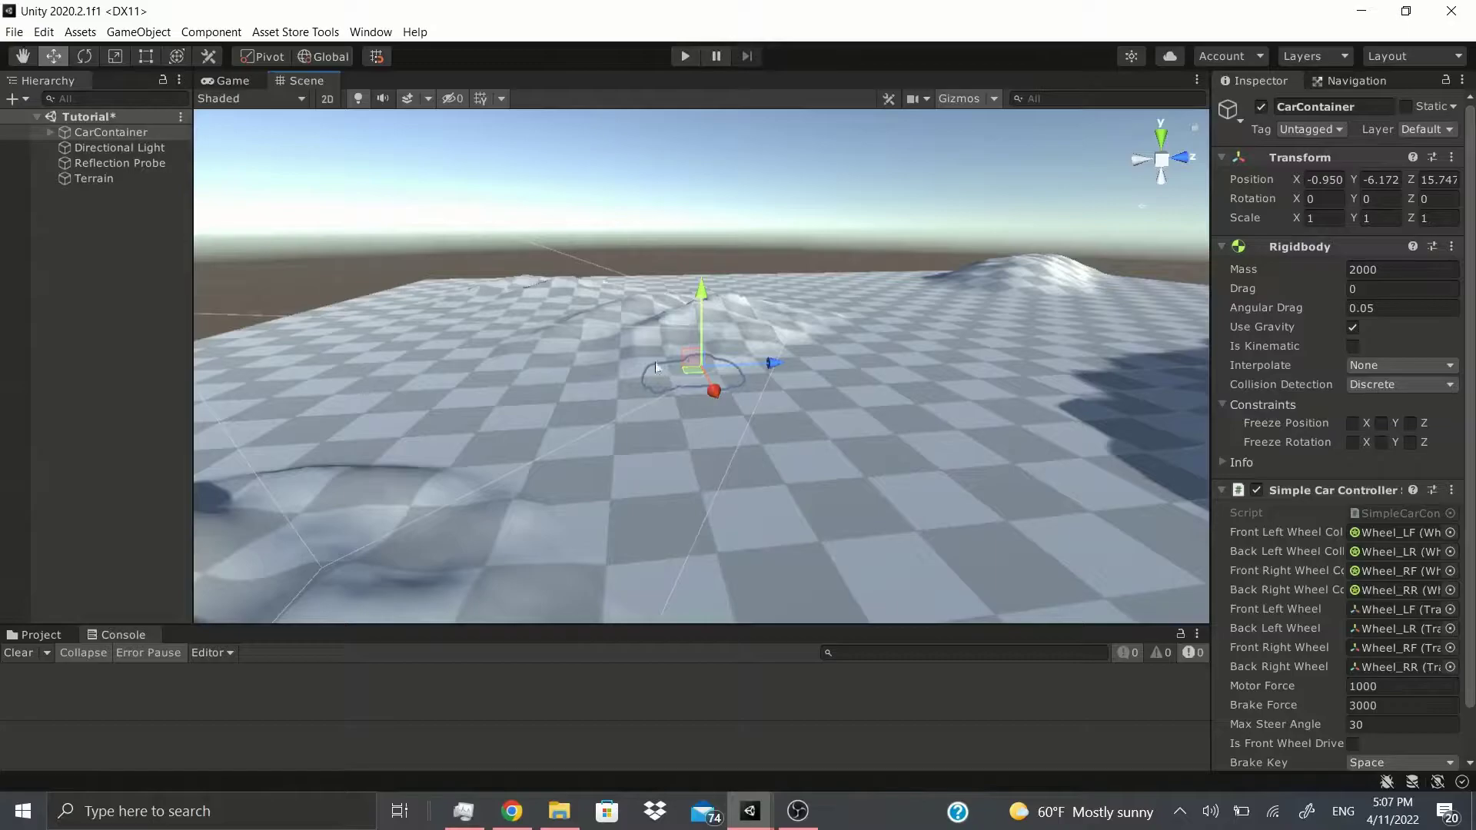
key("ctrl+z")
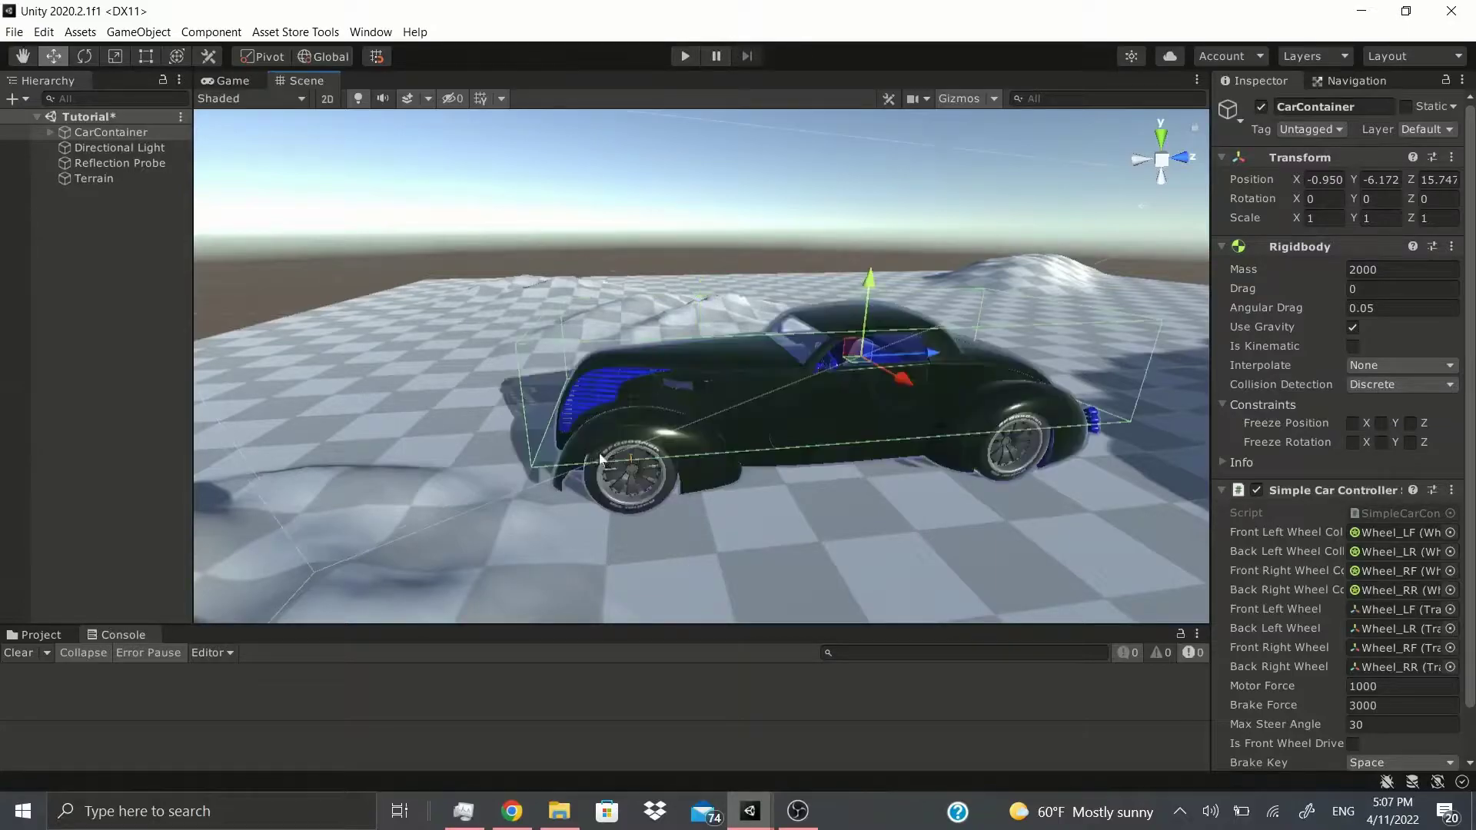
Expand CarContainer in the hierarchy and set its Hood child as the last sibling.
left_click(80, 32)
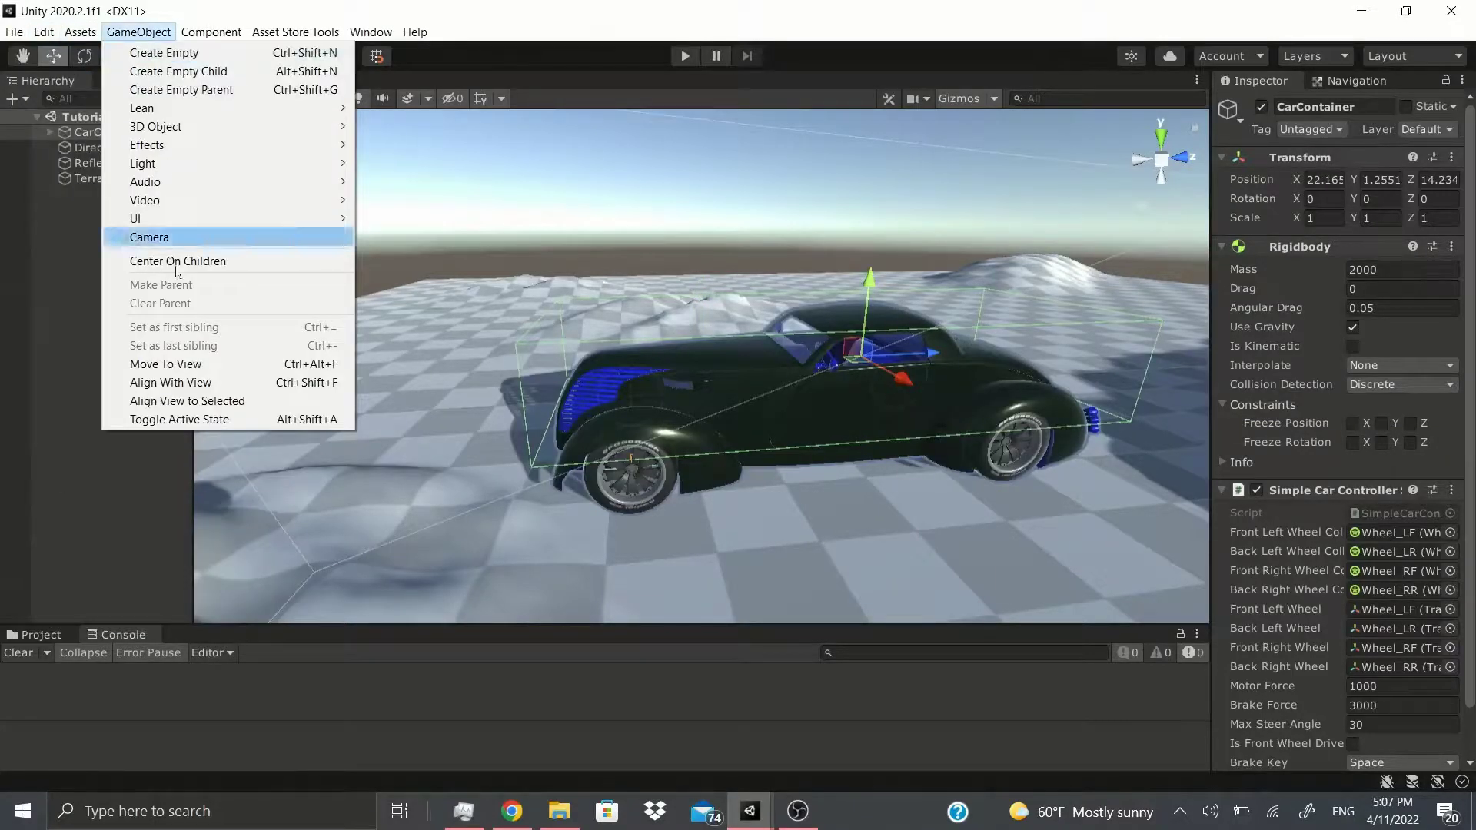
left_click(40, 246)
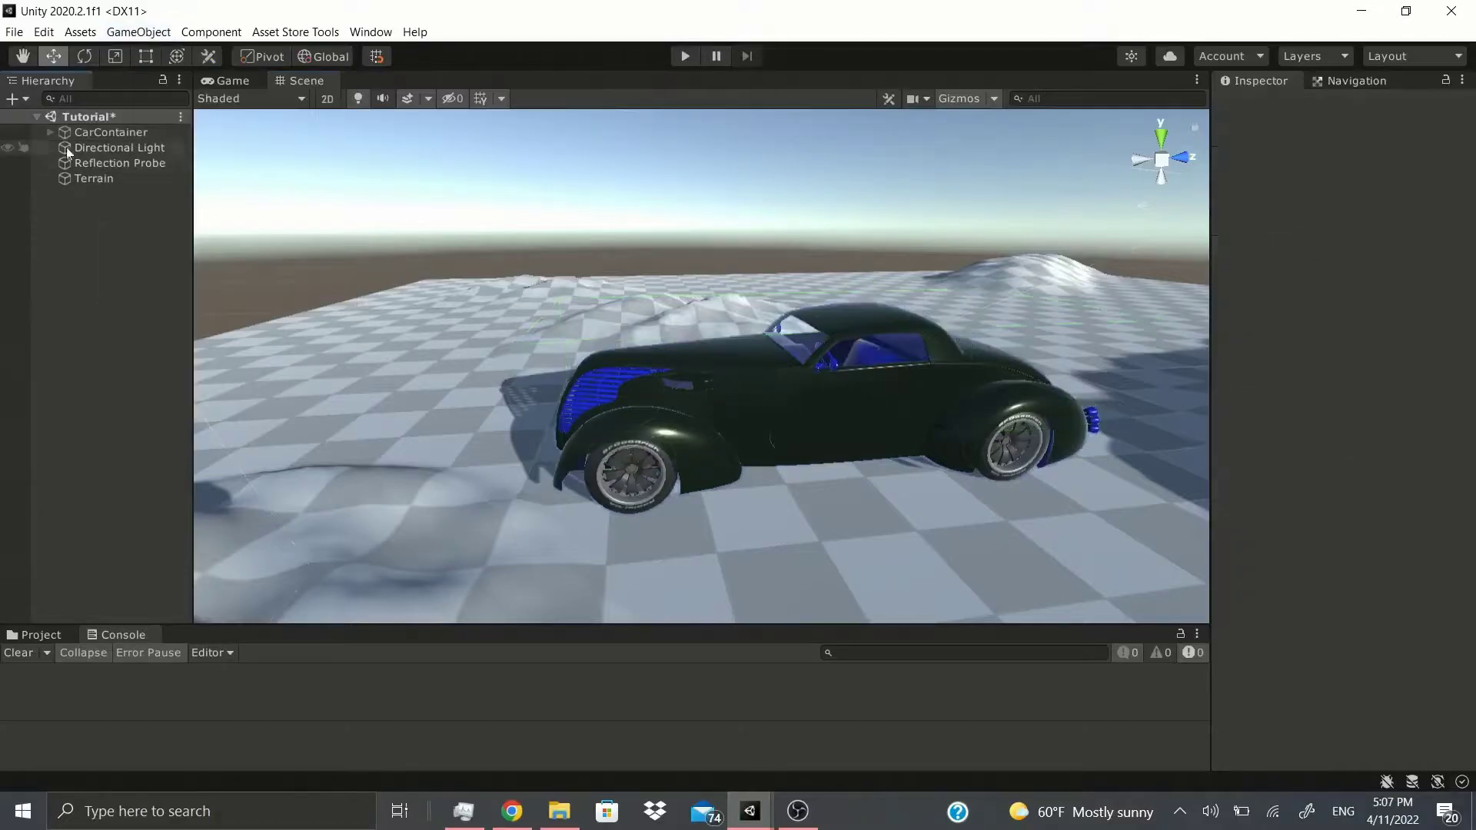
left_click(44, 129)
left_click(49, 132)
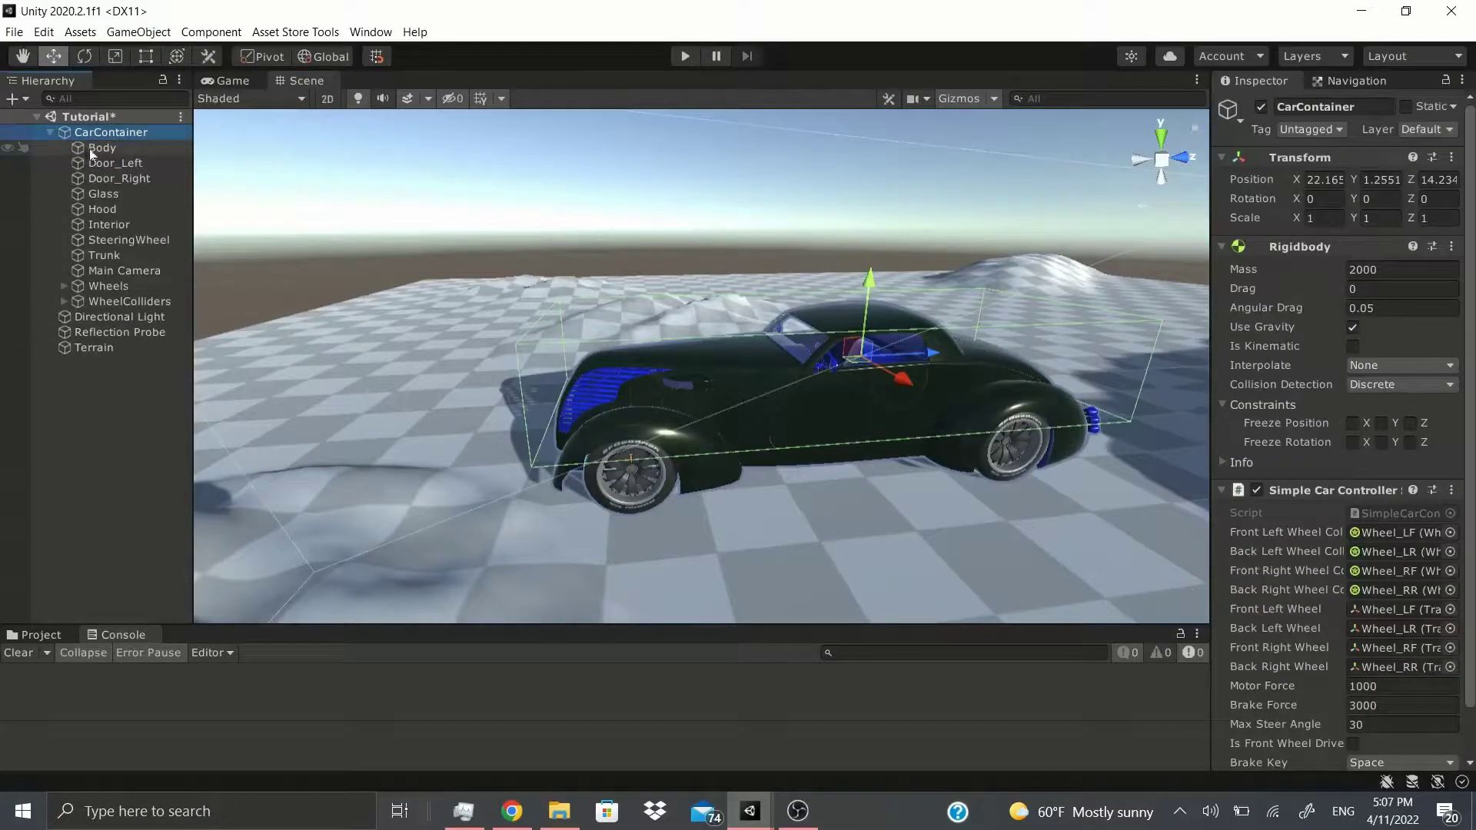
left_click(103, 209)
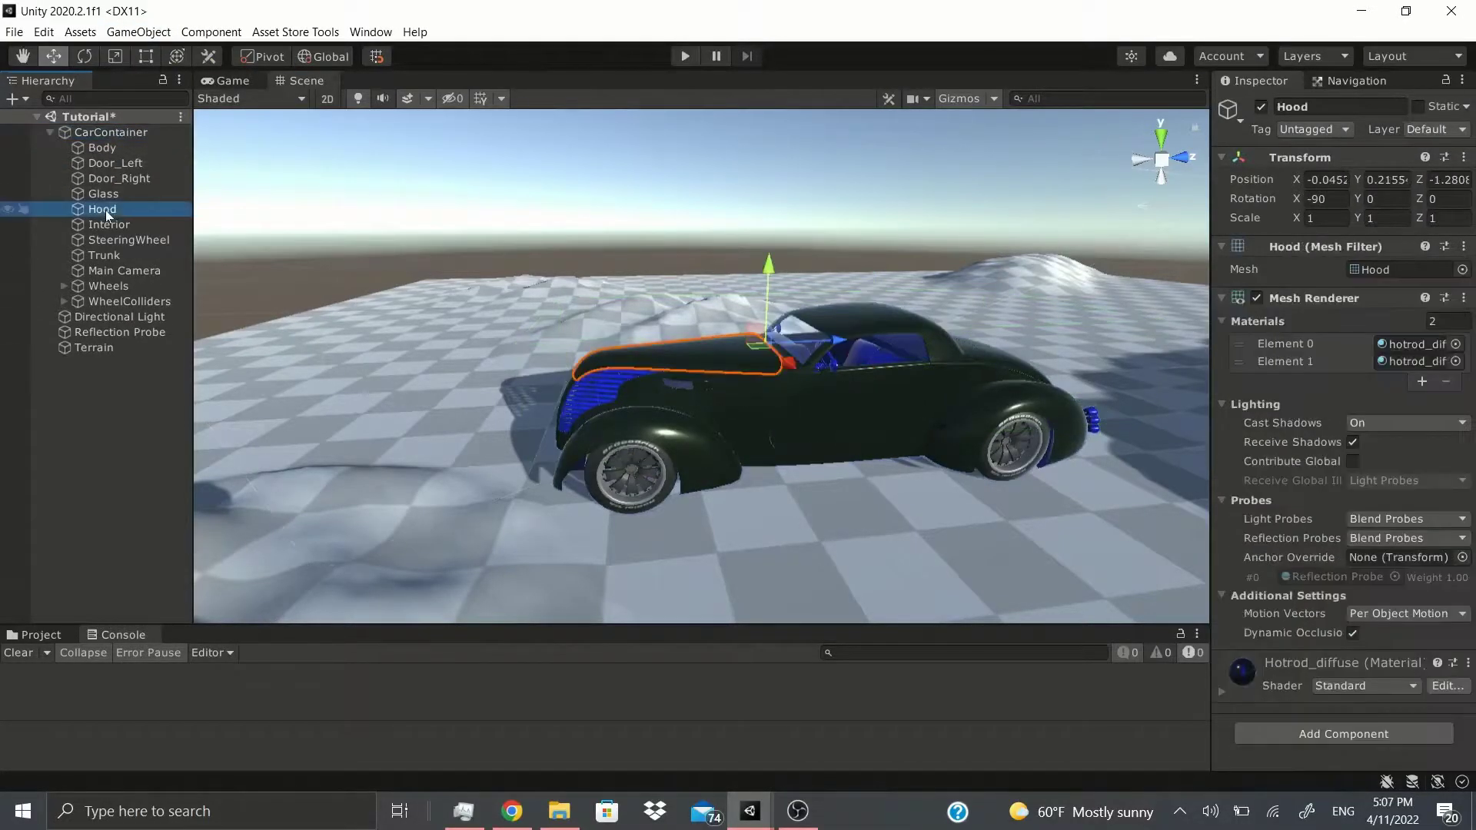
left_click(152, 32)
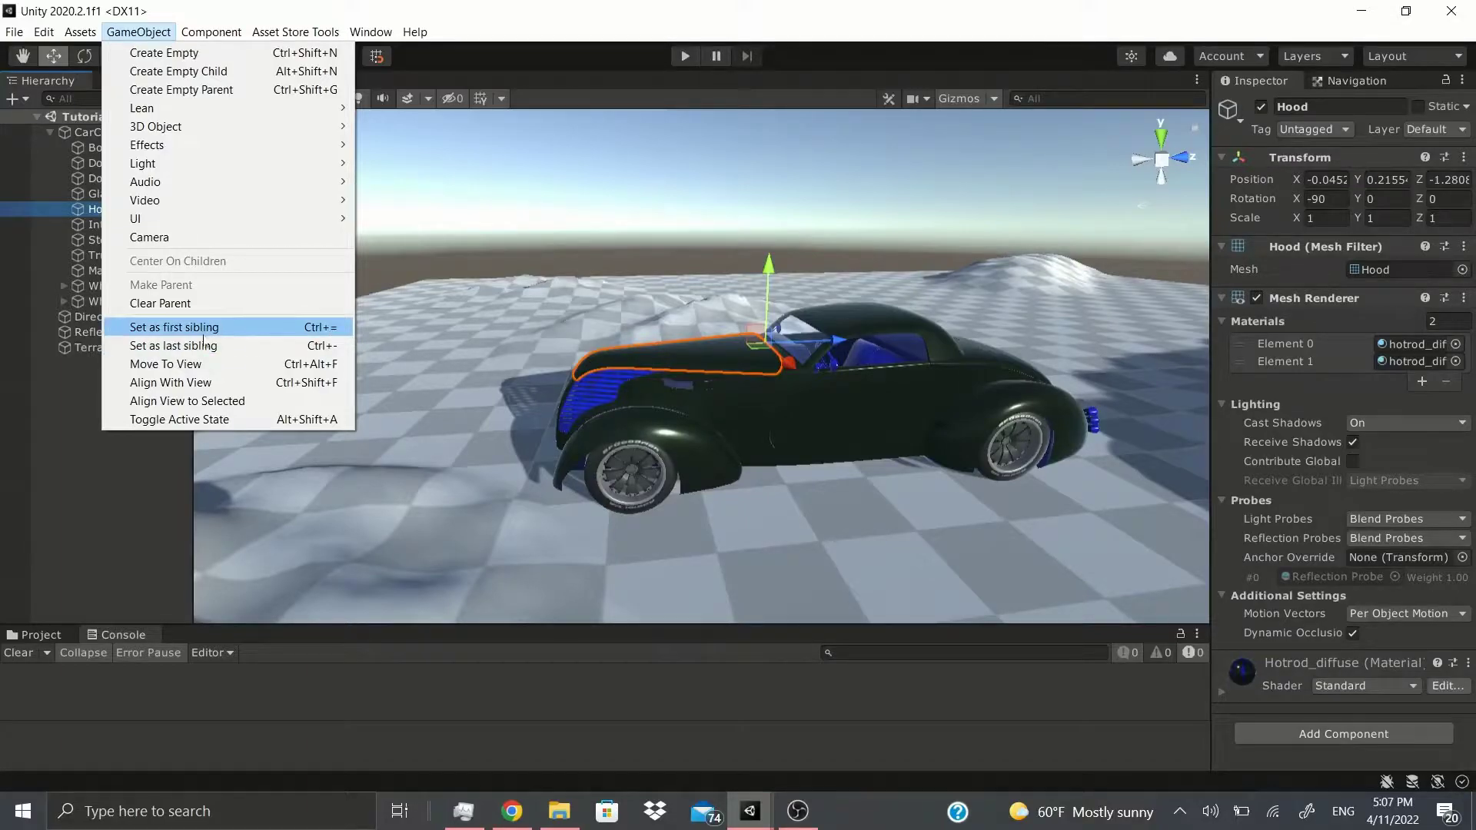
left_click(89, 212)
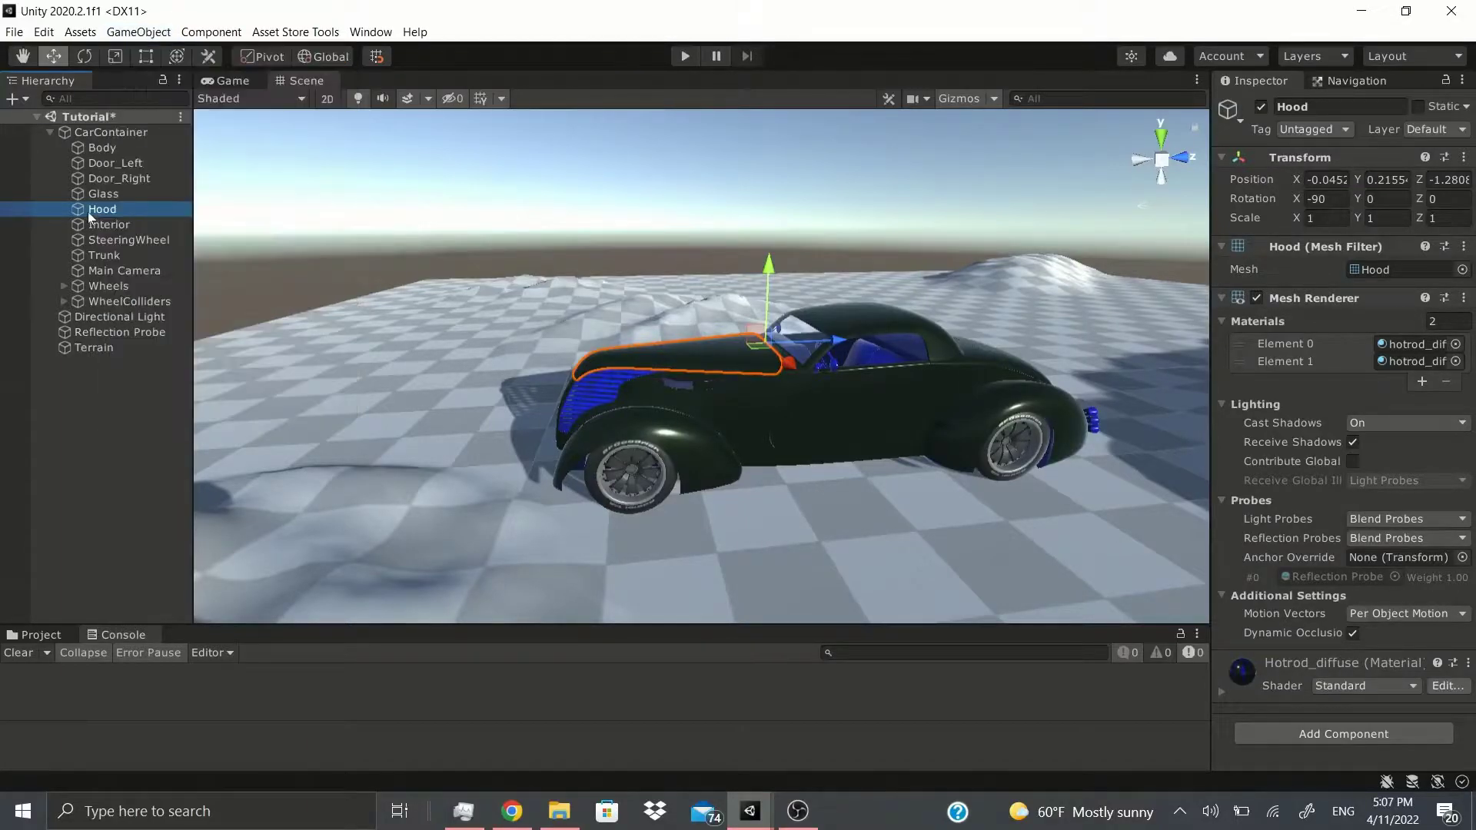
left_click(138, 32)
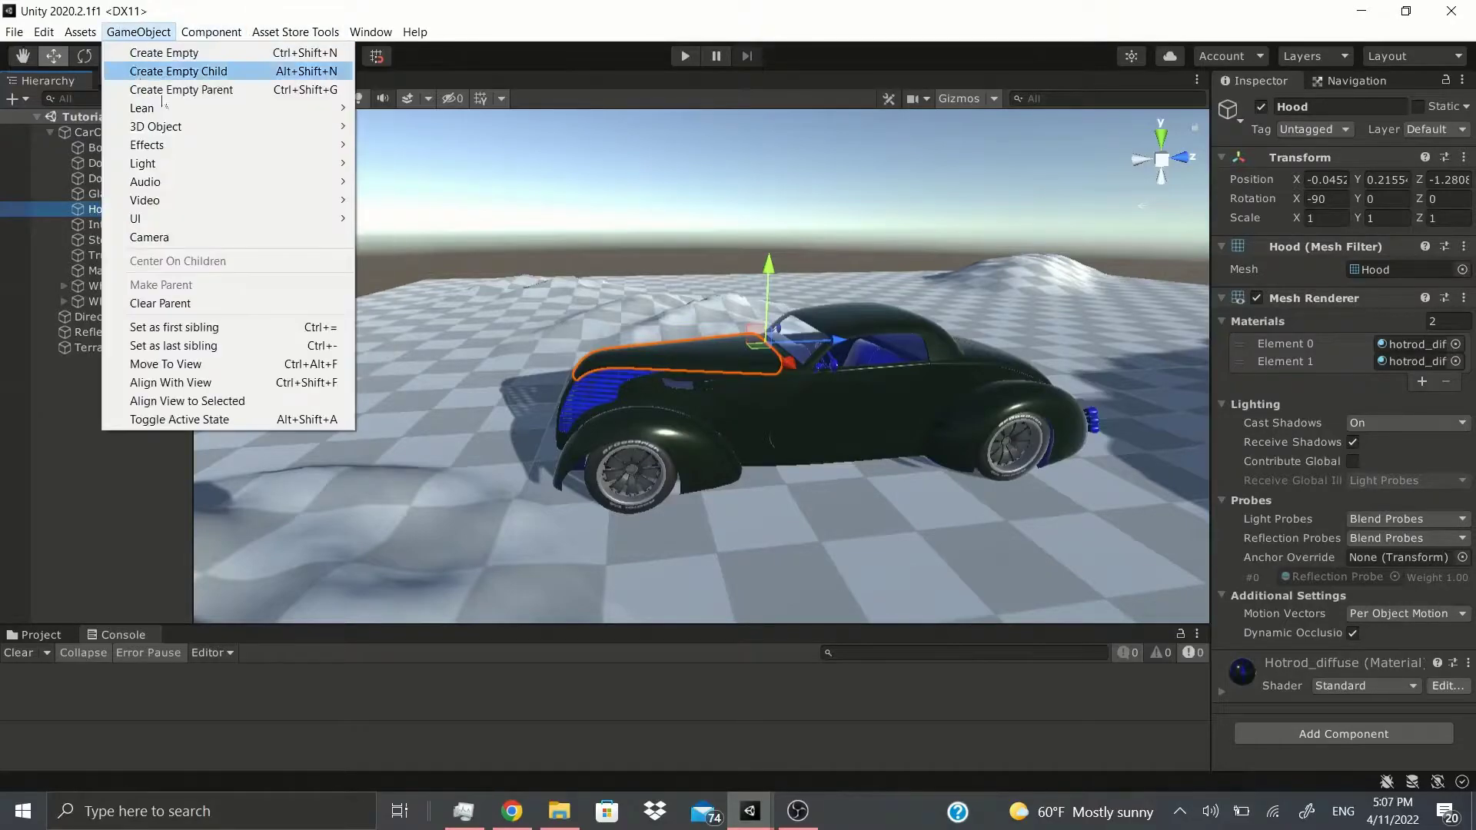
left_click(215, 346)
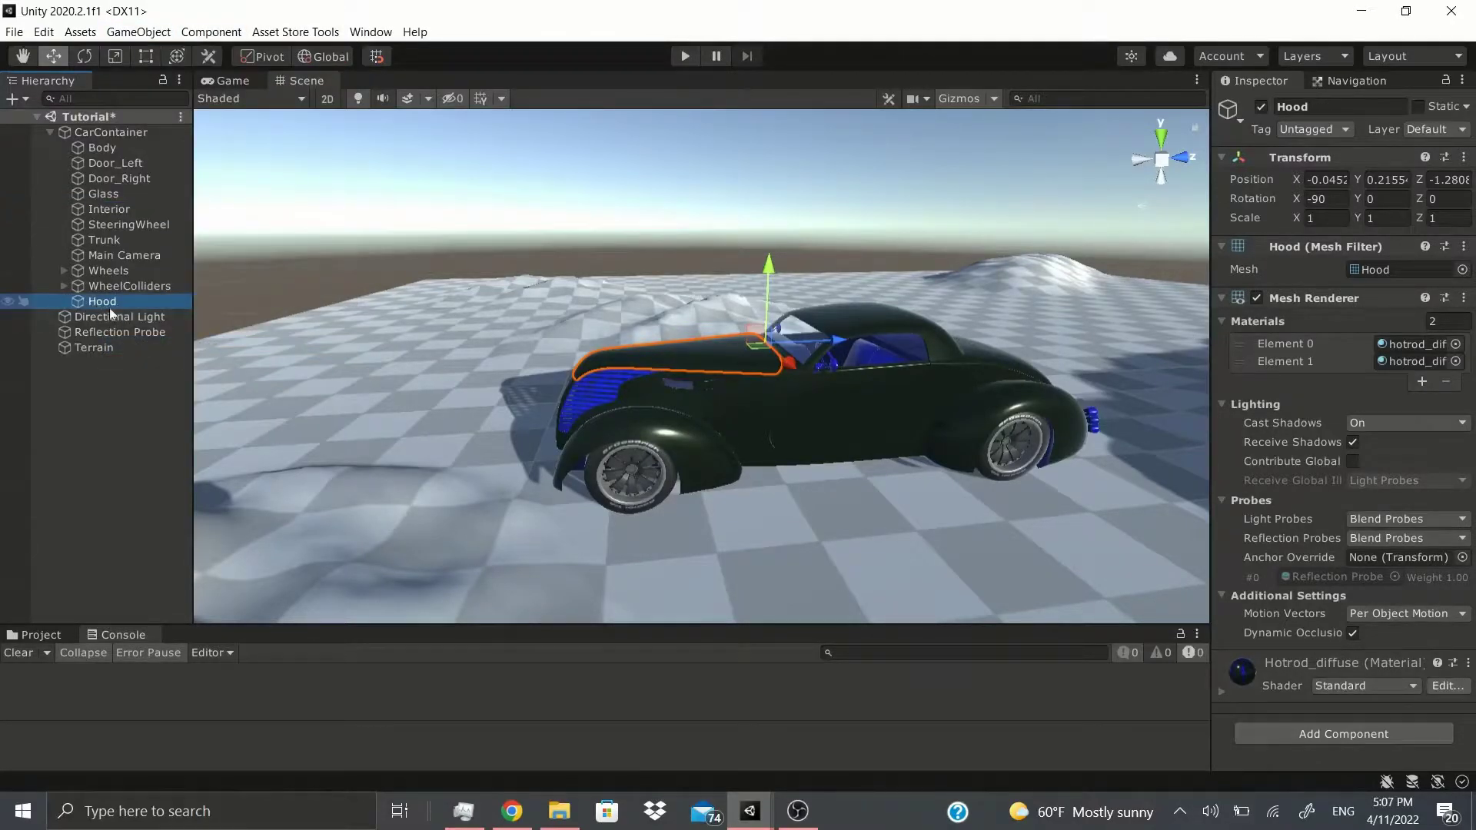
Set Hood as the first sibling among CarContainer's children.
left_click(138, 31)
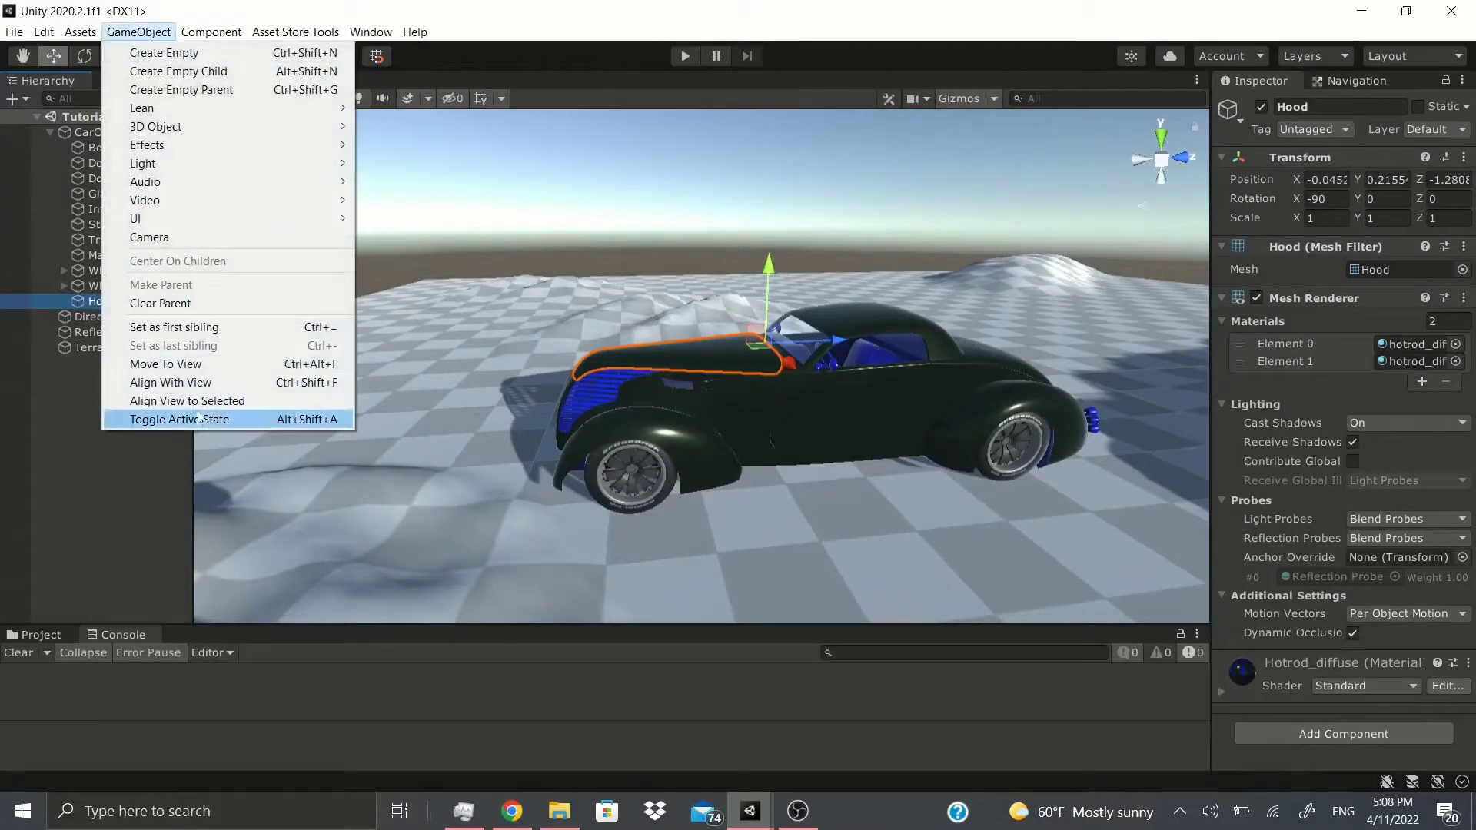
left_click(223, 329)
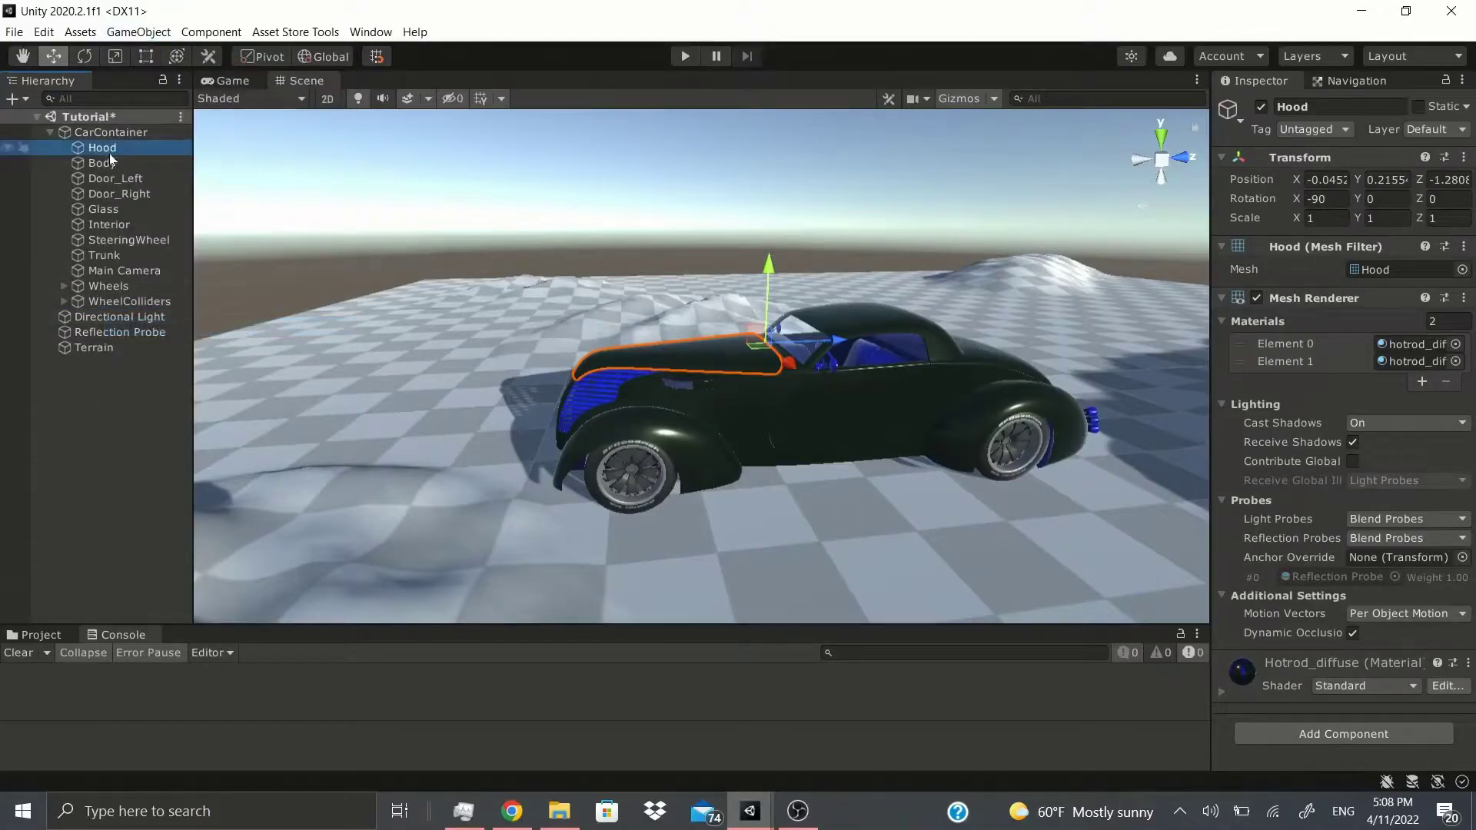
left_click(154, 36)
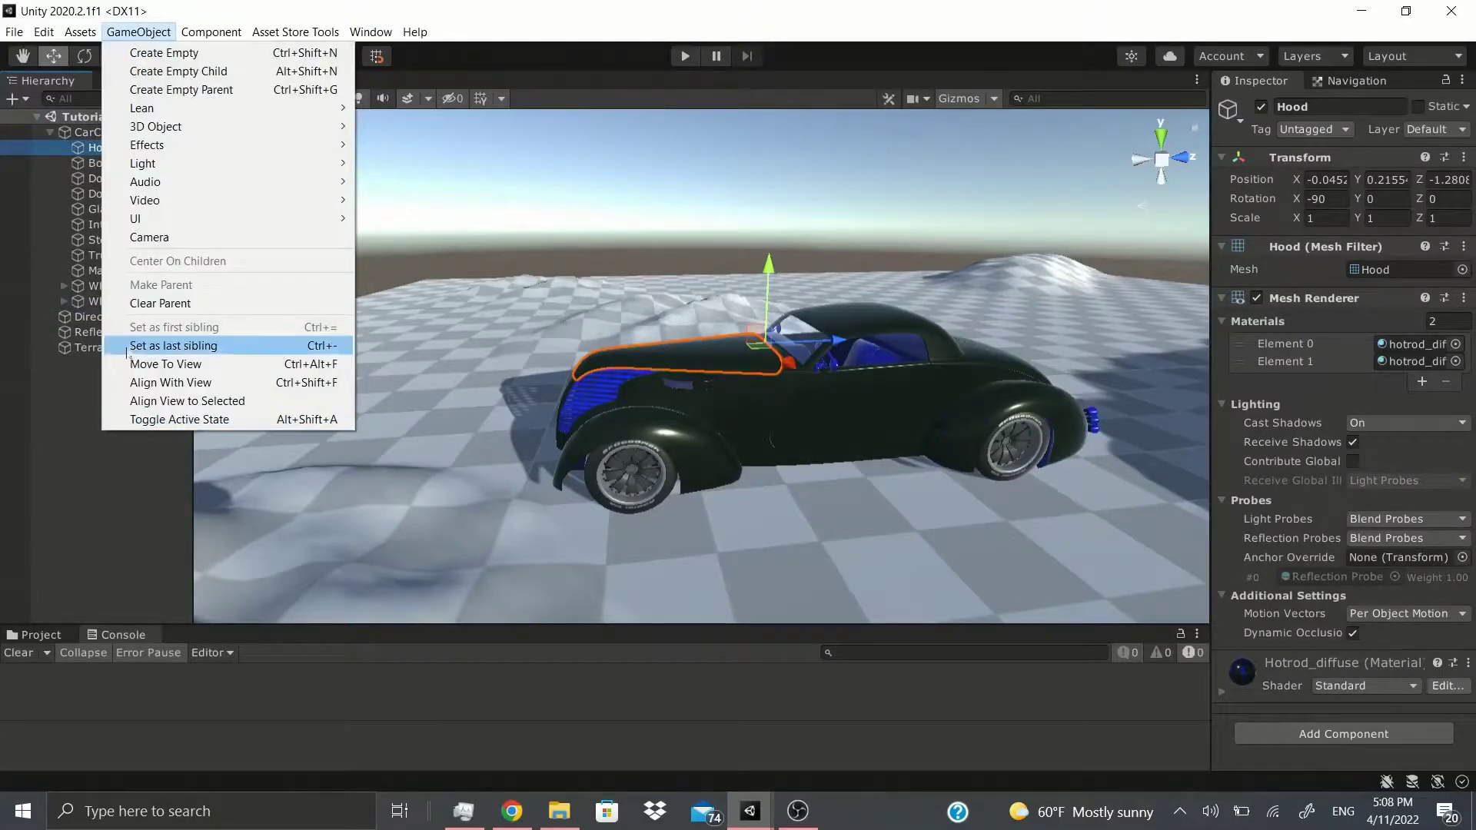
left_click(83, 135)
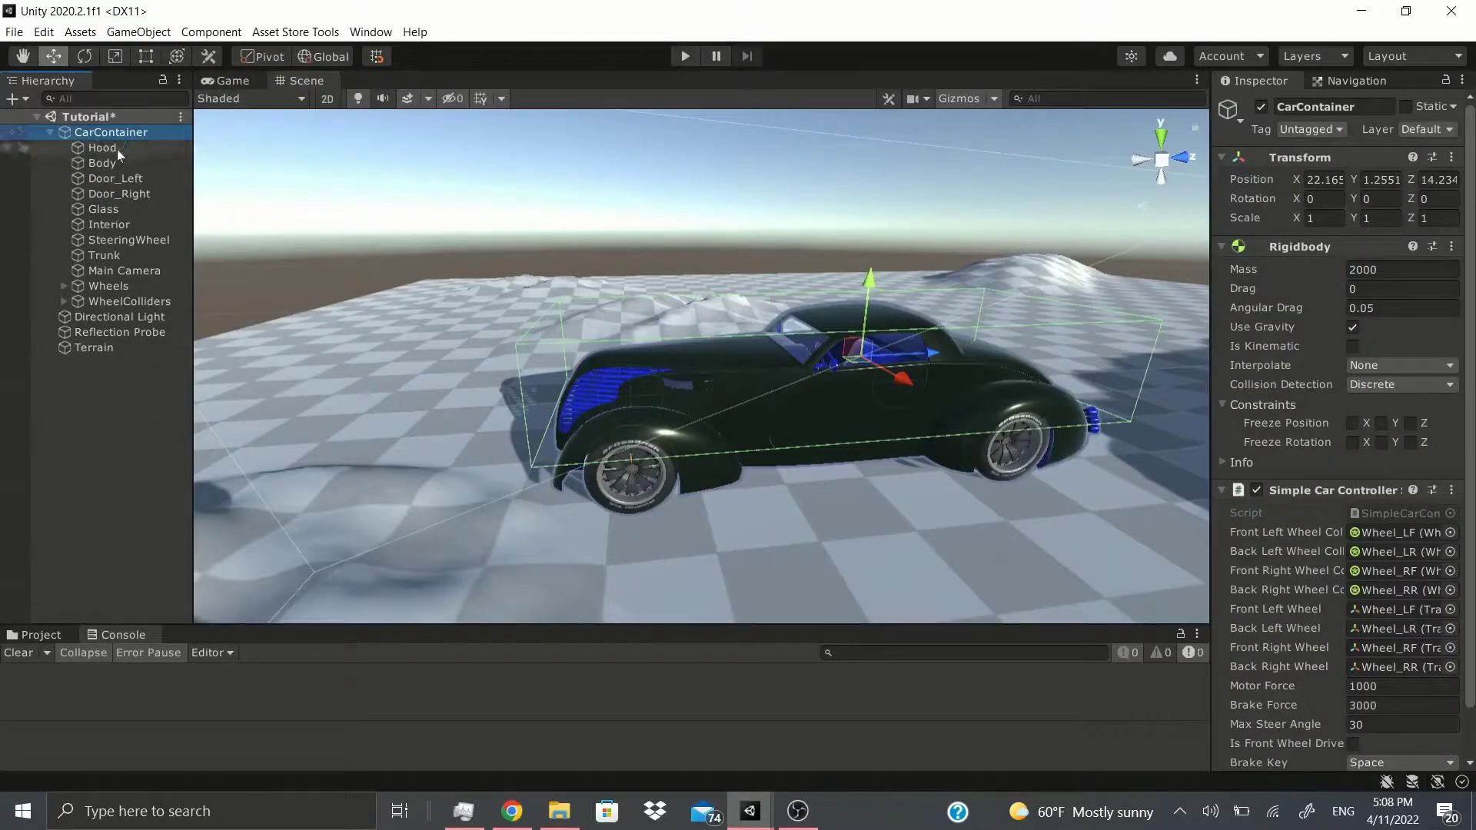
Clear Hood's parent so it leaves CarContainer, and place Hood back under CarContainer.
left_click(117, 150)
left_click(138, 31)
left_click(183, 304)
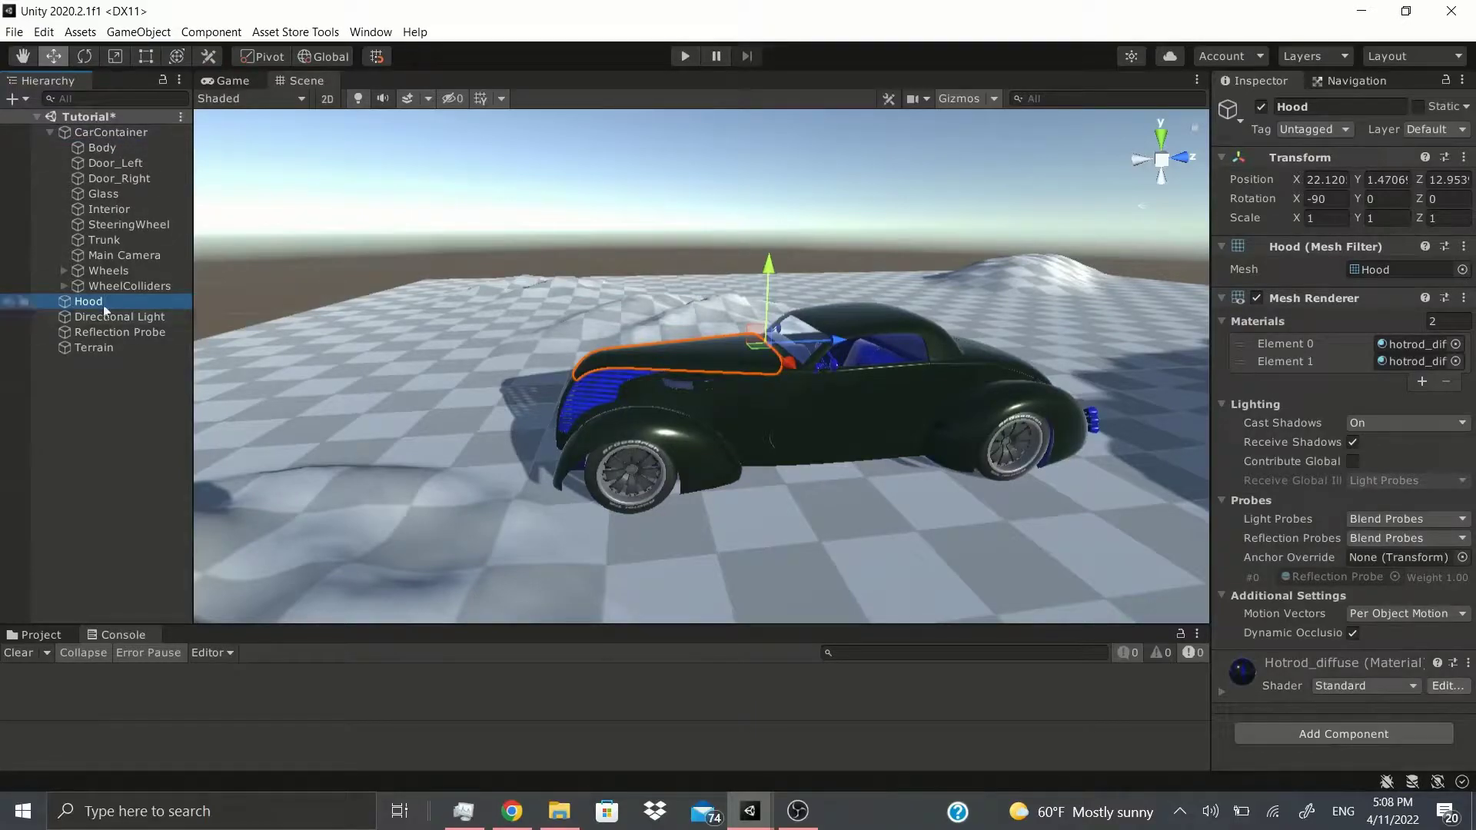
left_click(51, 131)
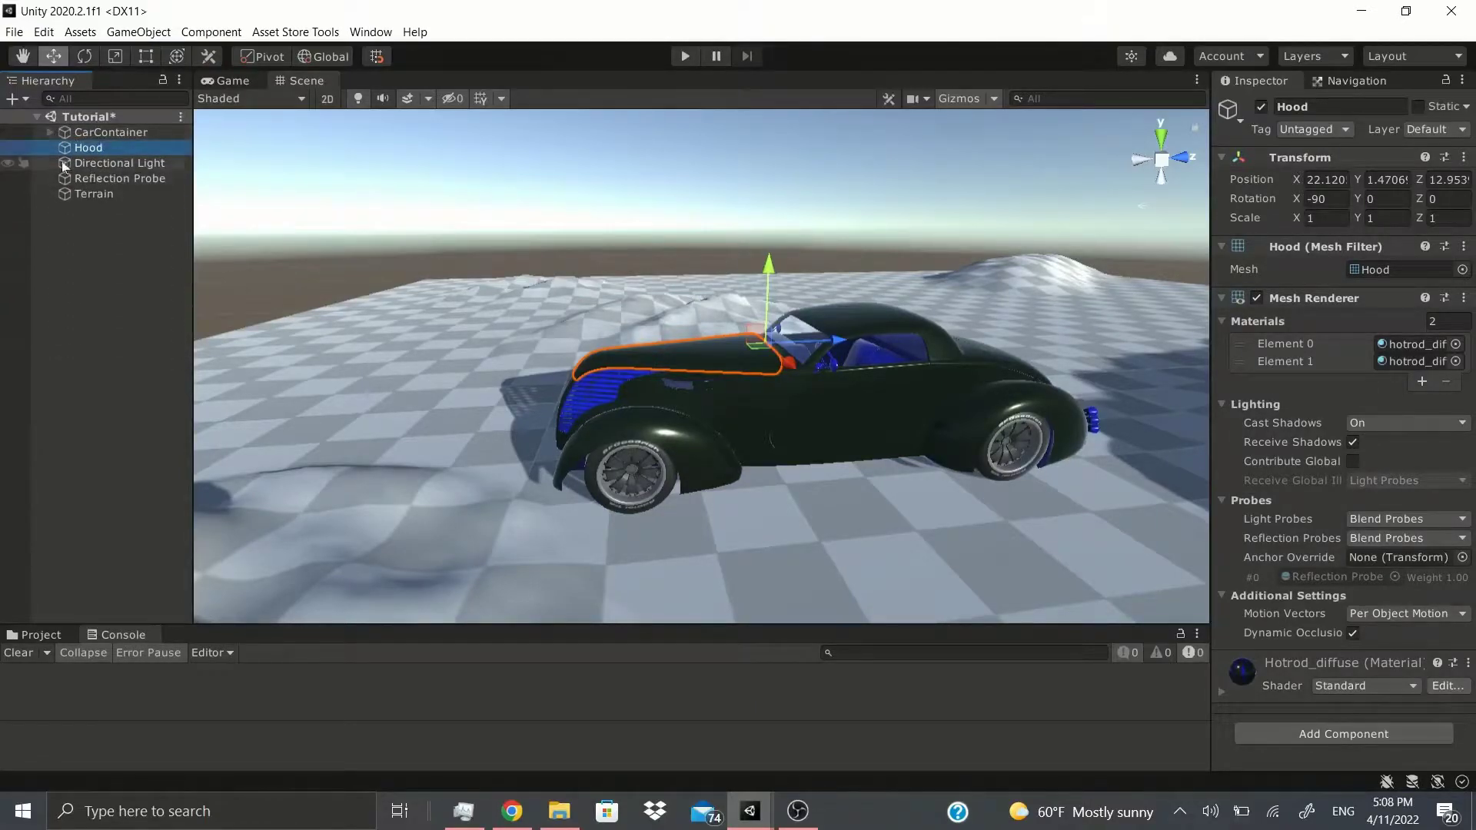
left_click_drag(86, 145, 67, 137)
left_click(138, 31)
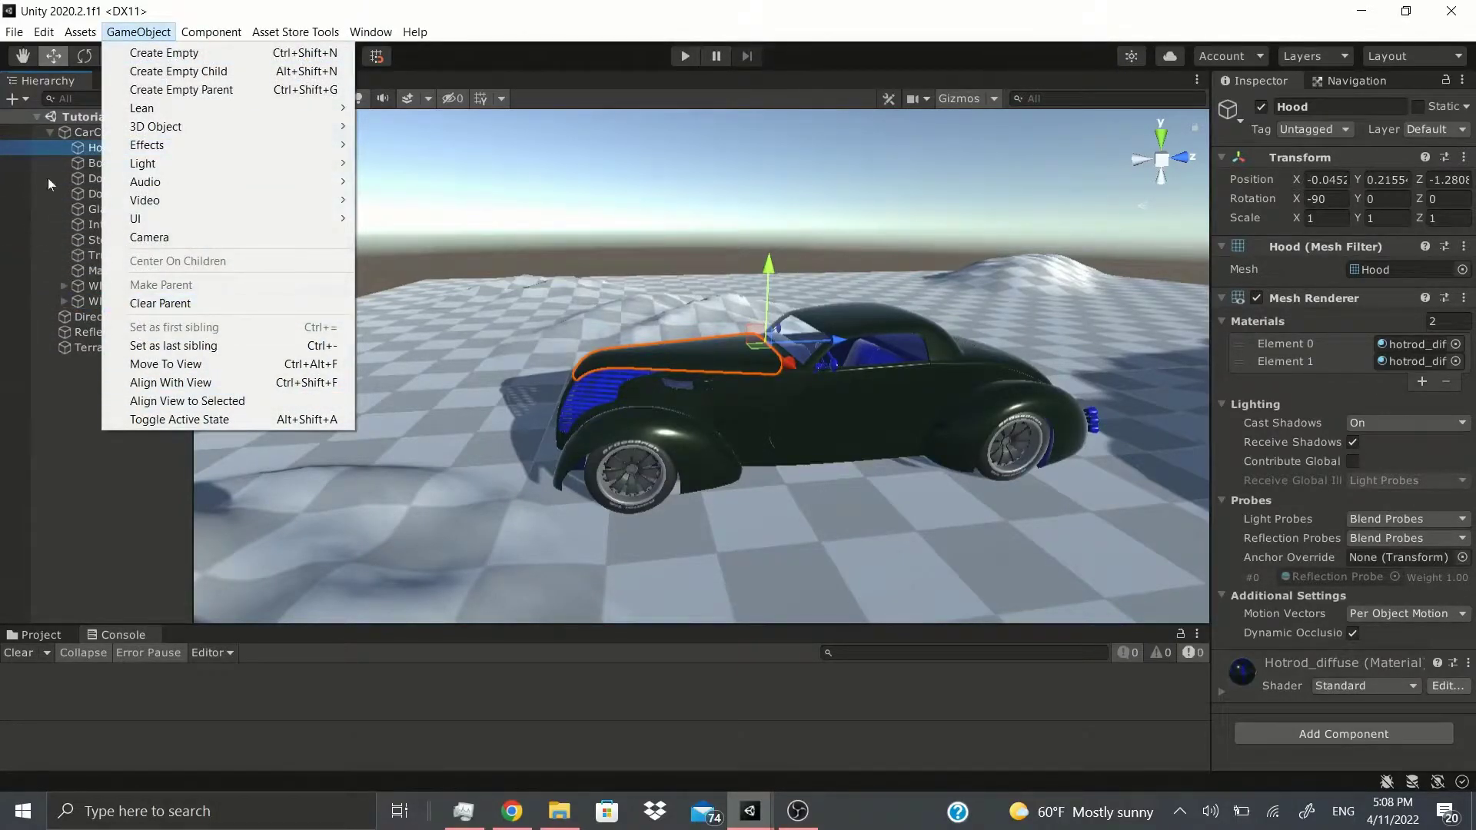
left_click(79, 240)
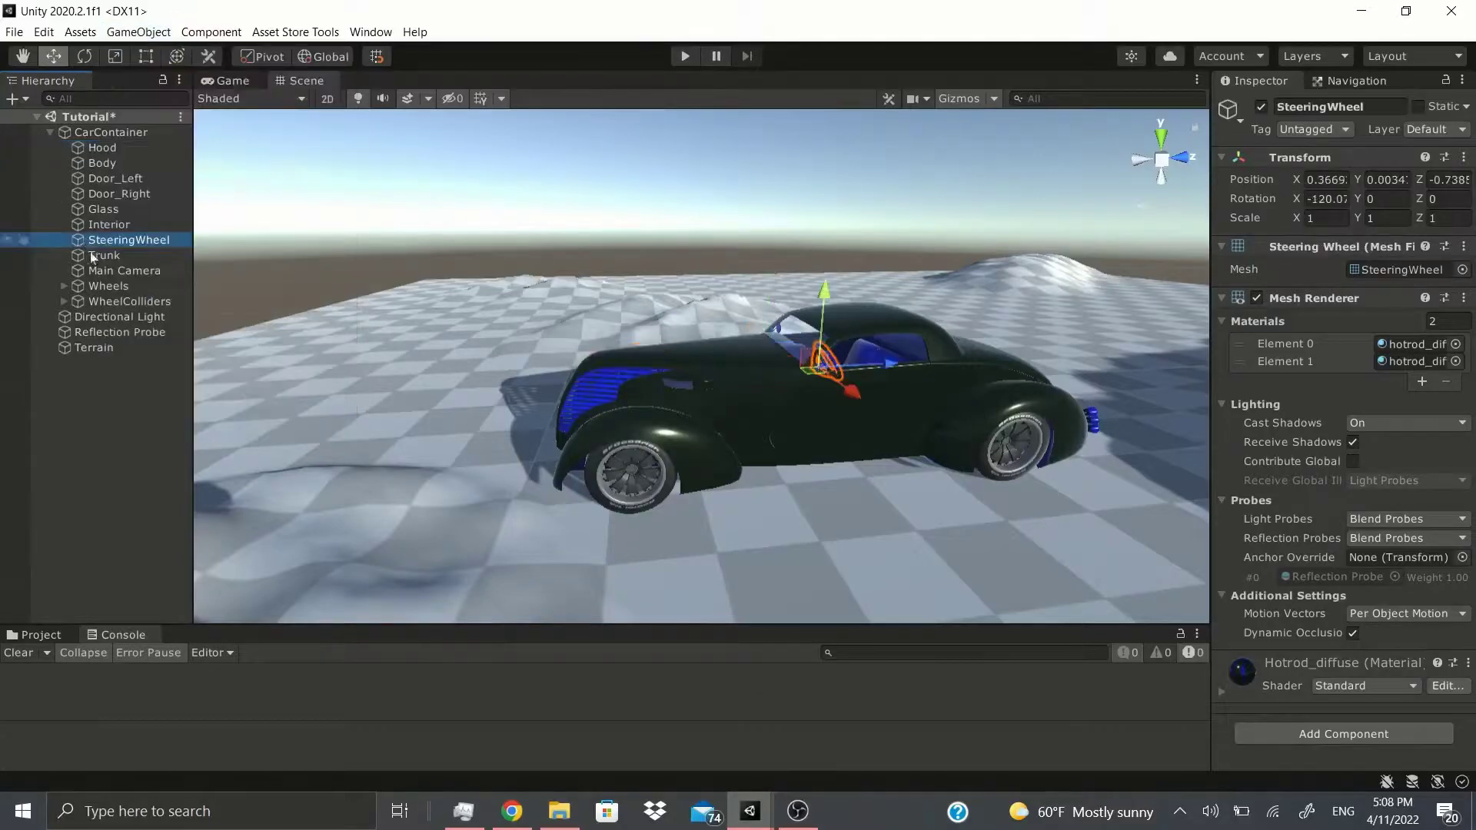
left_click(109, 150)
left_click(109, 163, "ctrl")
left_click(138, 31)
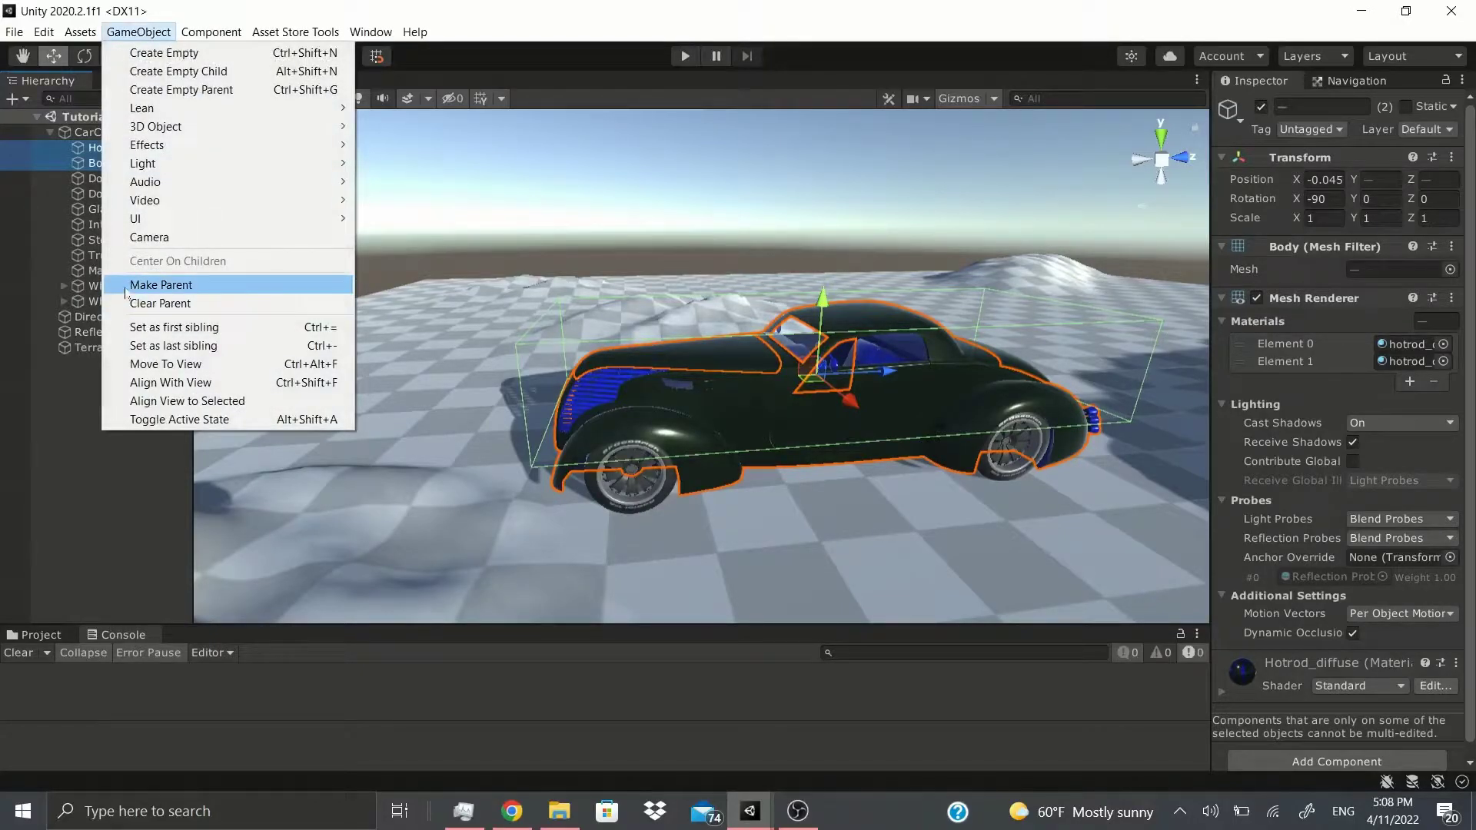
left_click(99, 169)
left_click(98, 162)
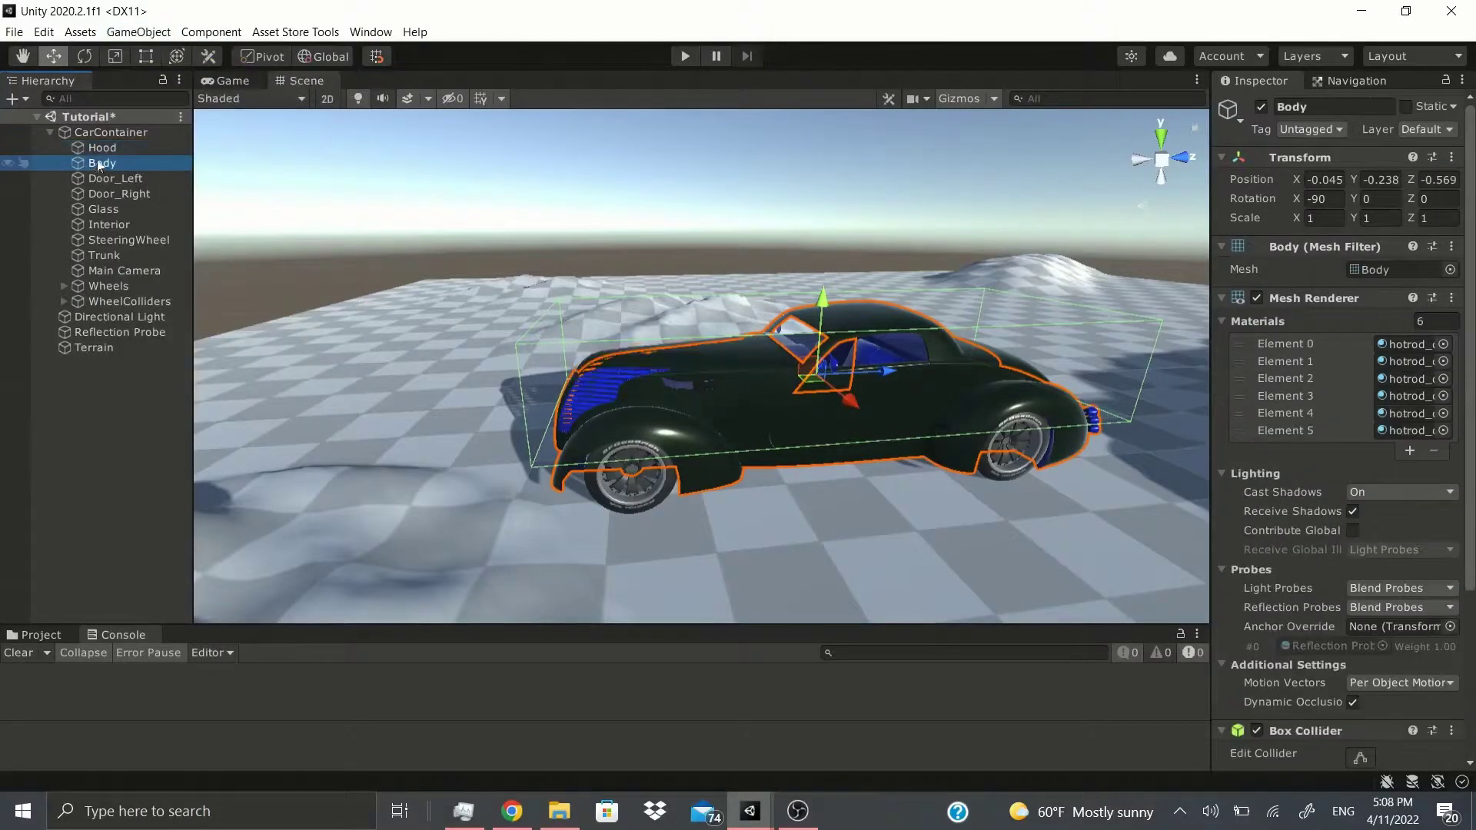
Make Body the parent of Hood with Make Parent, and undo the reparenting.
left_click(99, 152)
left_click(94, 165, "ctrl")
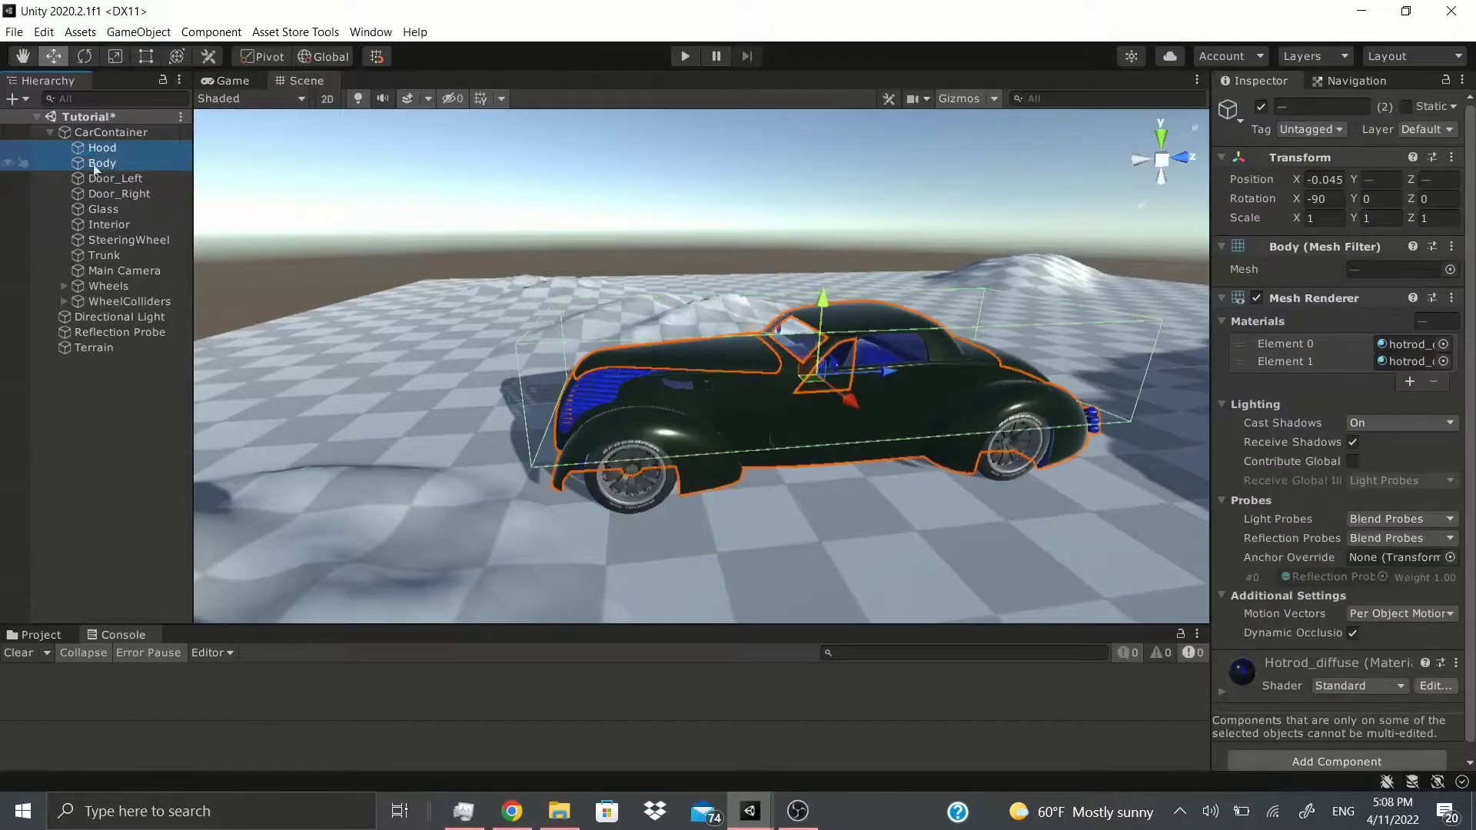
left_click(145, 33)
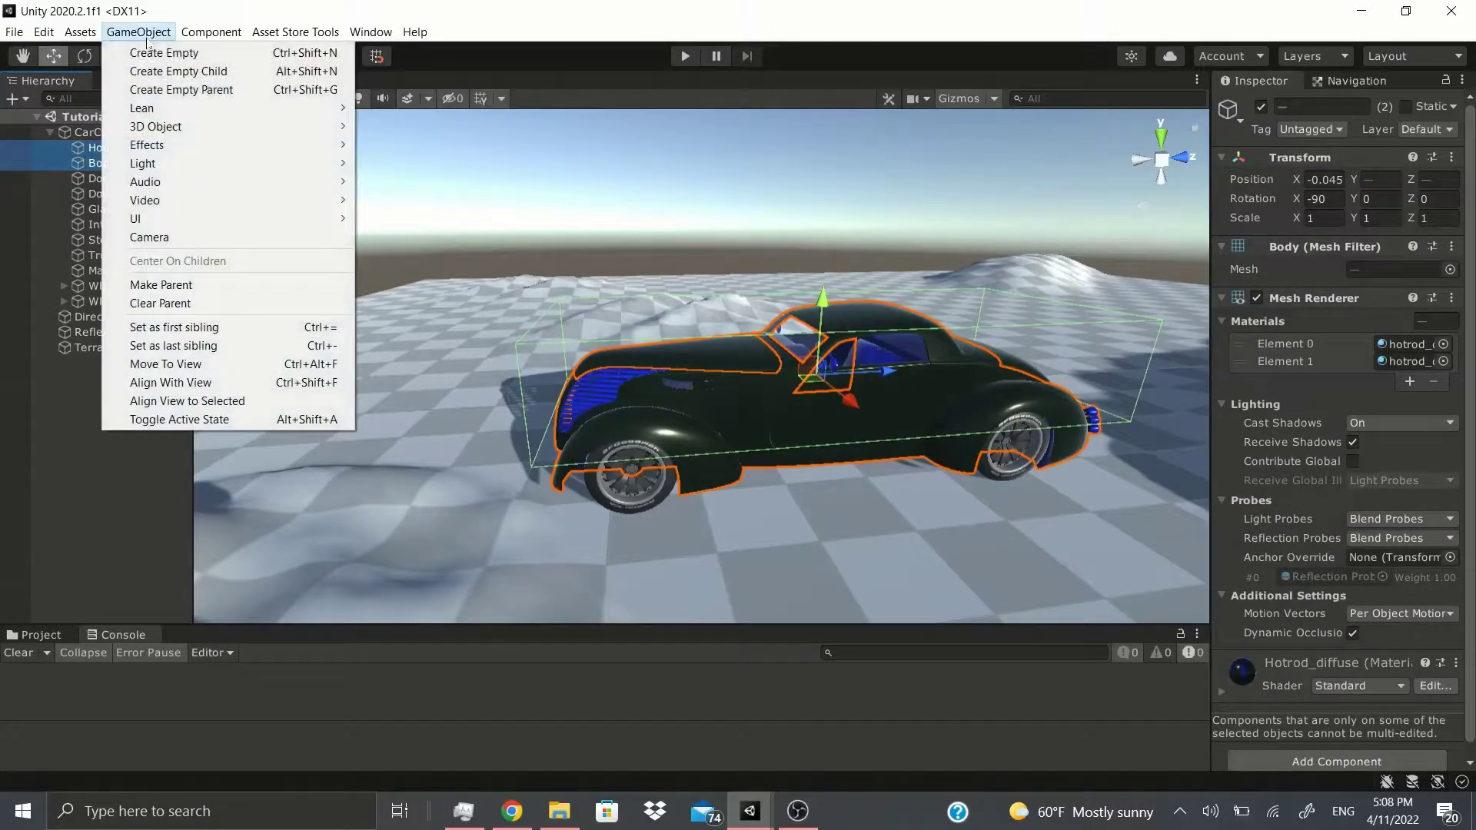
left_click(165, 284)
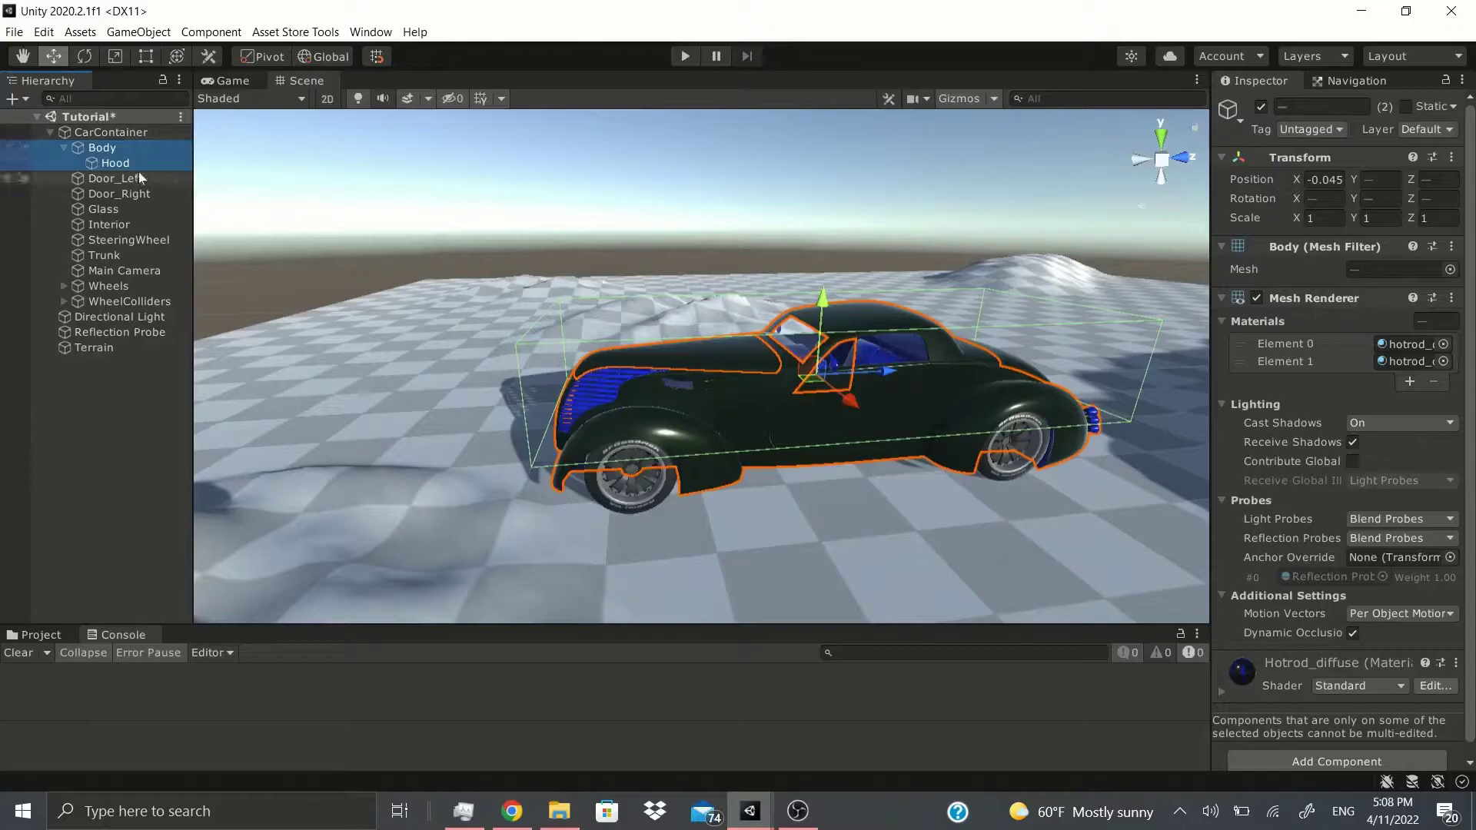
key("ctrl+z")
Select CarContainer in the hierarchy, frame it in the scene view and apply Center On Children to it.
left_click(138, 31)
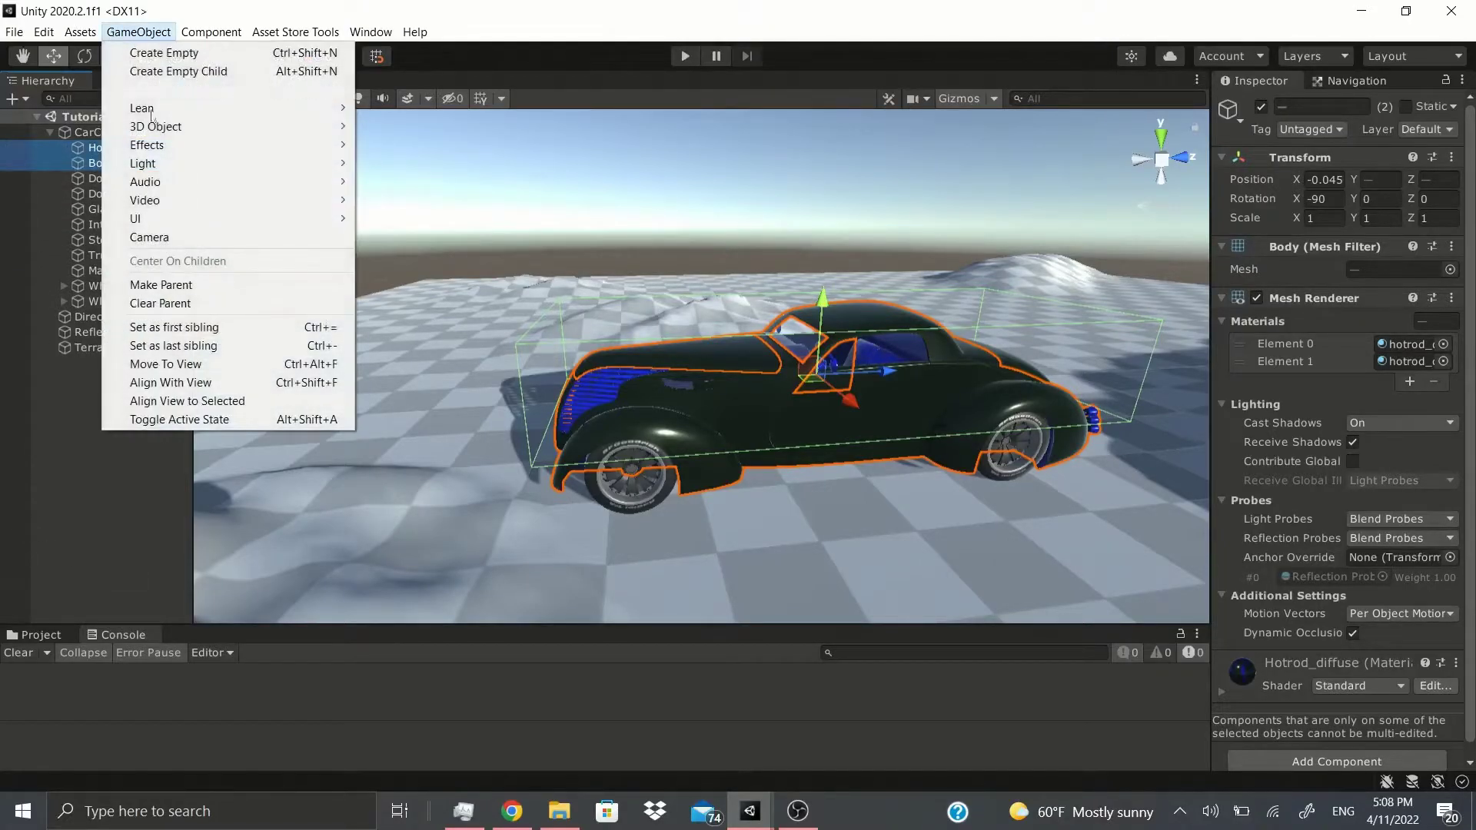
left_click(87, 224)
left_click(138, 32)
left_click(77, 129)
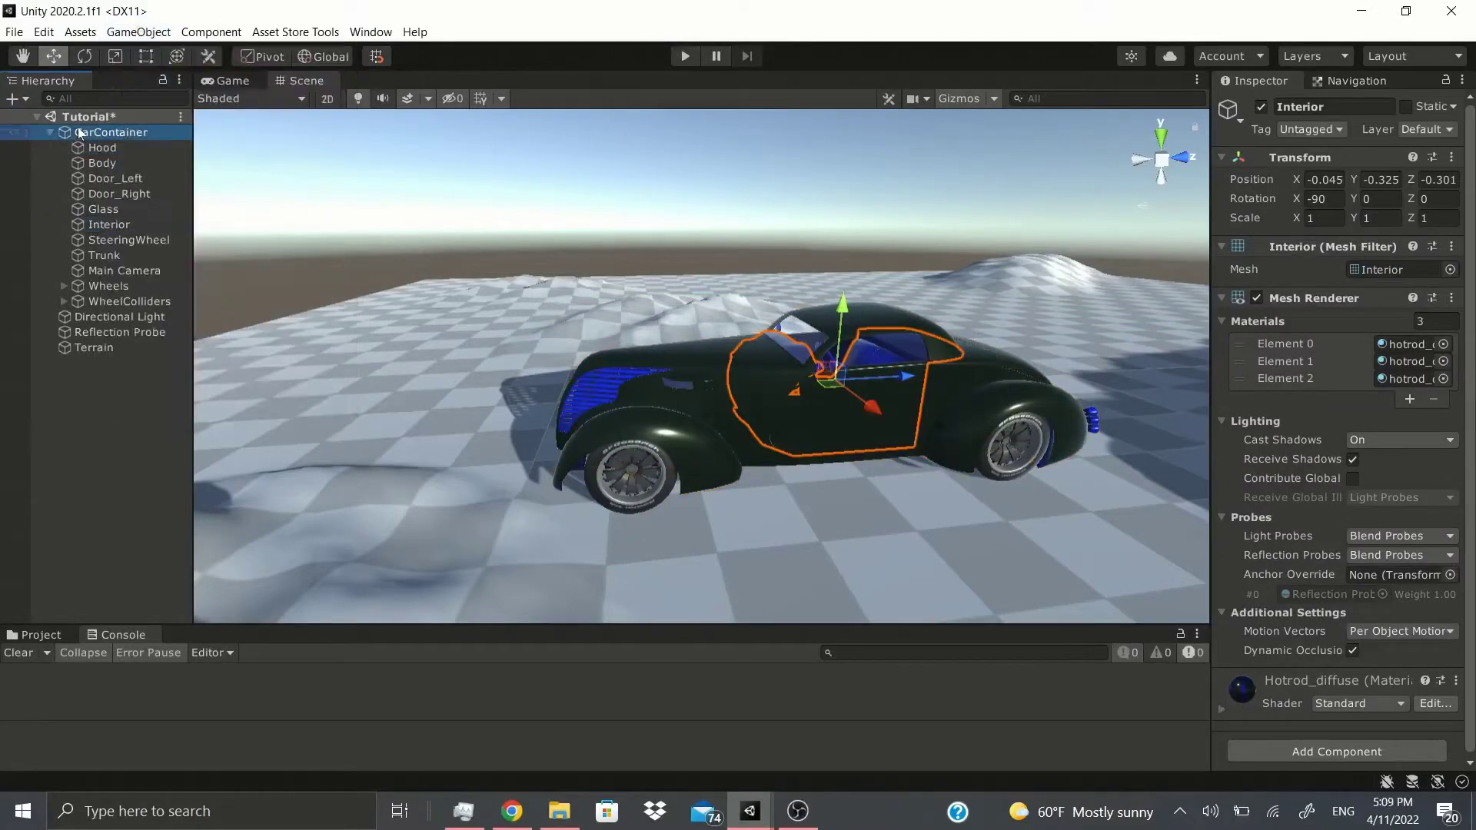
left_click(140, 33)
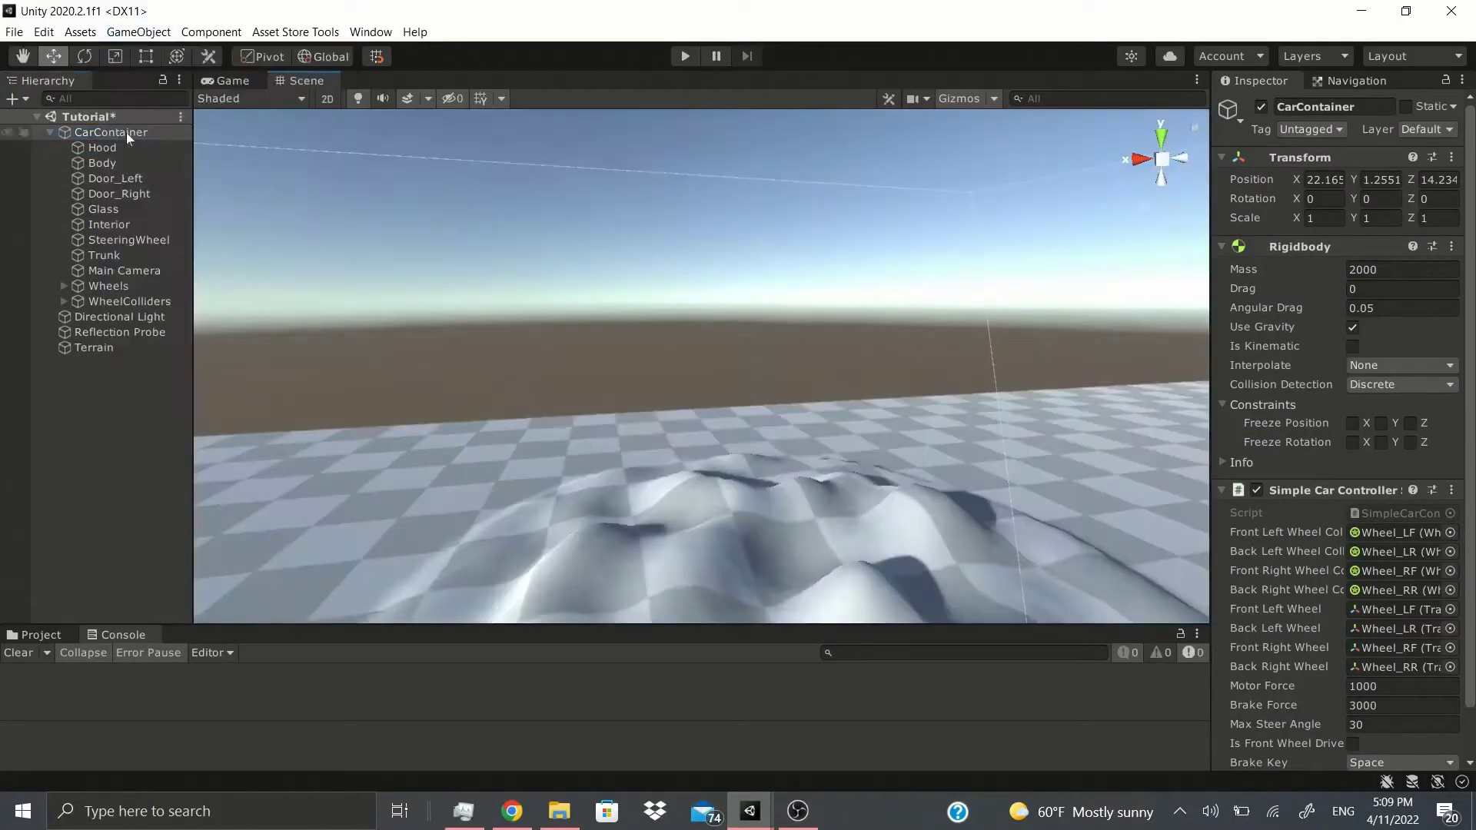
left_click(126, 132)
left_click(160, 34)
left_click(220, 261)
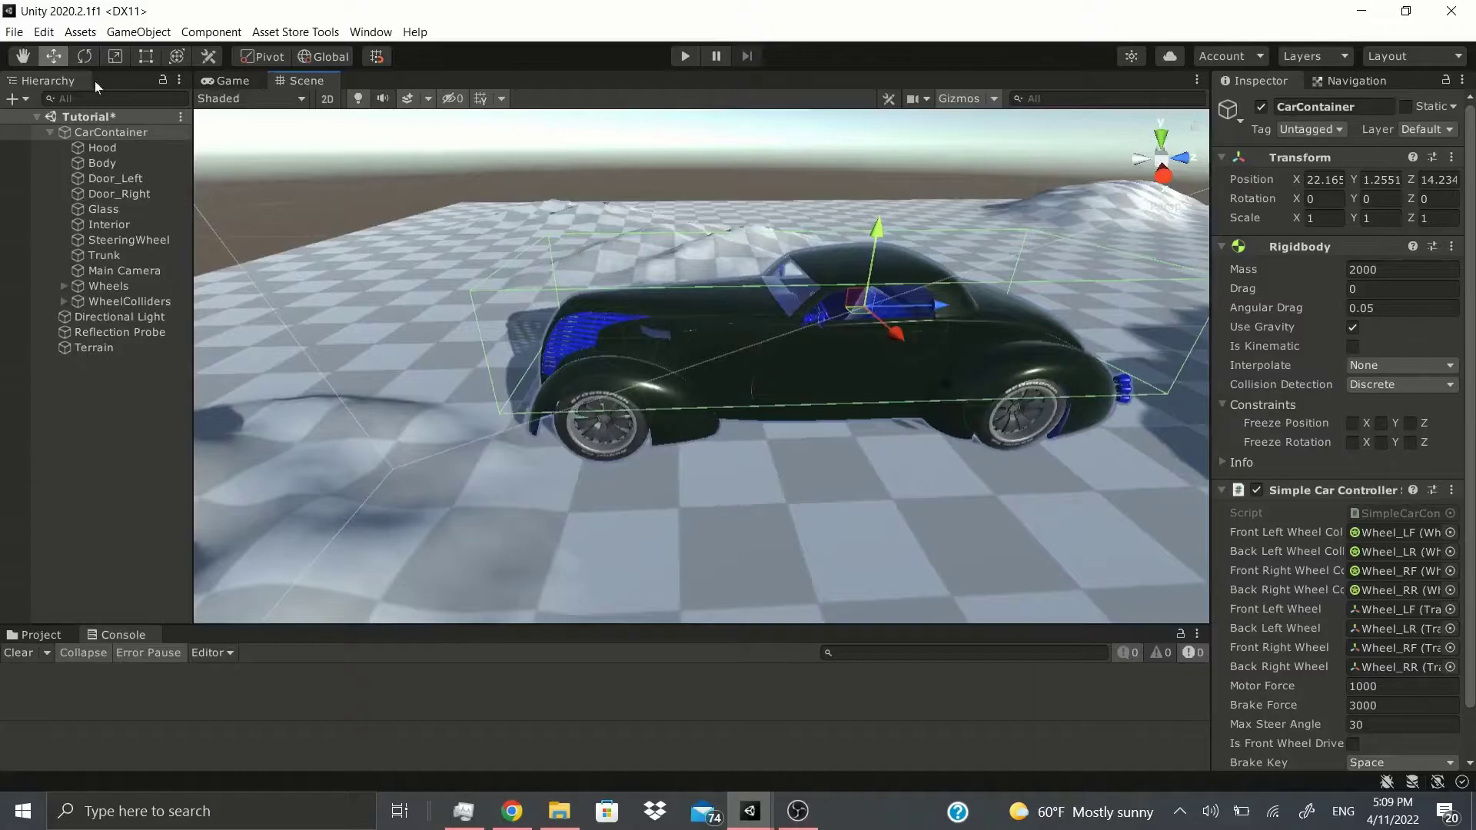
Review the component categories that can be added to CarContainer, including the contents of the XR category.
left_click(139, 31)
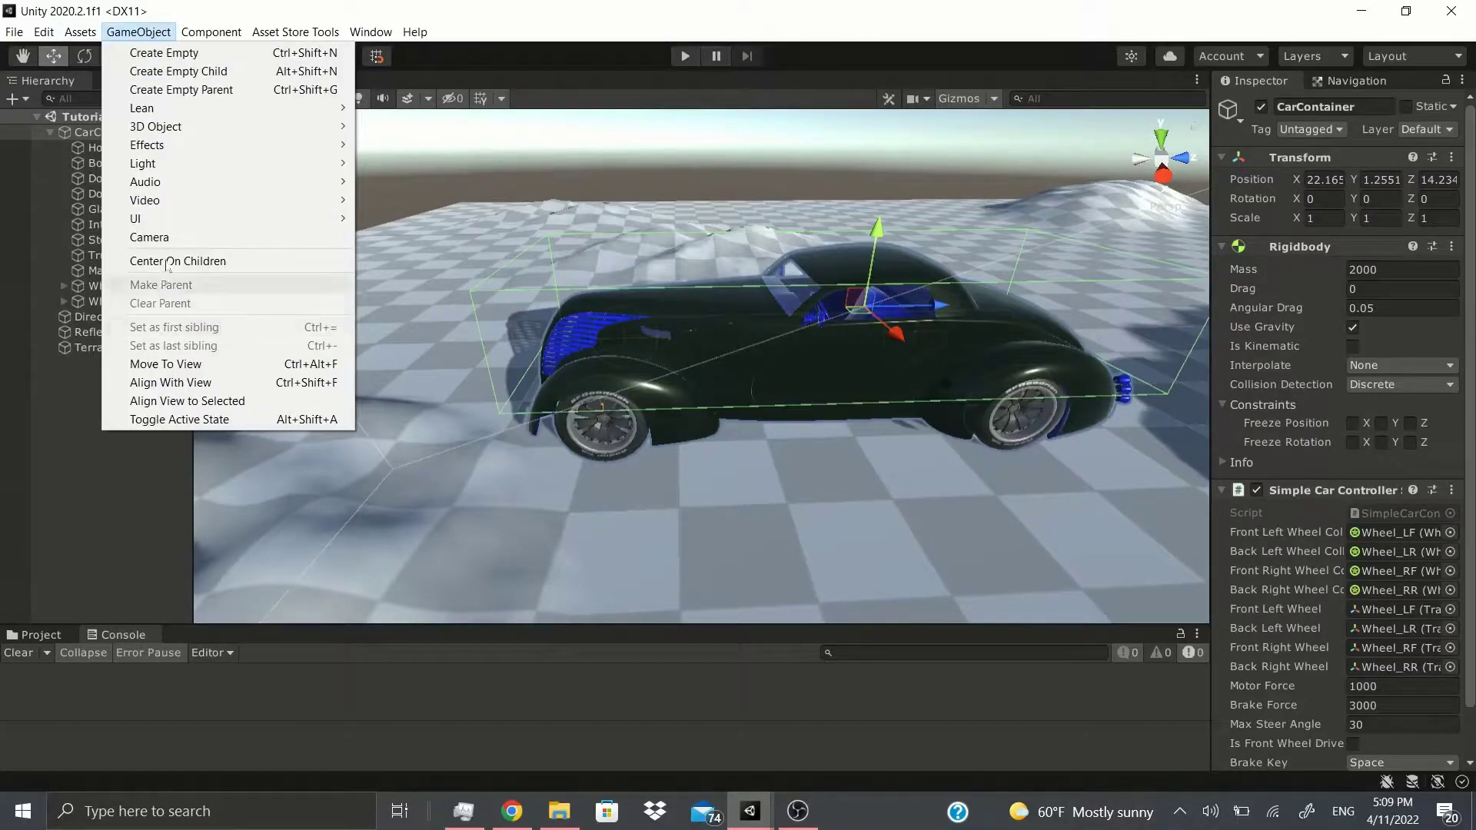
mouse_move(197, 31)
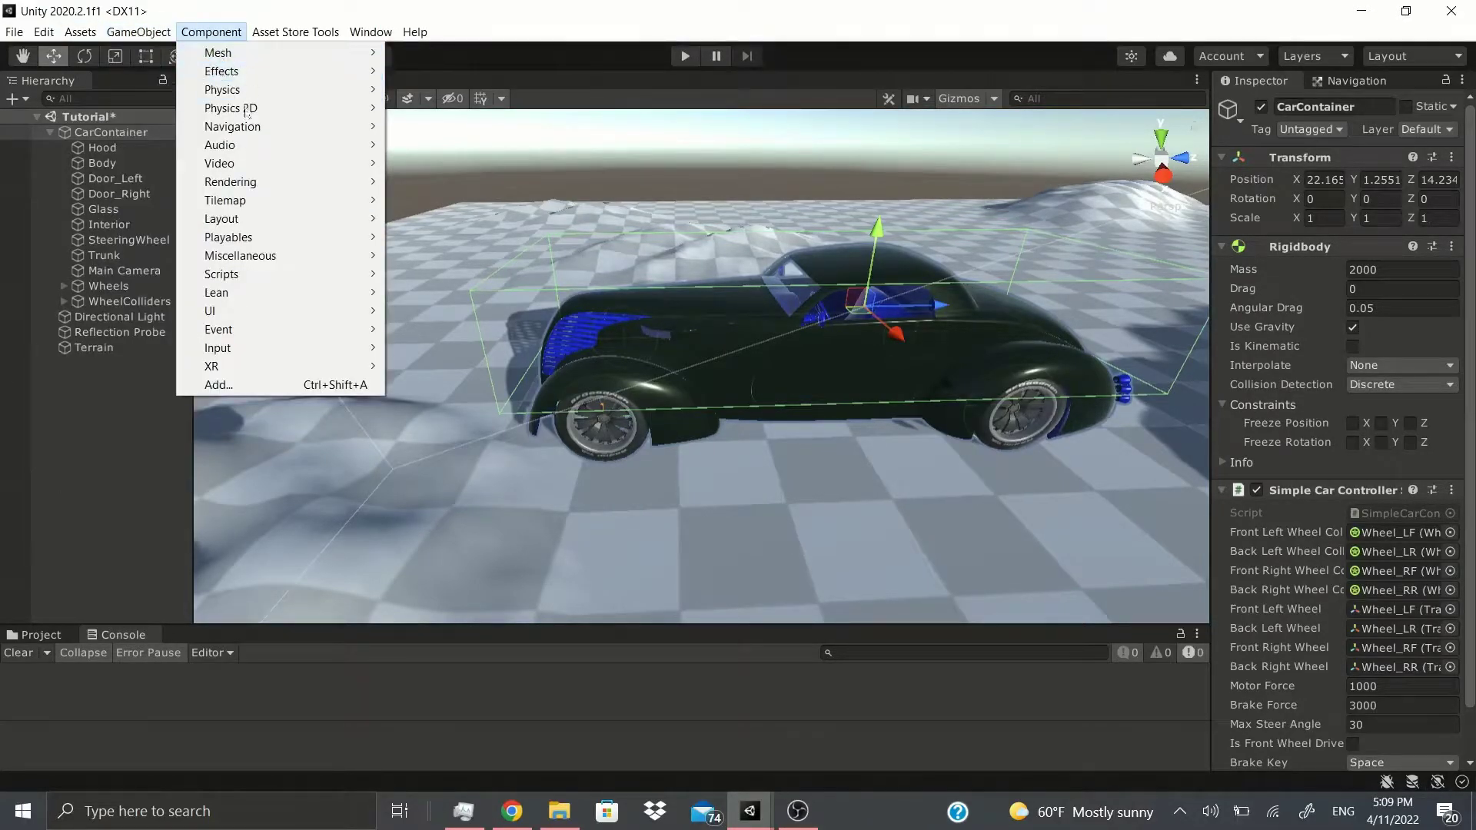
left_click(1443, 678)
scroll(1338, 461, "down", 2)
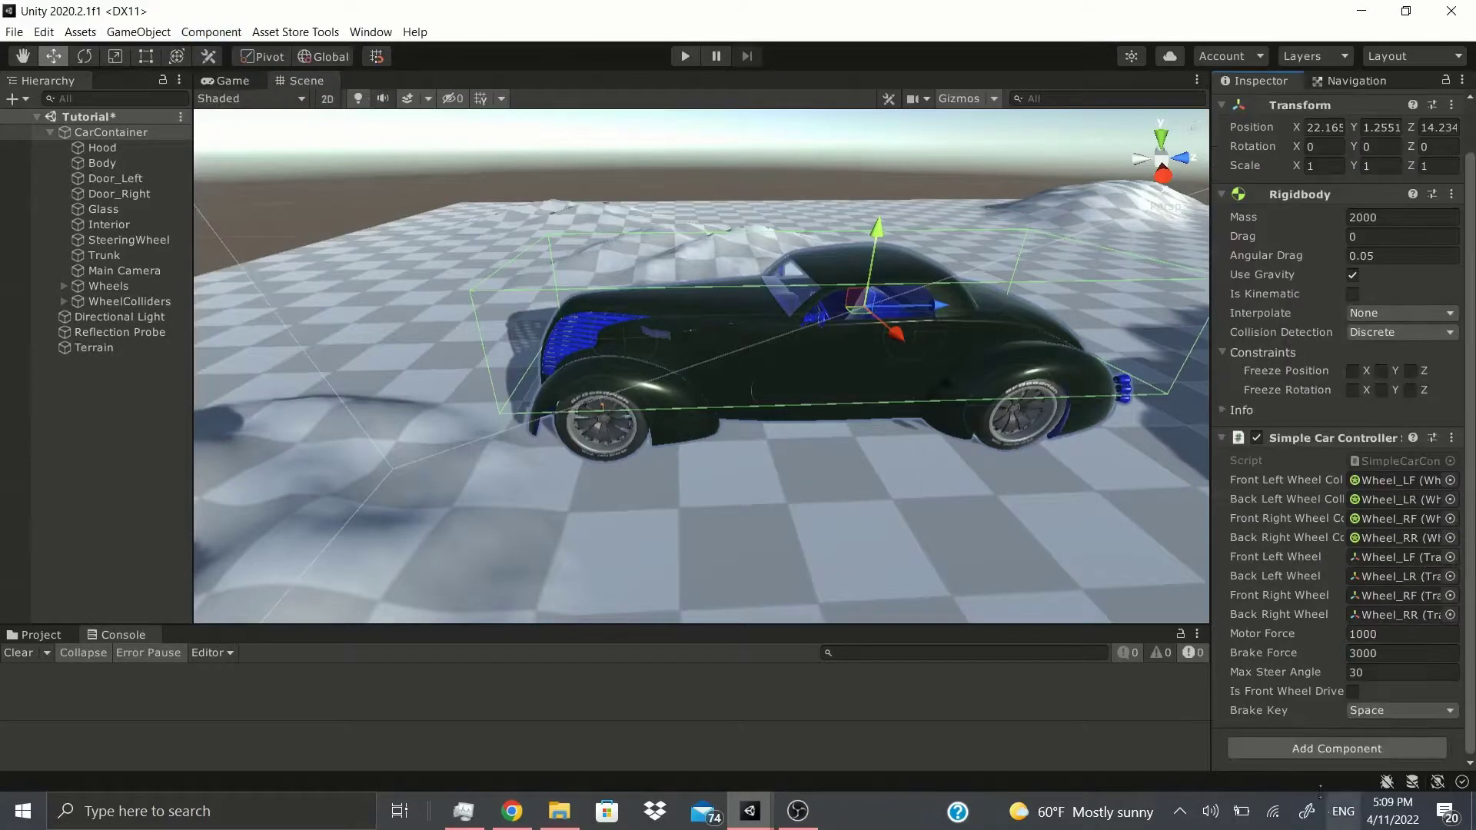
left_click(1313, 754)
scroll(1309, 773, "down", 3)
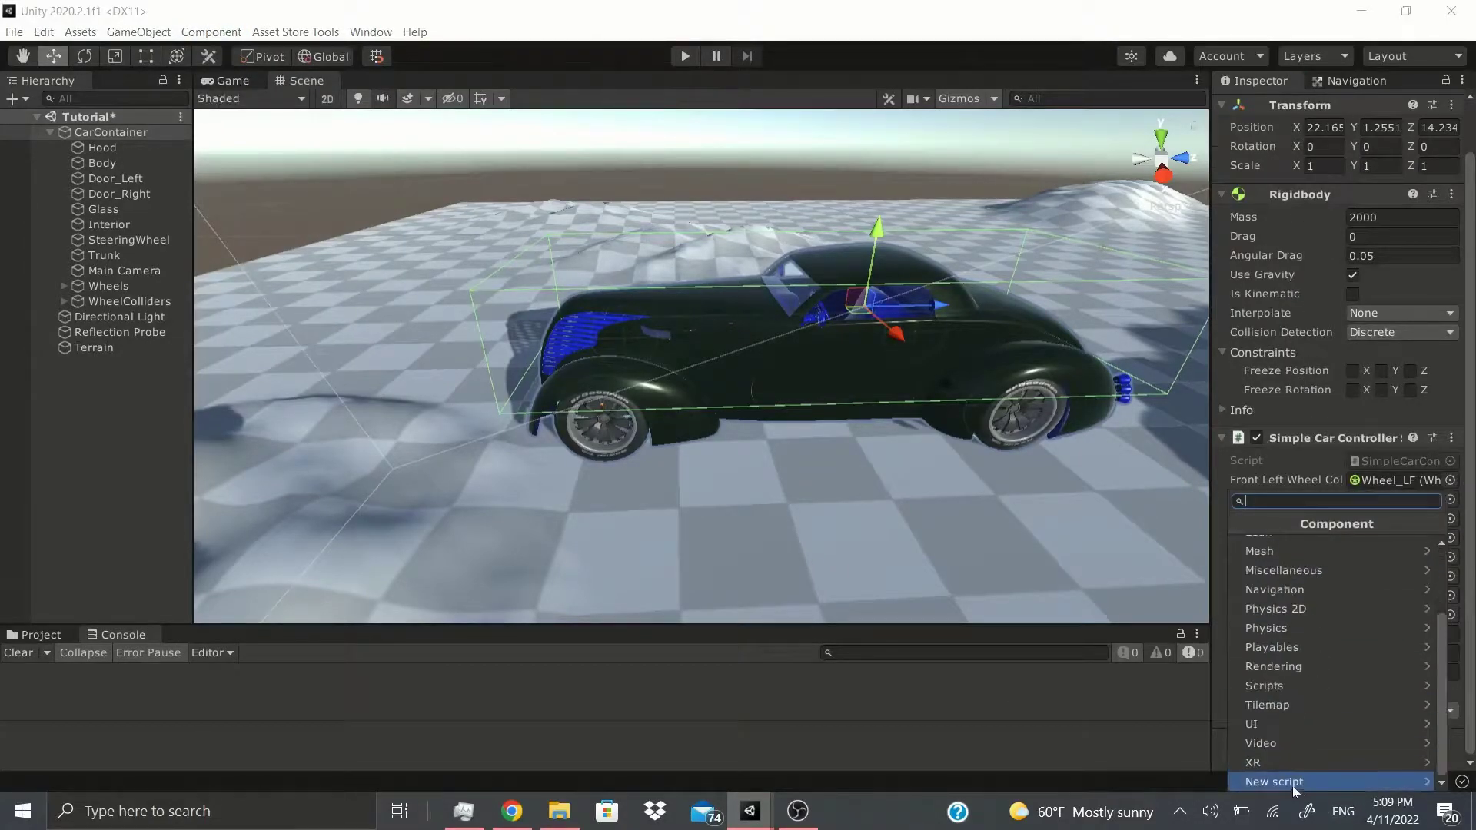
left_click(1255, 783)
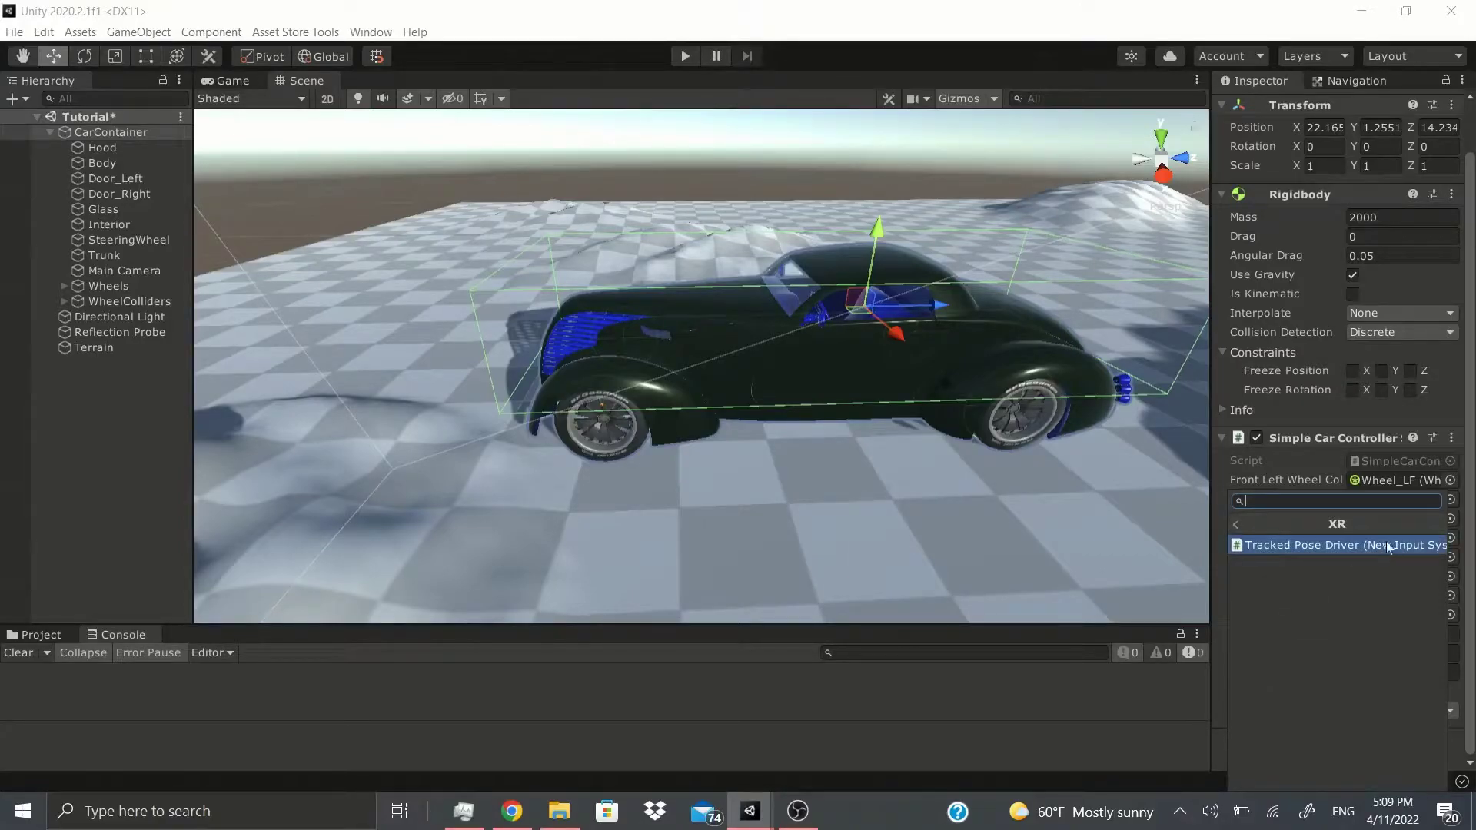
left_click(190, 32)
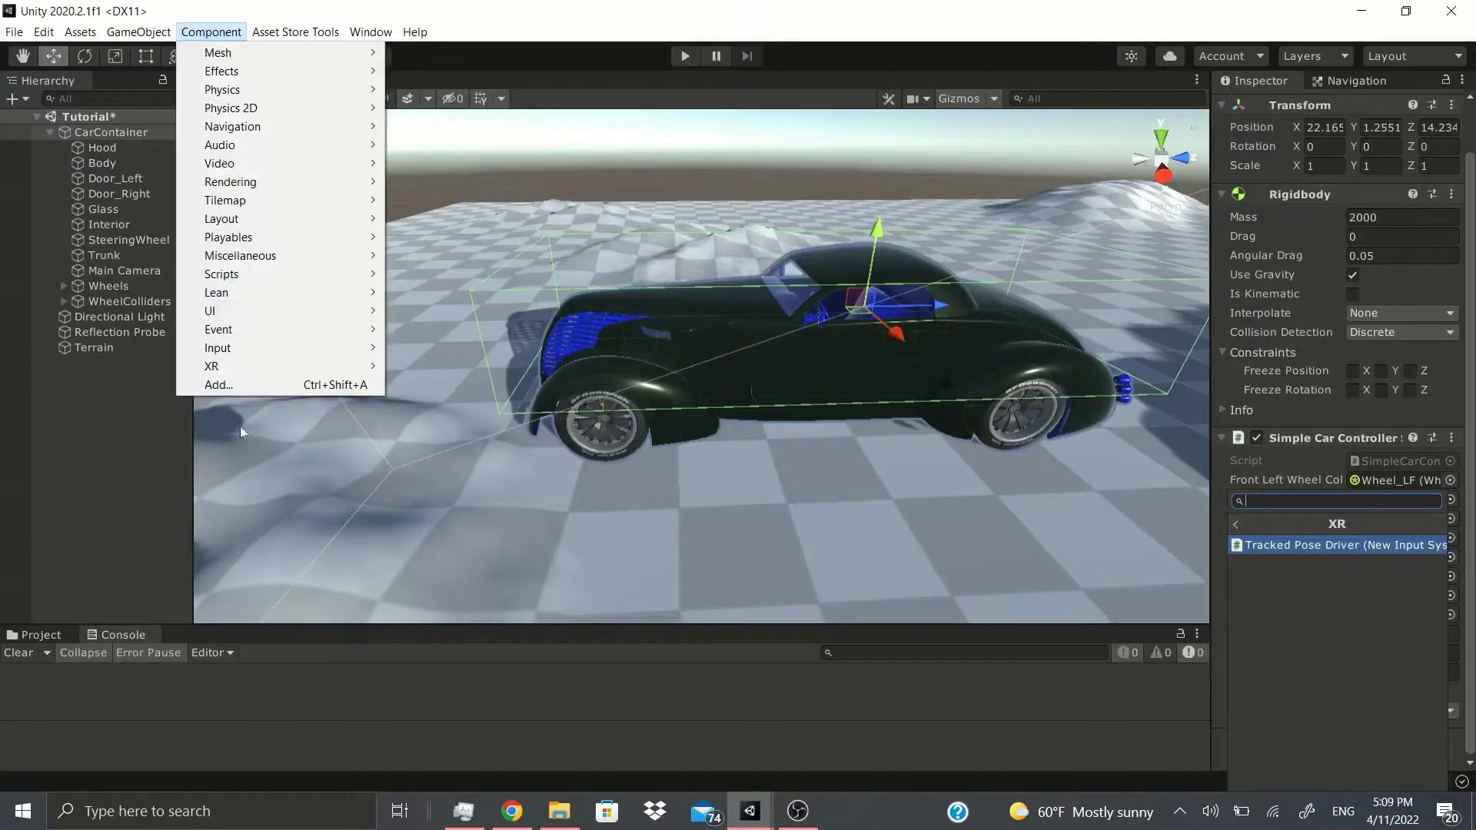
mouse_move(260, 368)
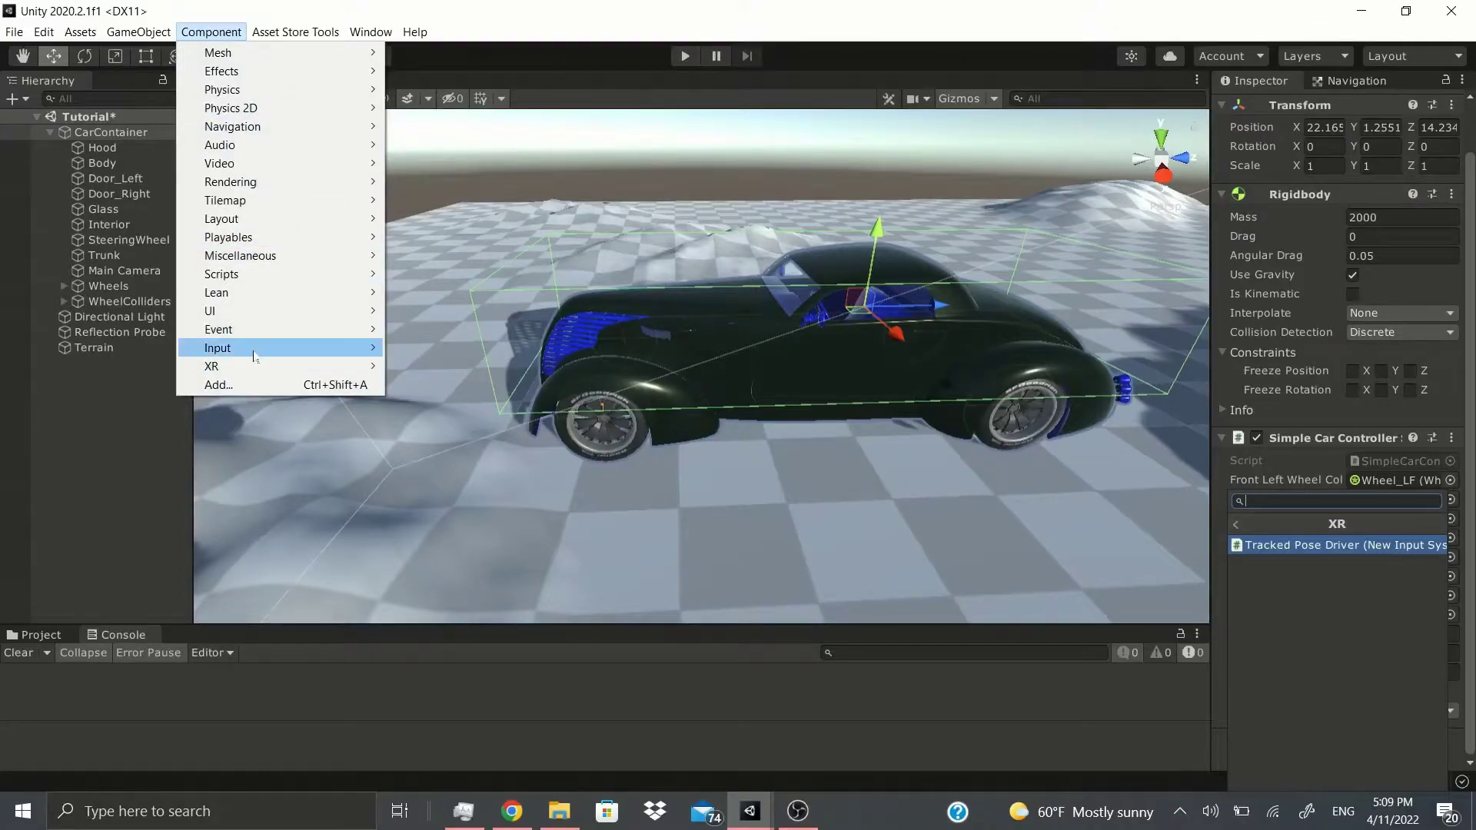
Collapse CarContainer in the hierarchy and review the Asset Store Tools commands, from Package Upload to Package Validator.
mouse_move(293, 38)
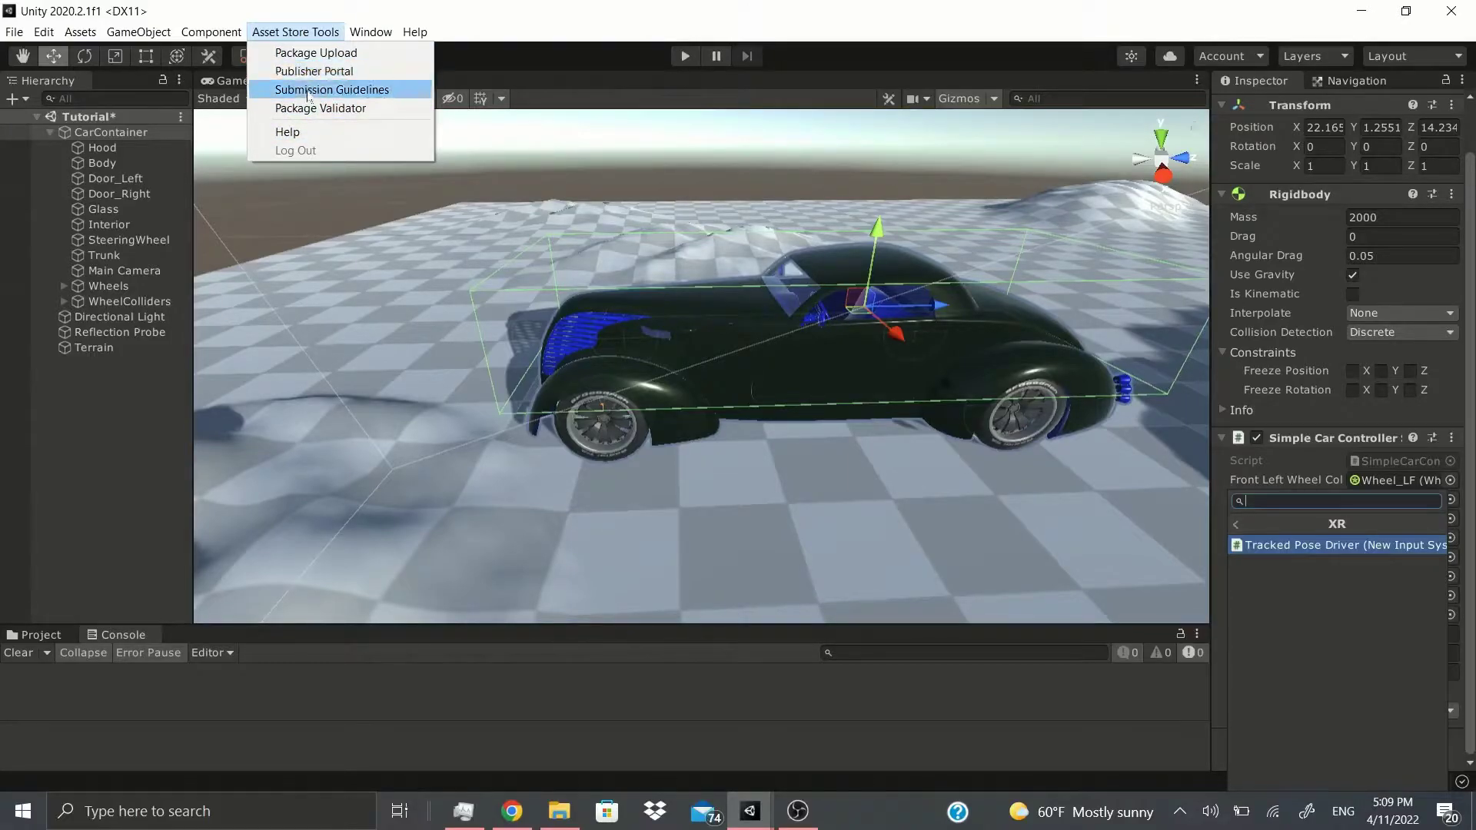
left_click(49, 133)
left_click(296, 33)
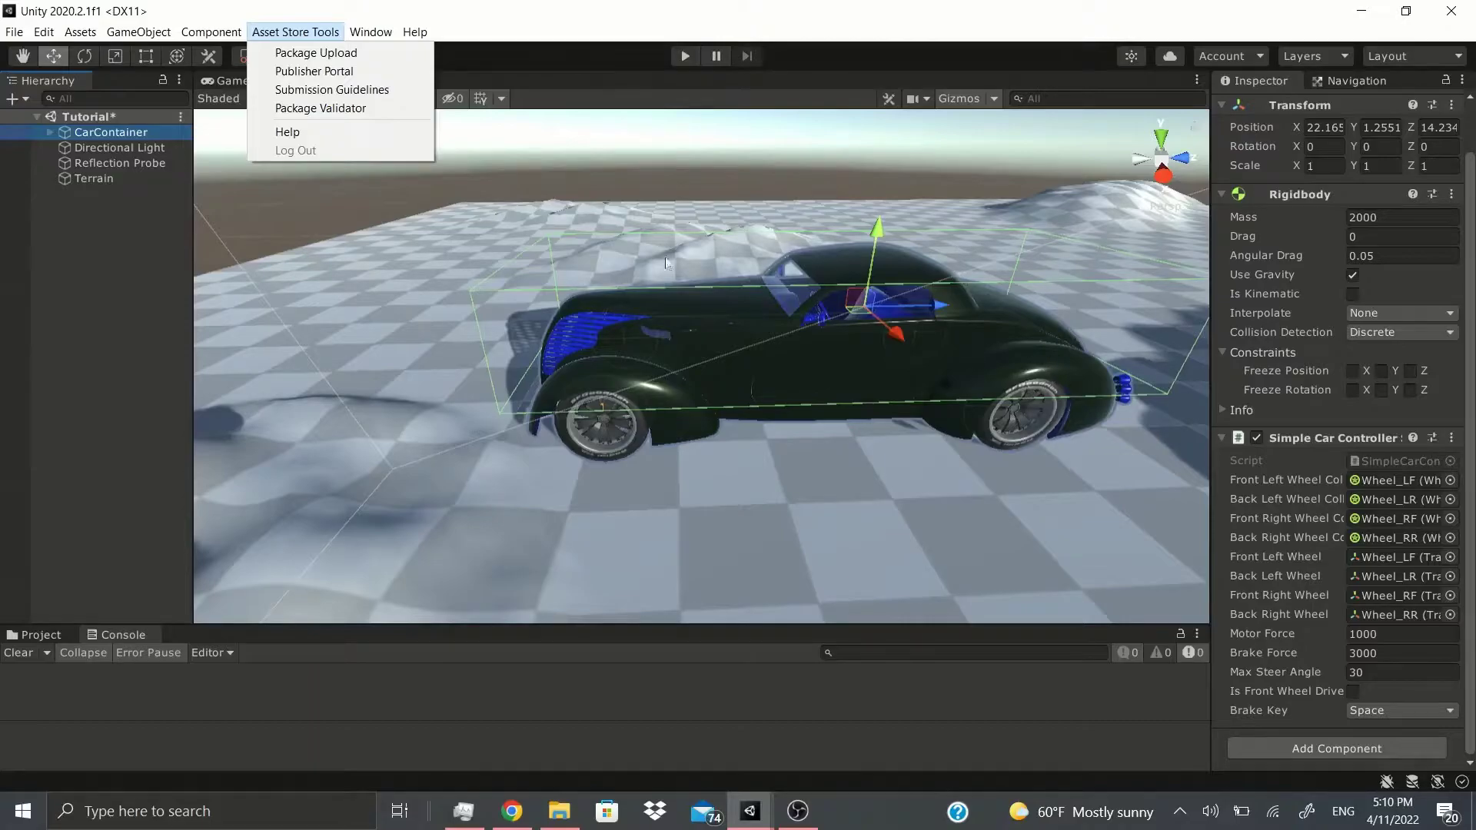
mouse_move(370, 31)
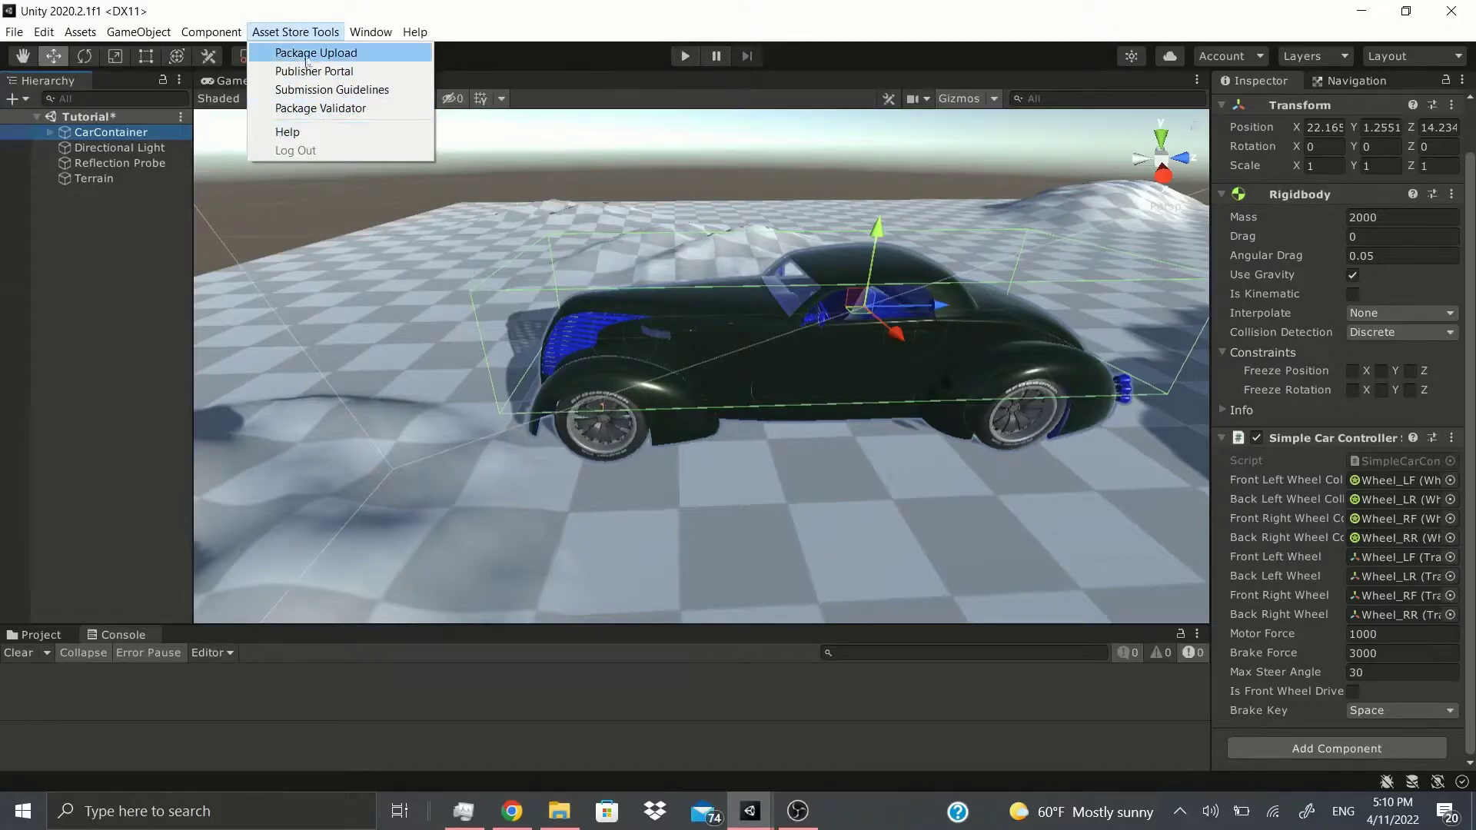
left_click(361, 32)
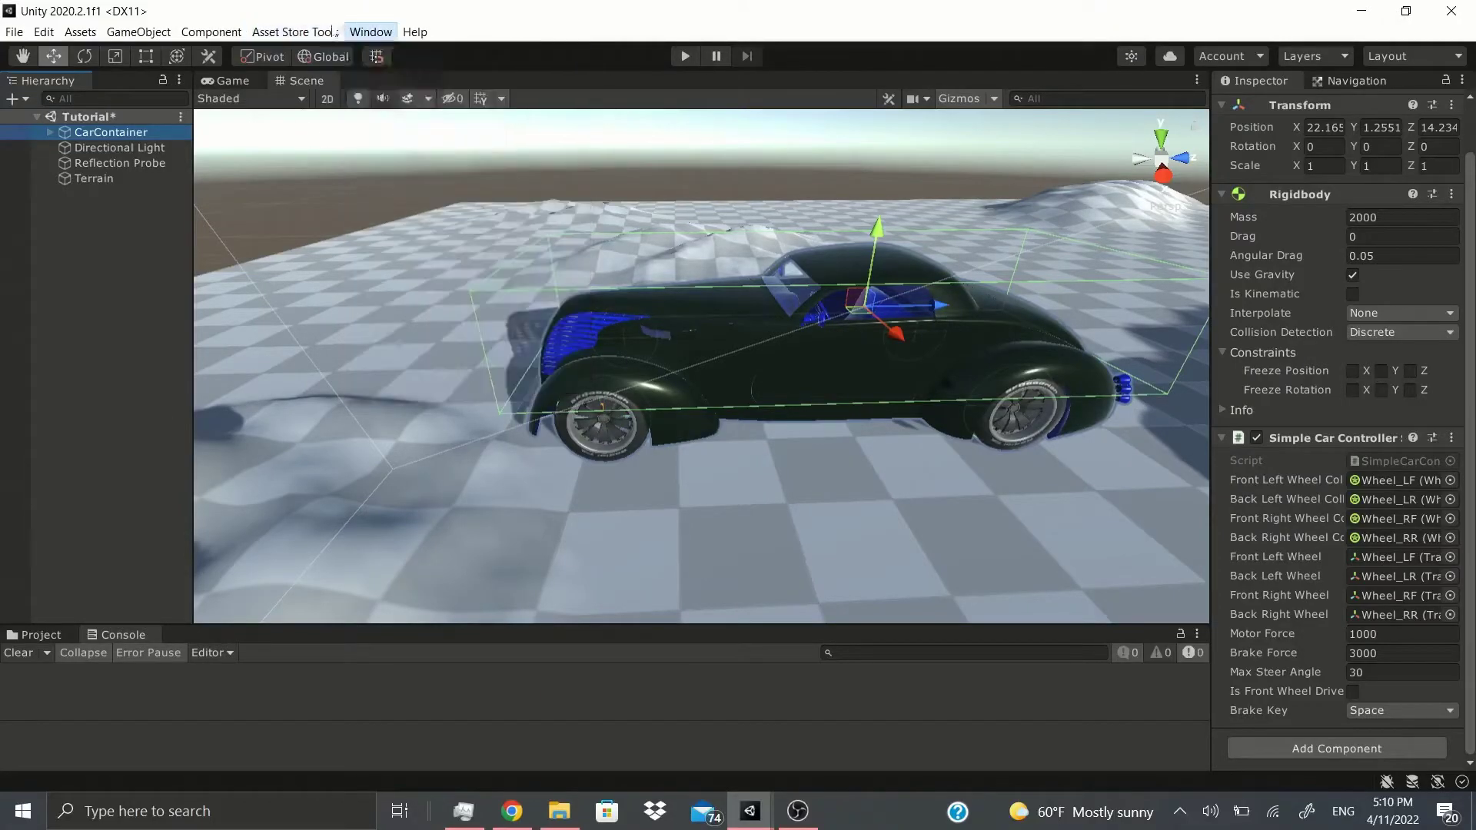
left_click(336, 32)
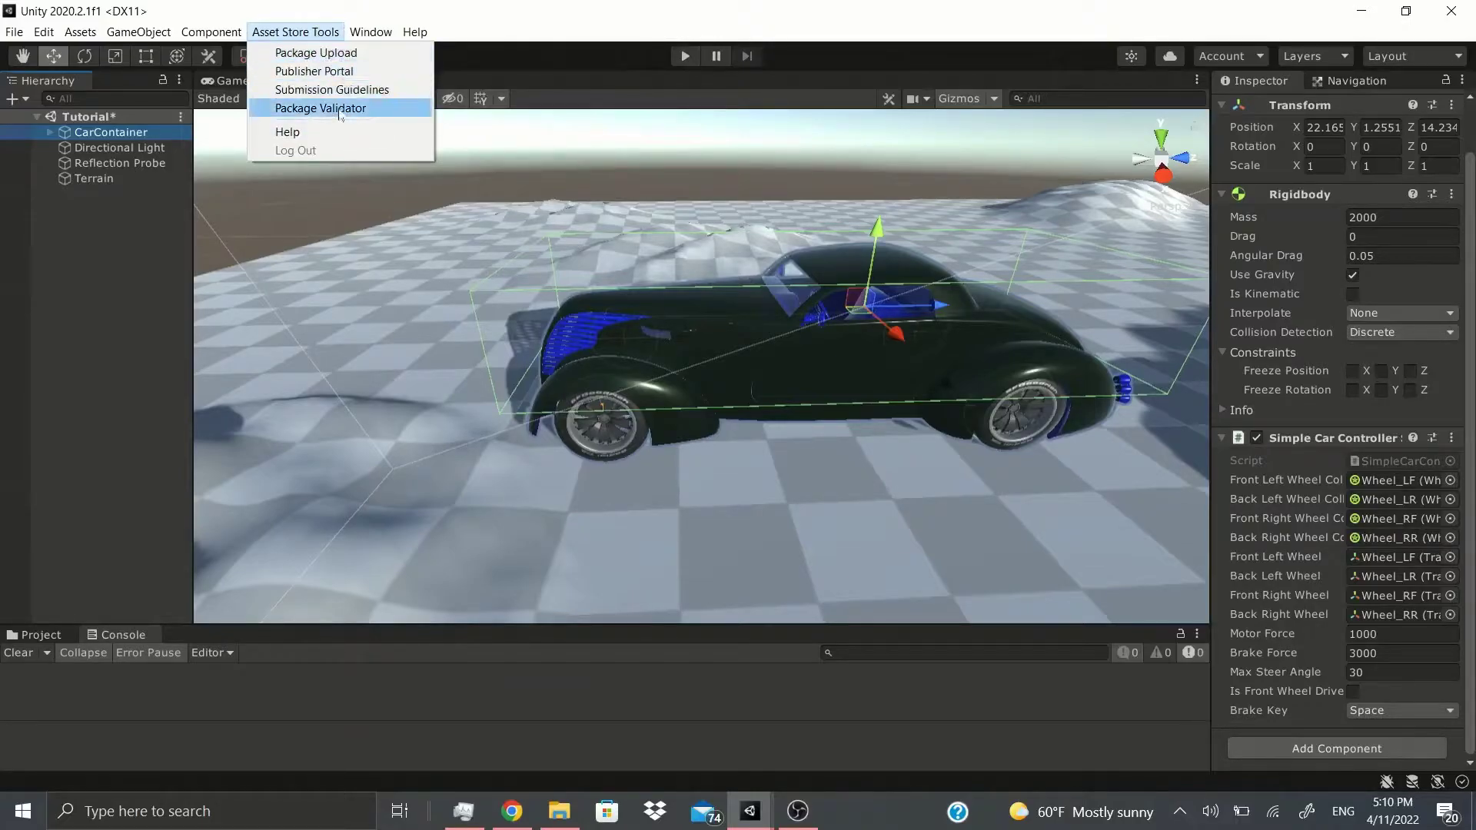
Show the project's Assets in a taller lower area and open the UI Toolkit Samples window.
mouse_move(358, 34)
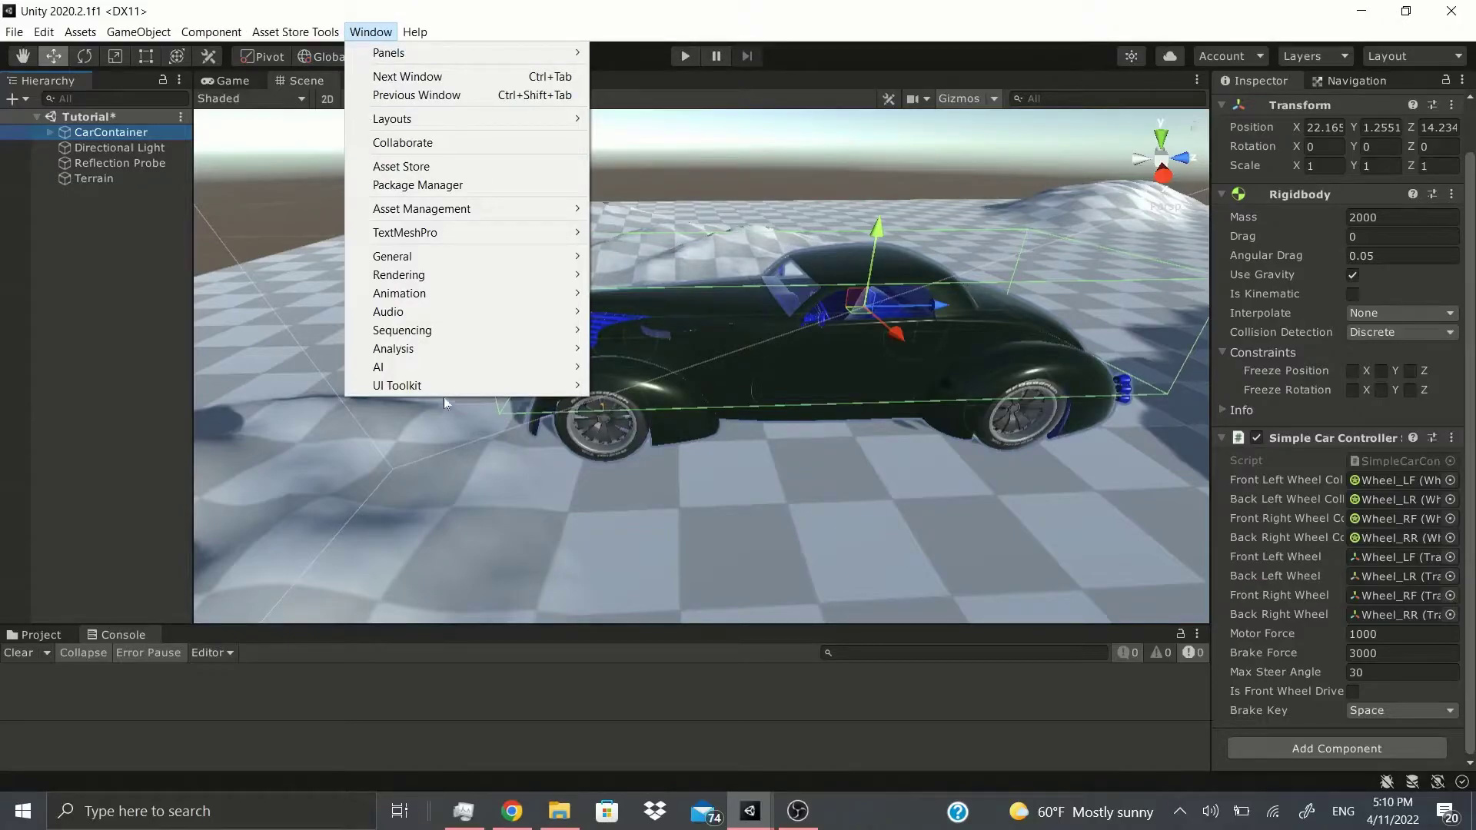
mouse_move(431, 390)
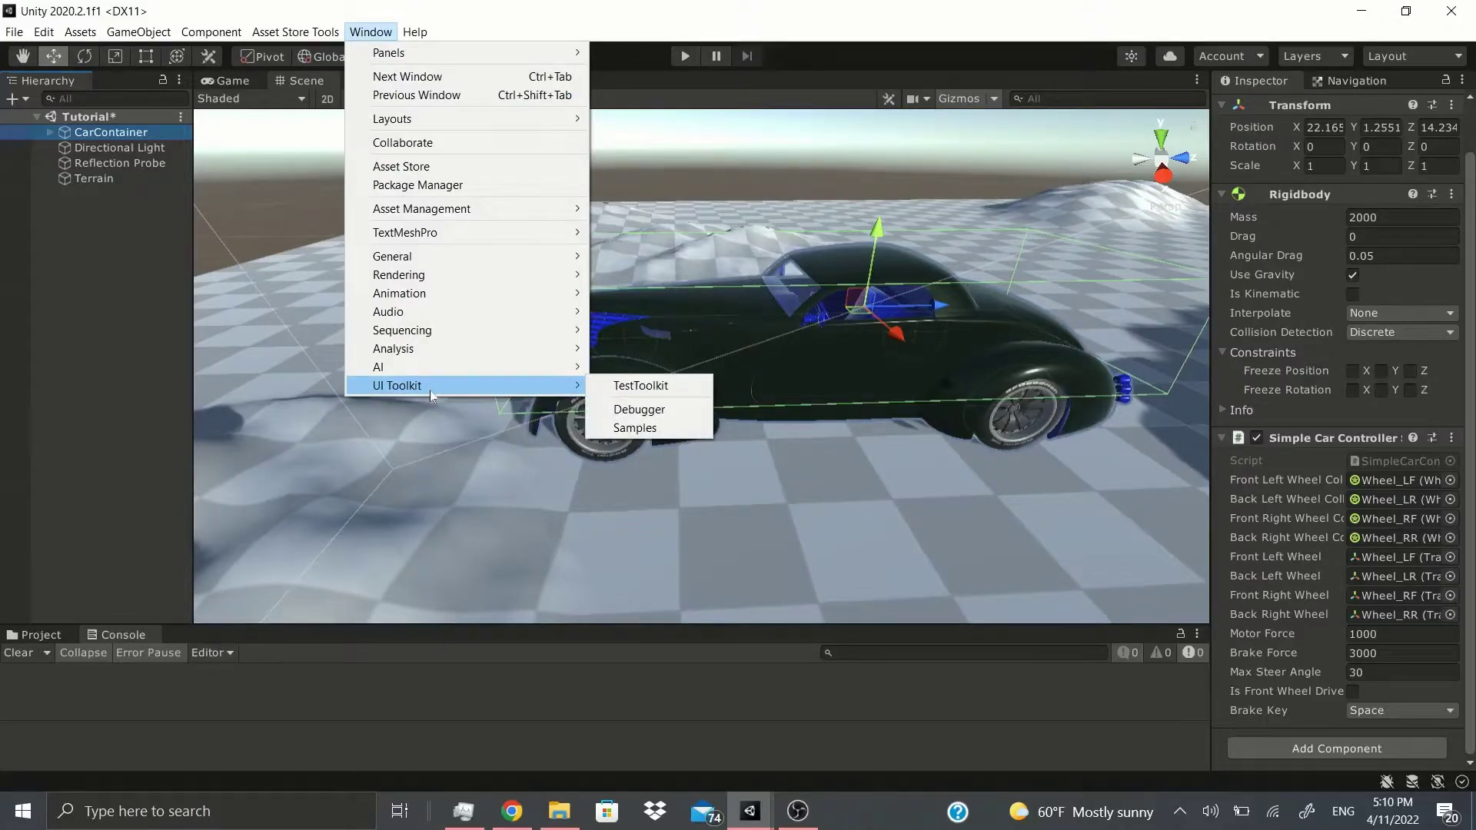
left_click(422, 632)
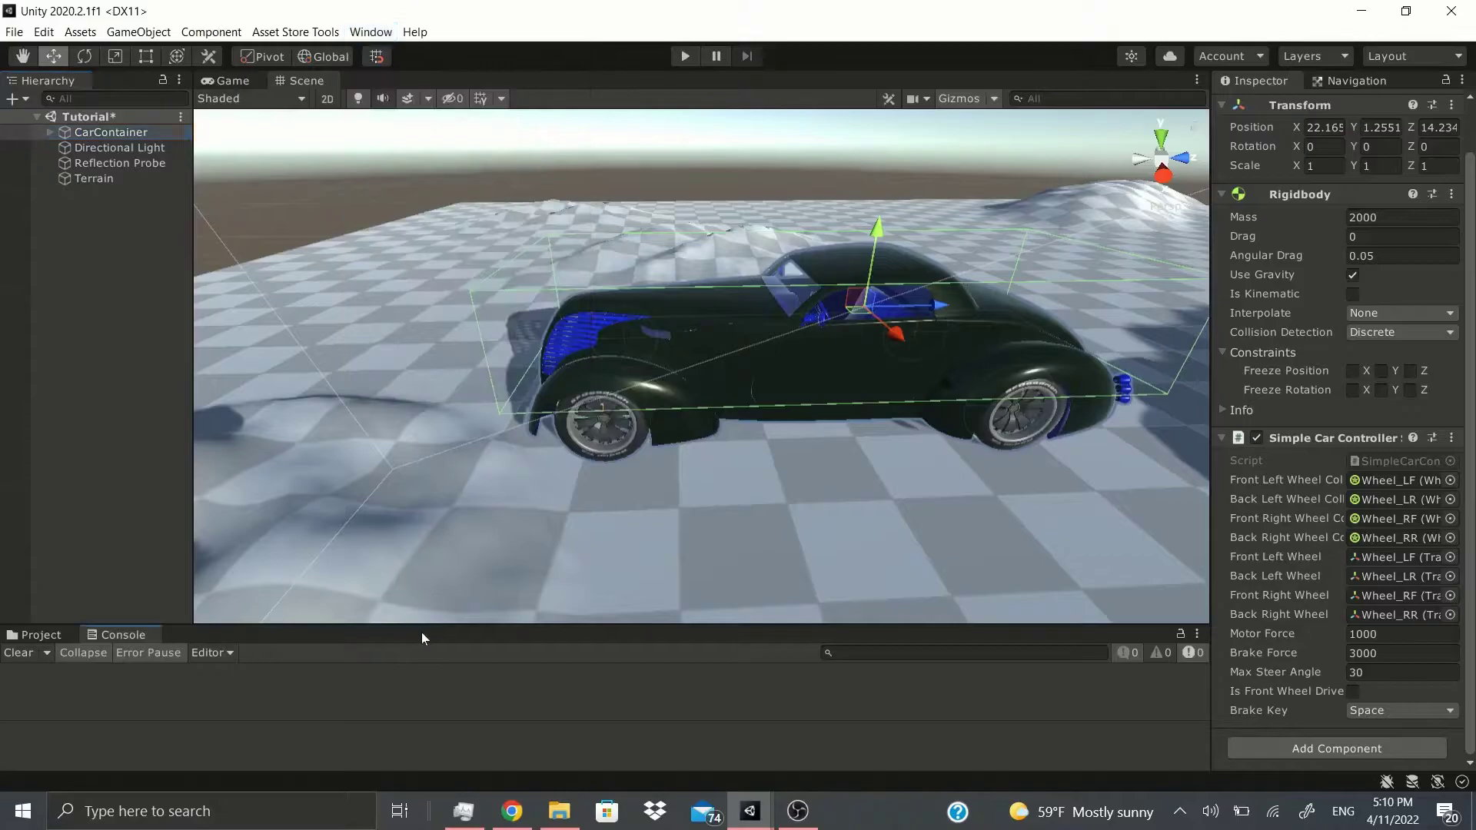
mouse_move(430, 389)
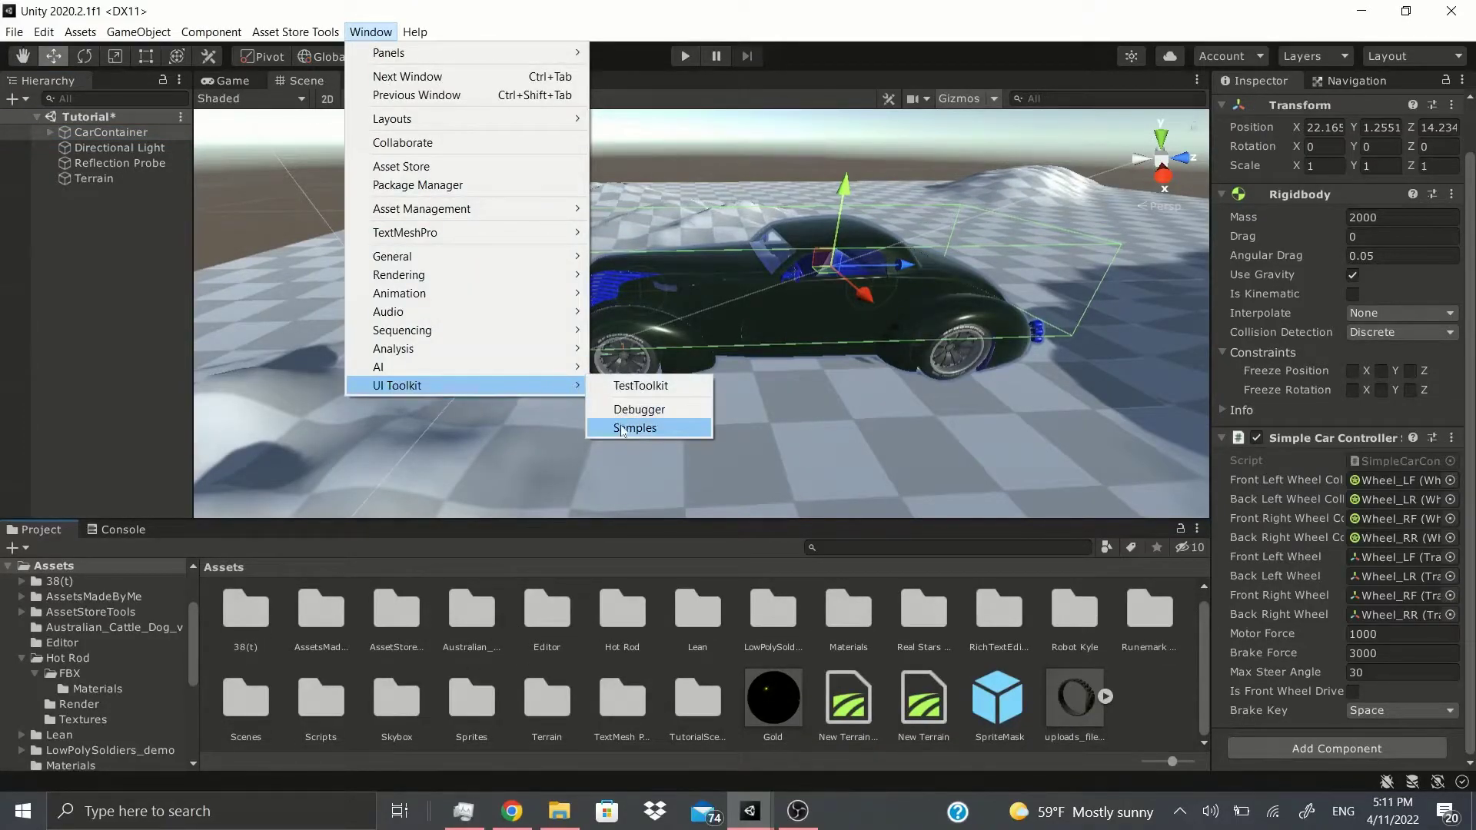
left_click(622, 430)
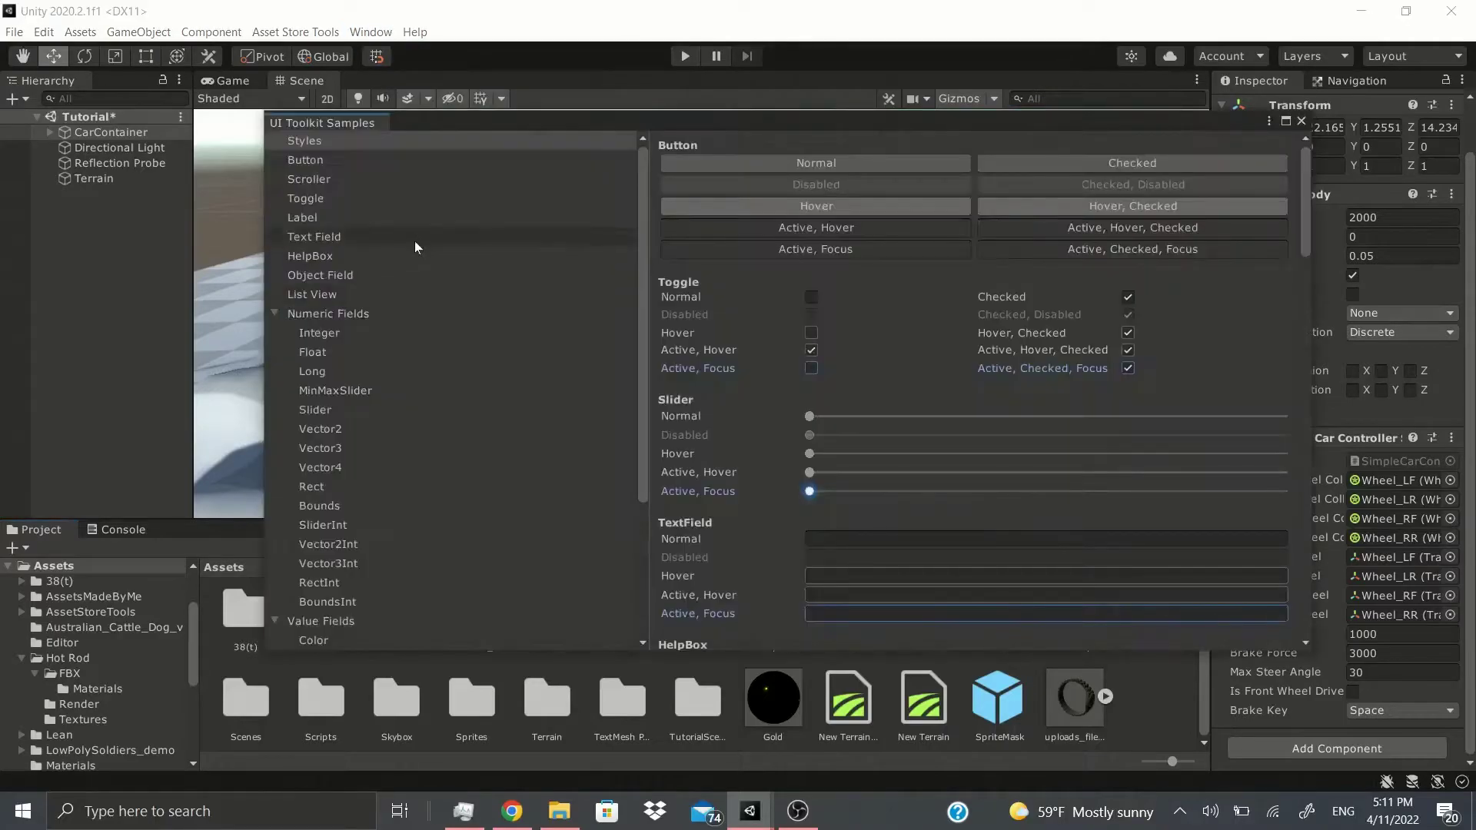
Examine the Styles sample's light and dark control states, from buttons, toggles and sliders to Vector3Field, RectField and Foldout.
scroll(869, 483, "down", 20)
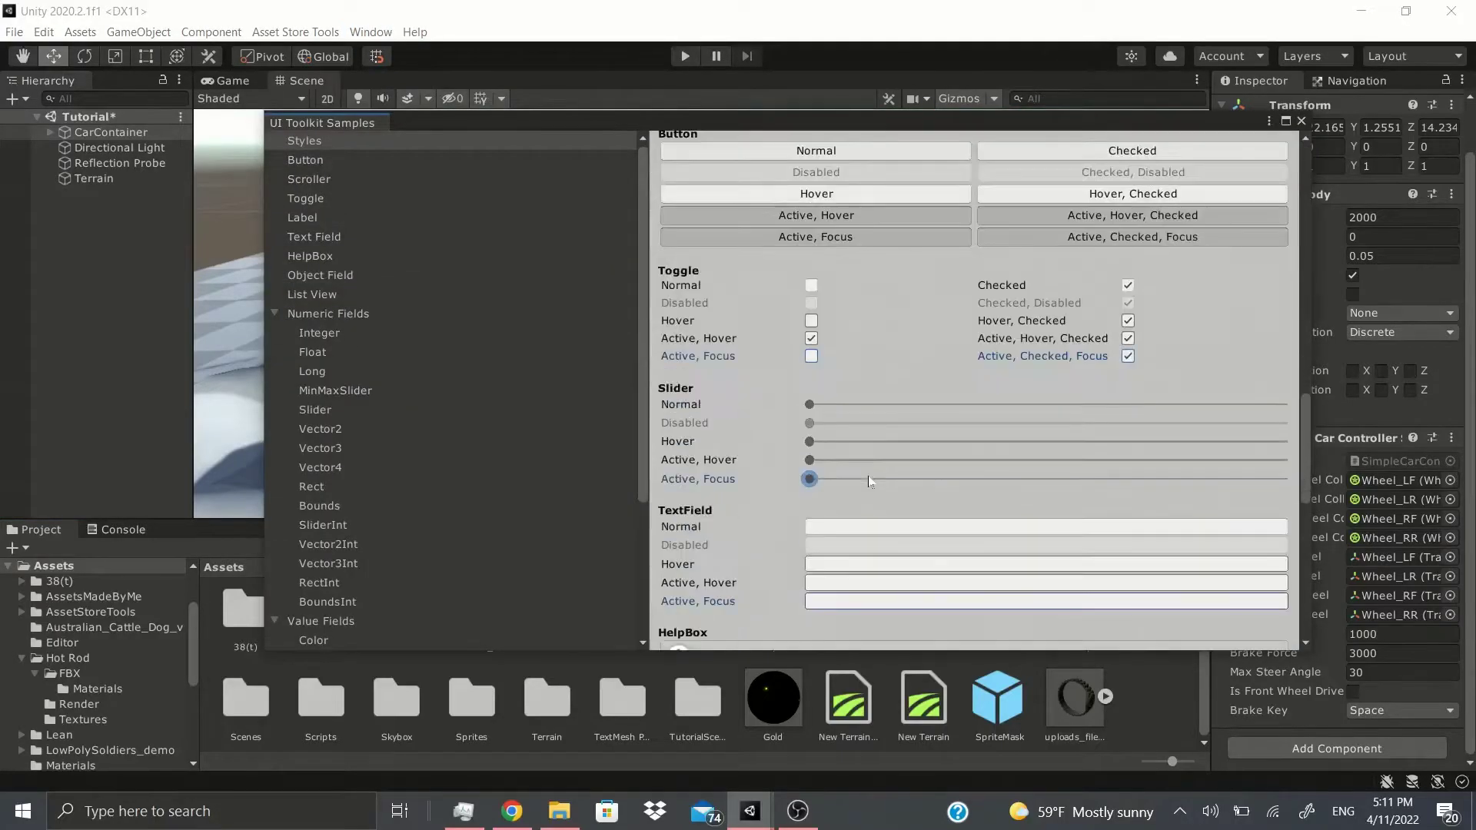
scroll(945, 472, "up", 1)
scroll(943, 473, "down", 5)
scroll(944, 478, "down", 6)
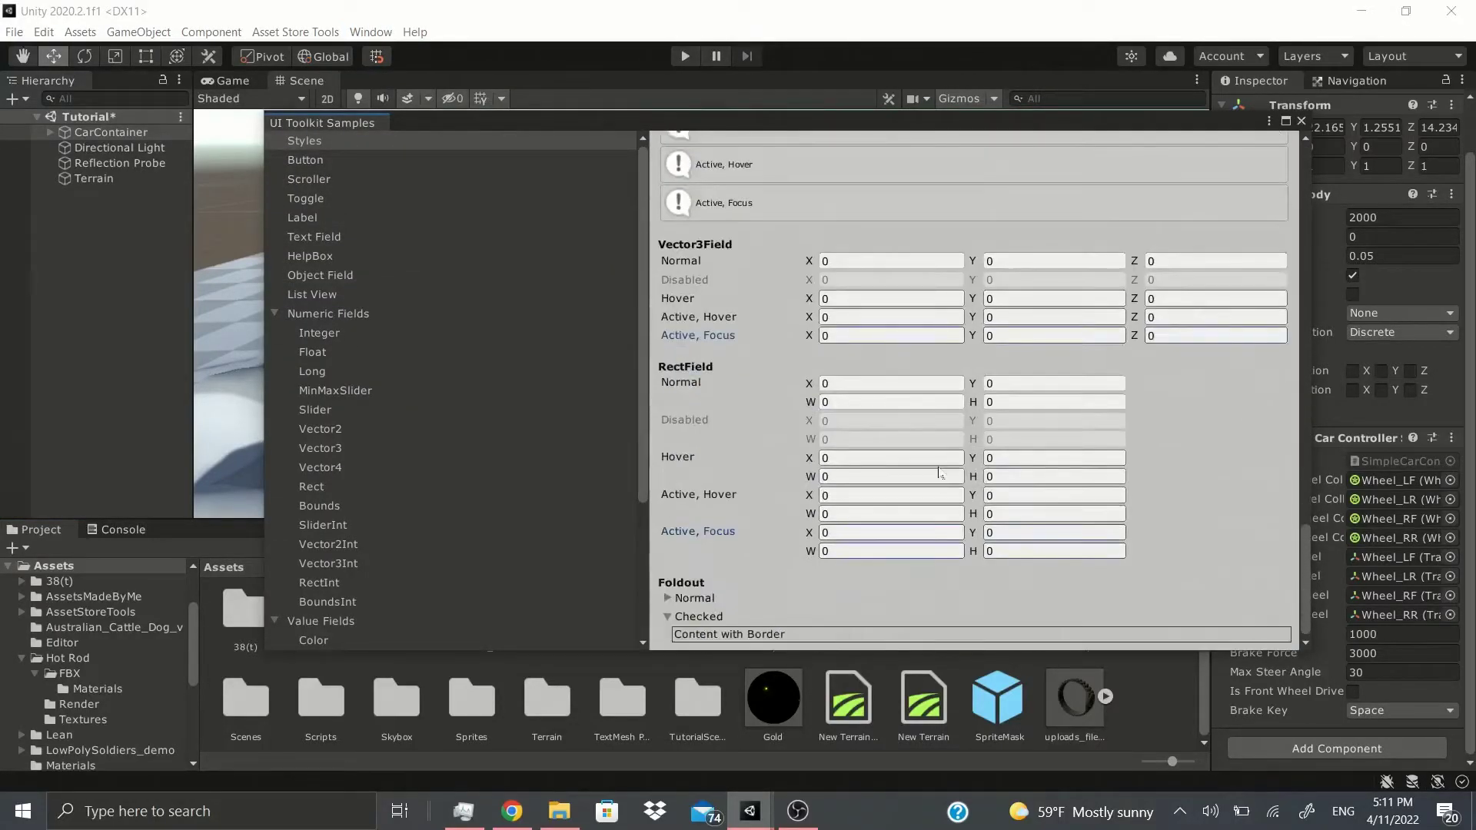
scroll(1090, 518, "up", 10)
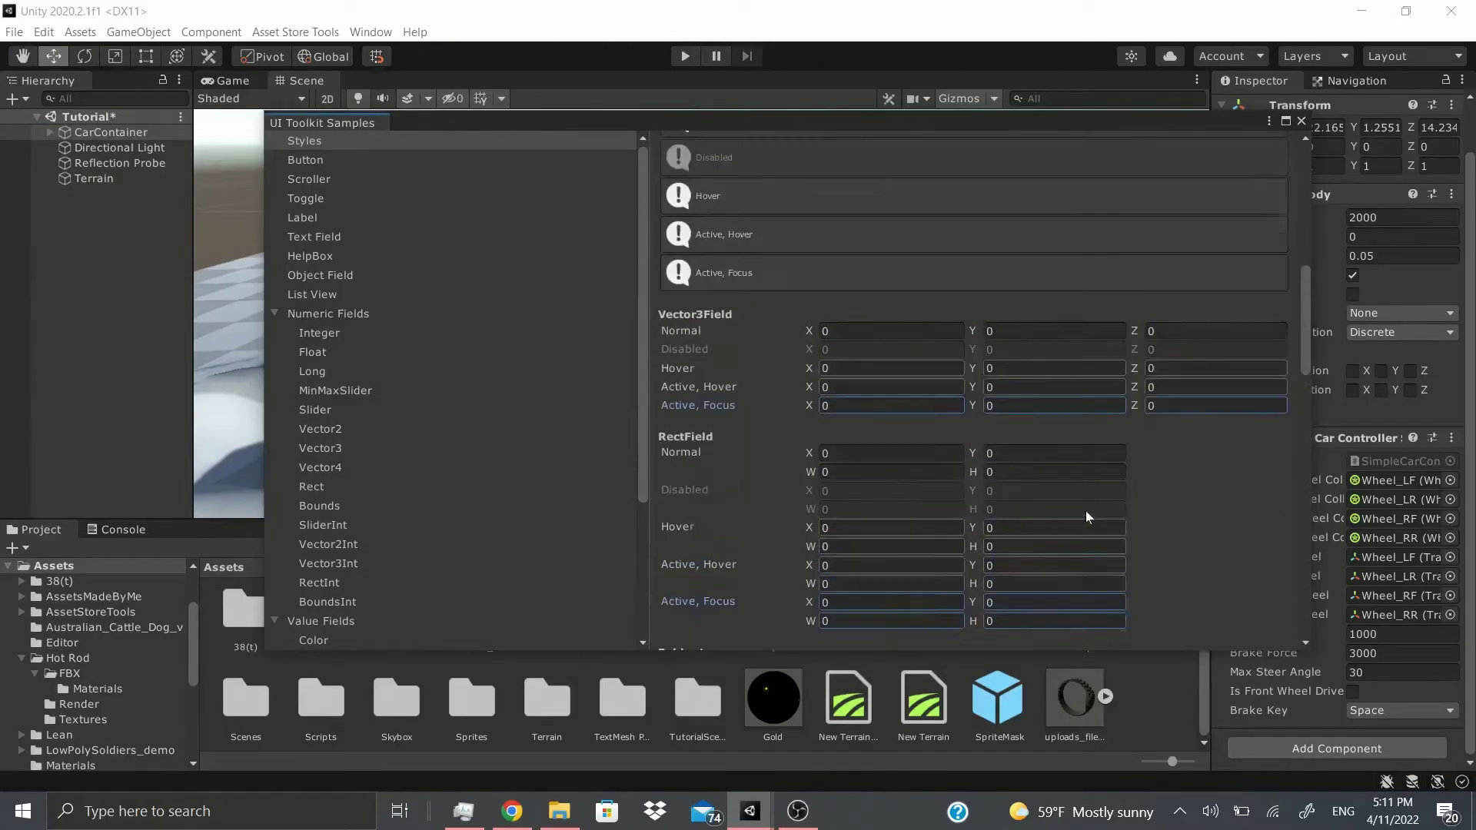
scroll(1156, 514, "down", 8)
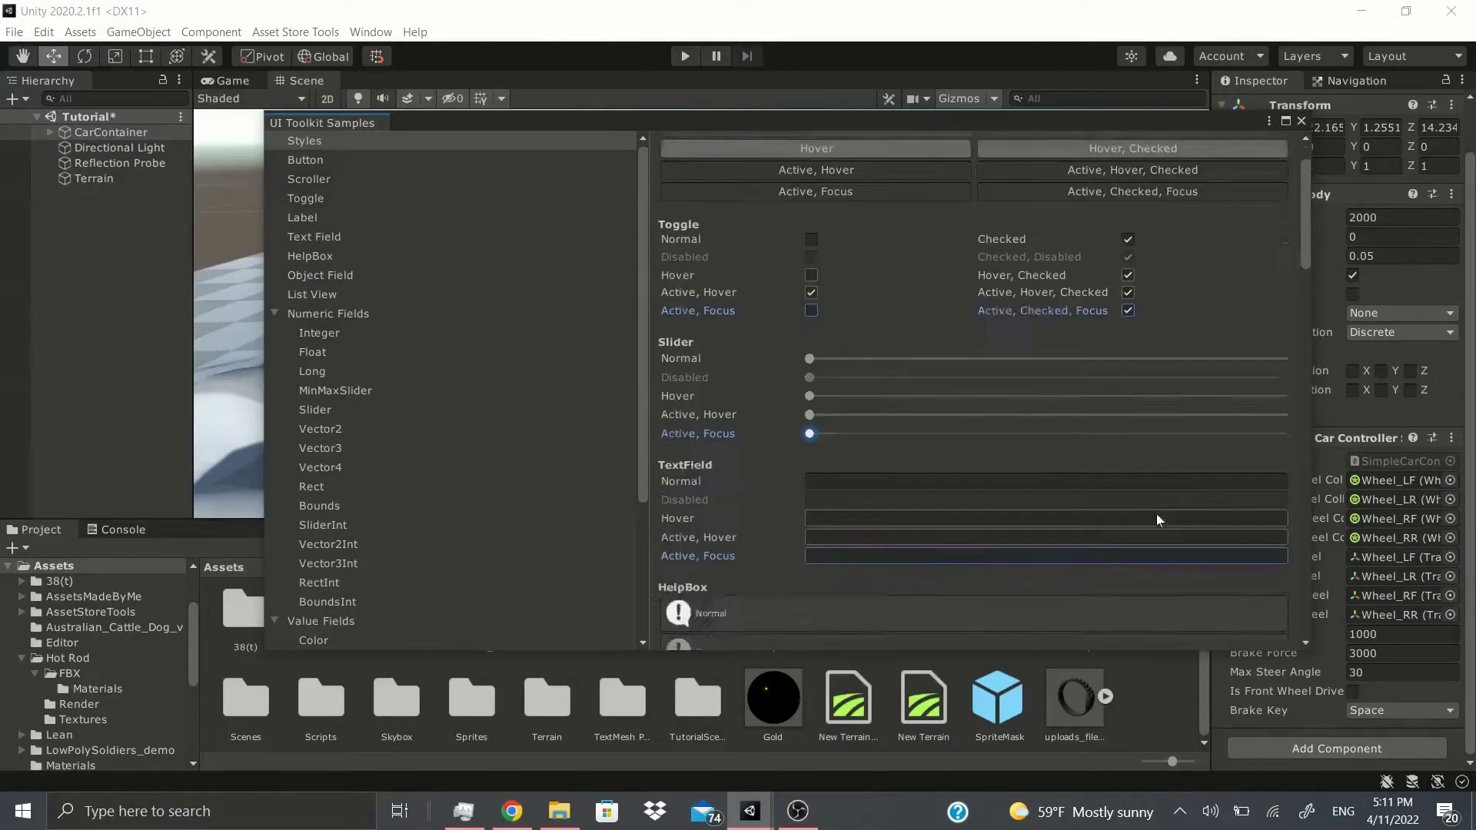
scroll(797, 467, "up", 8)
scroll(755, 404, "down", 8)
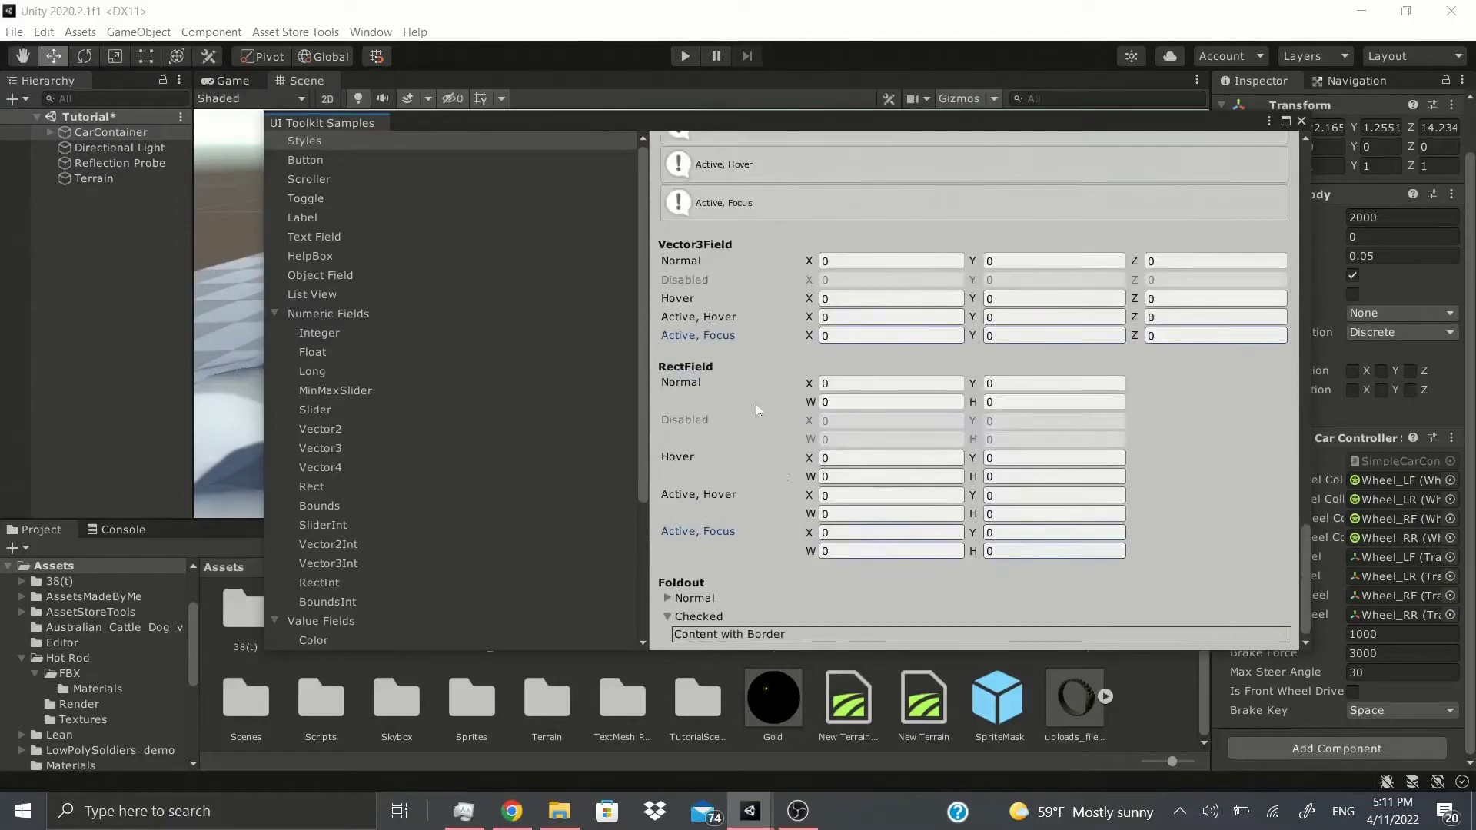
scroll(823, 209, "up", 8)
Open the Button sample and select all of its C# code.
left_click(300, 157)
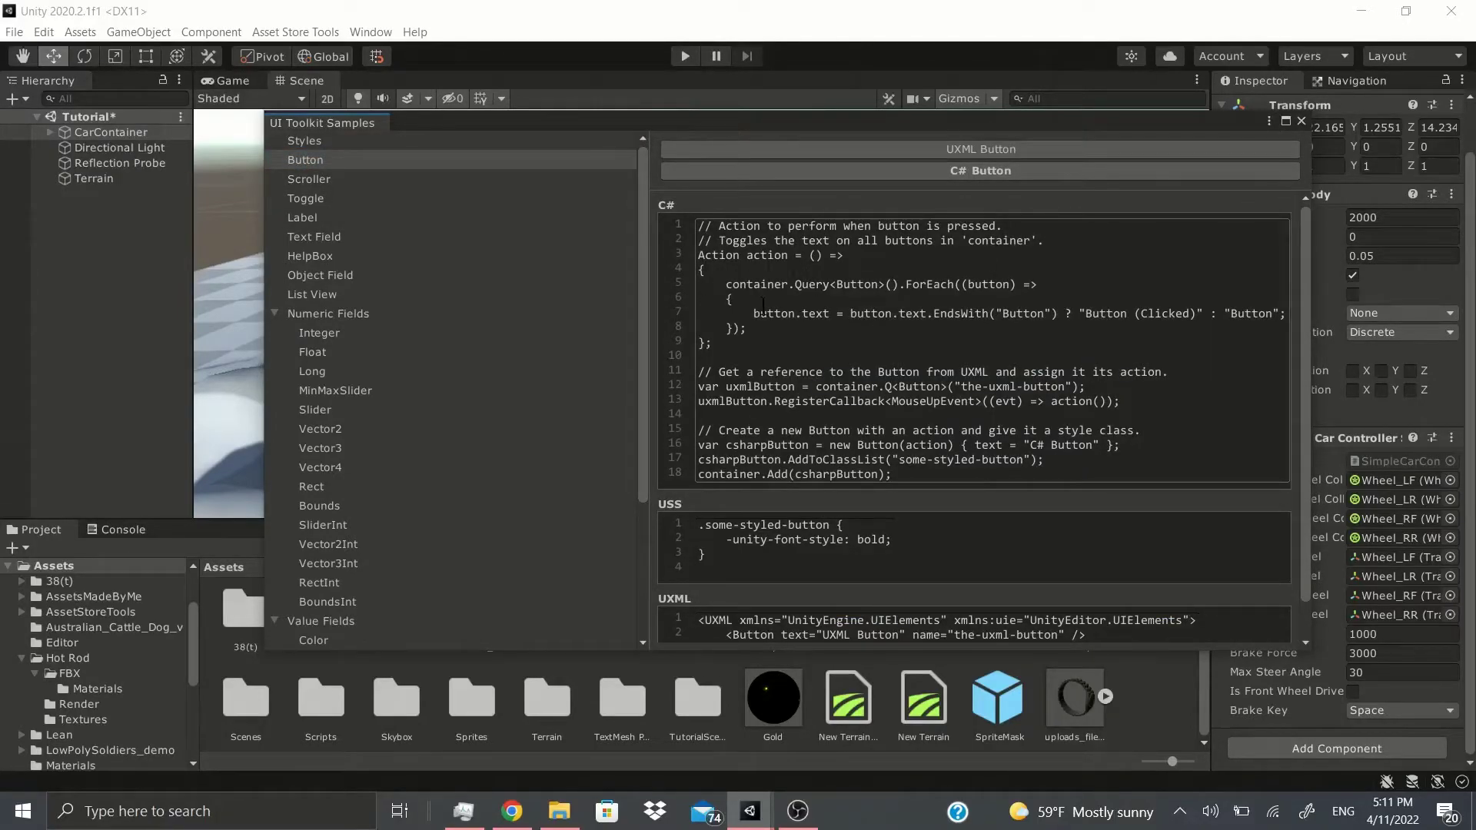
left_click(698, 224)
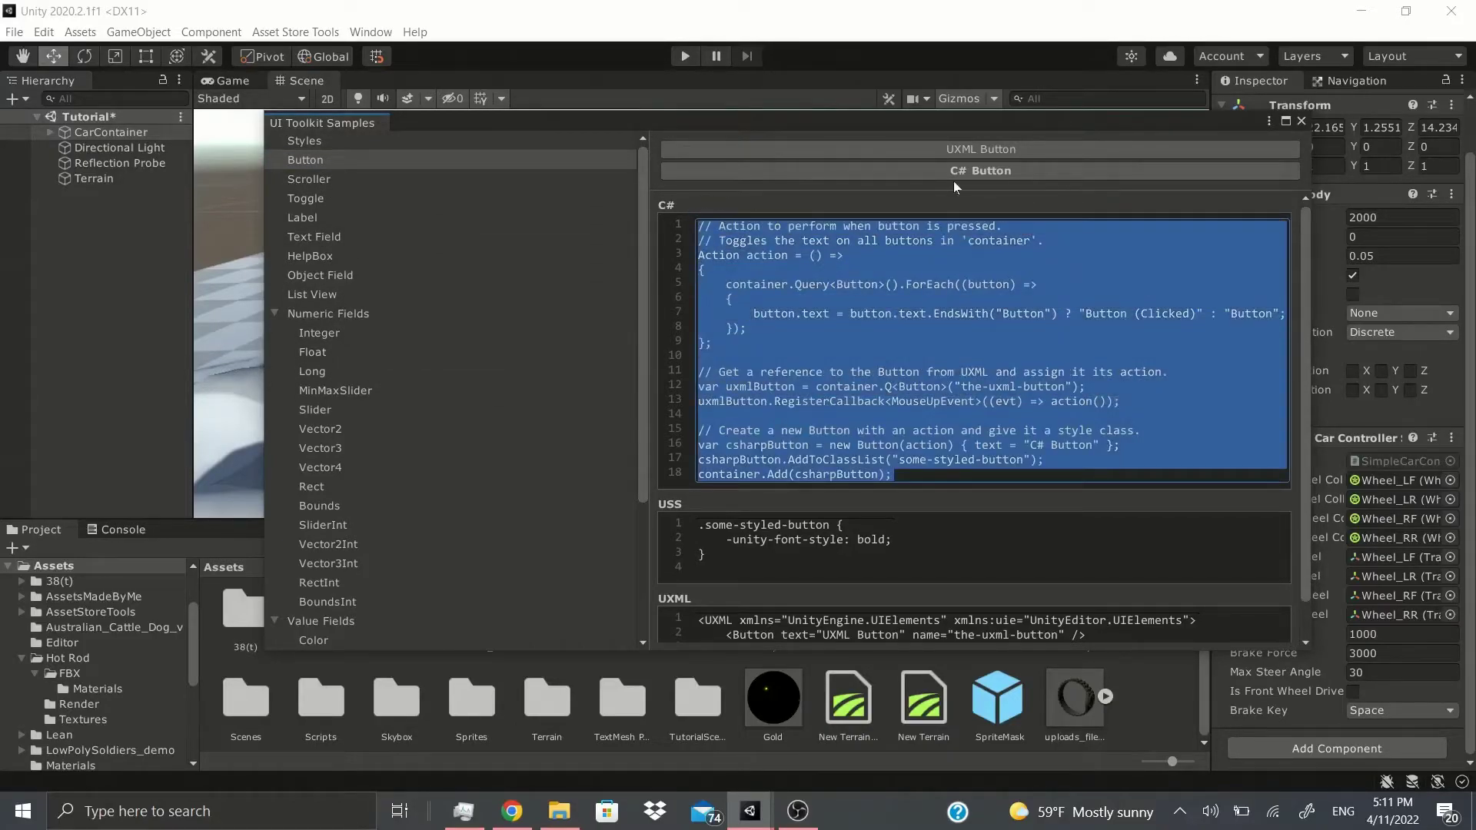
Try out the Button sample's UXML and C# buttons, toggling their text several times.
left_click(955, 150)
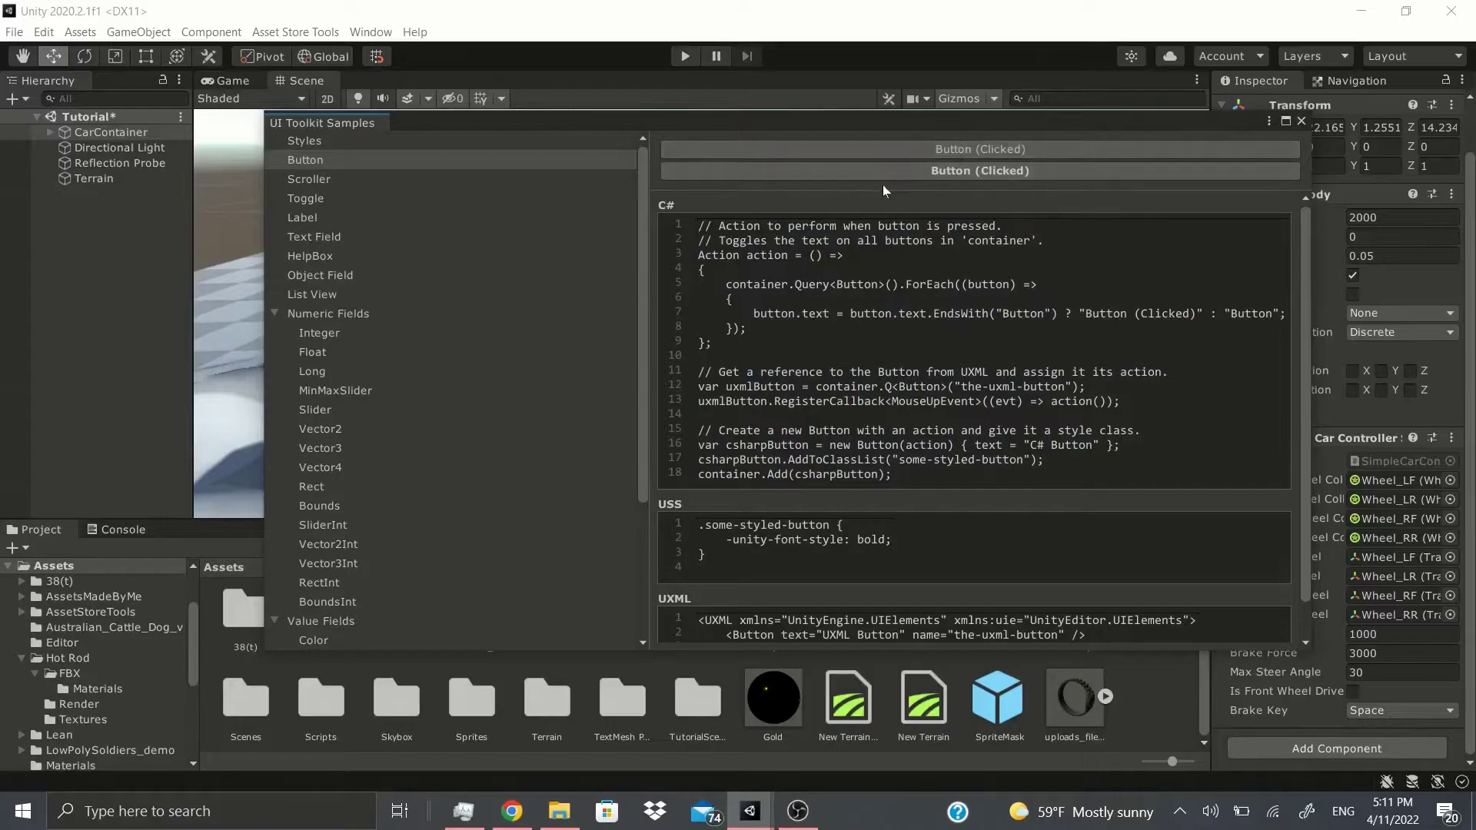
left_click(935, 149)
left_click(962, 172)
left_click(958, 152)
Select the Button sample's USS, UXML and C# code blocks one after another.
scroll(845, 345, "down", 1)
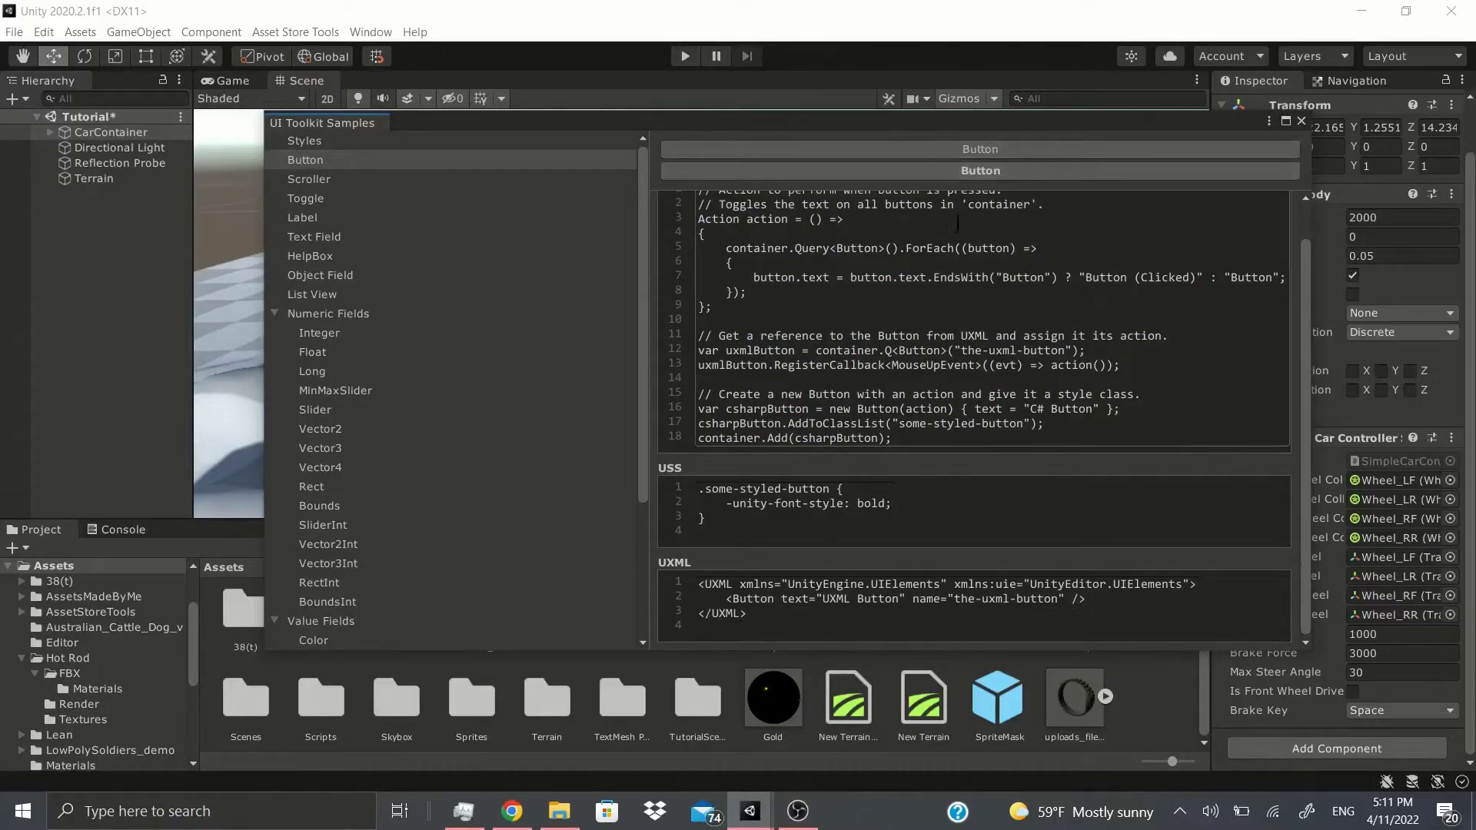
left_click(696, 513)
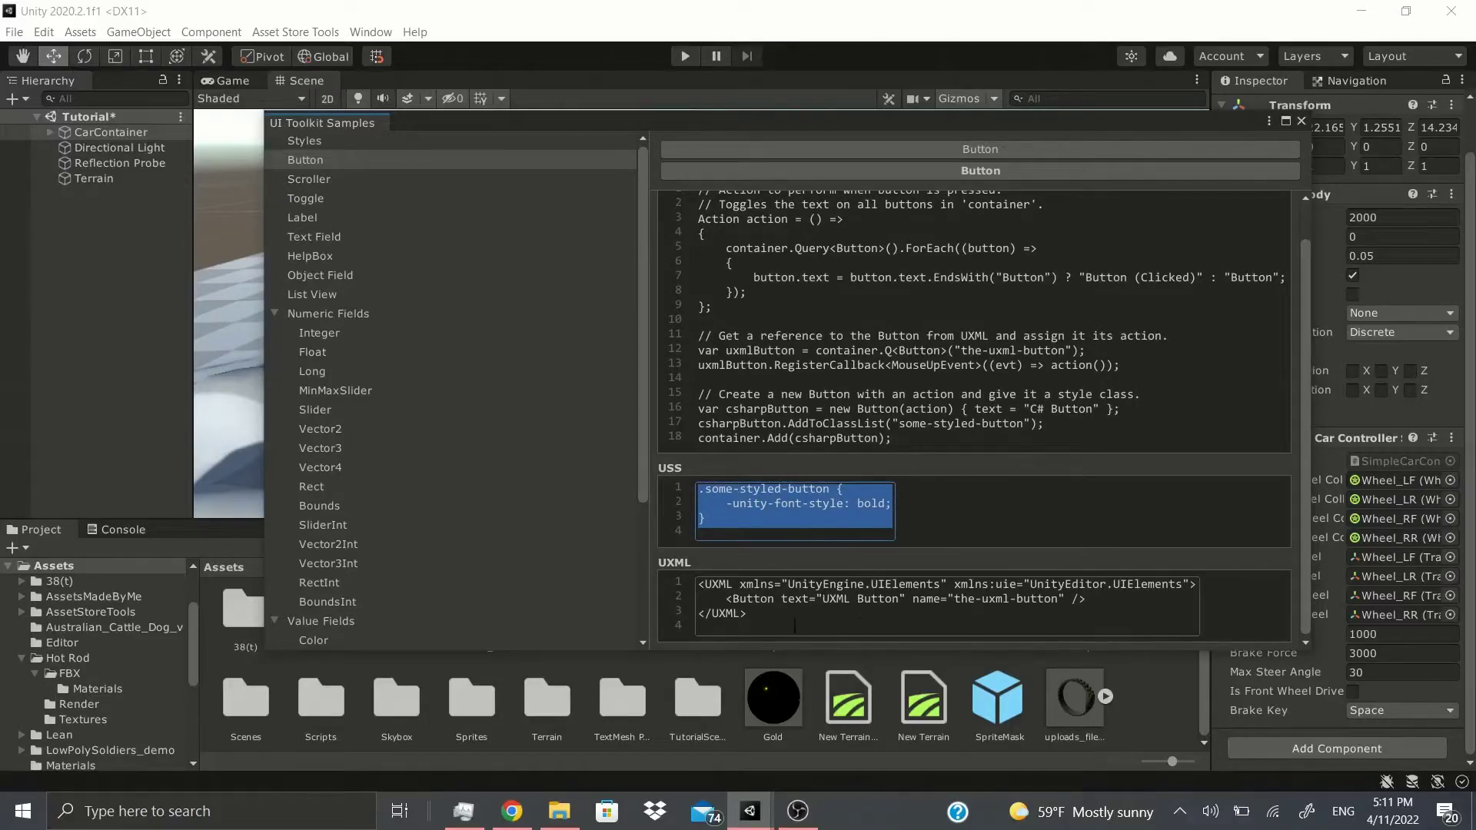
left_click(701, 608)
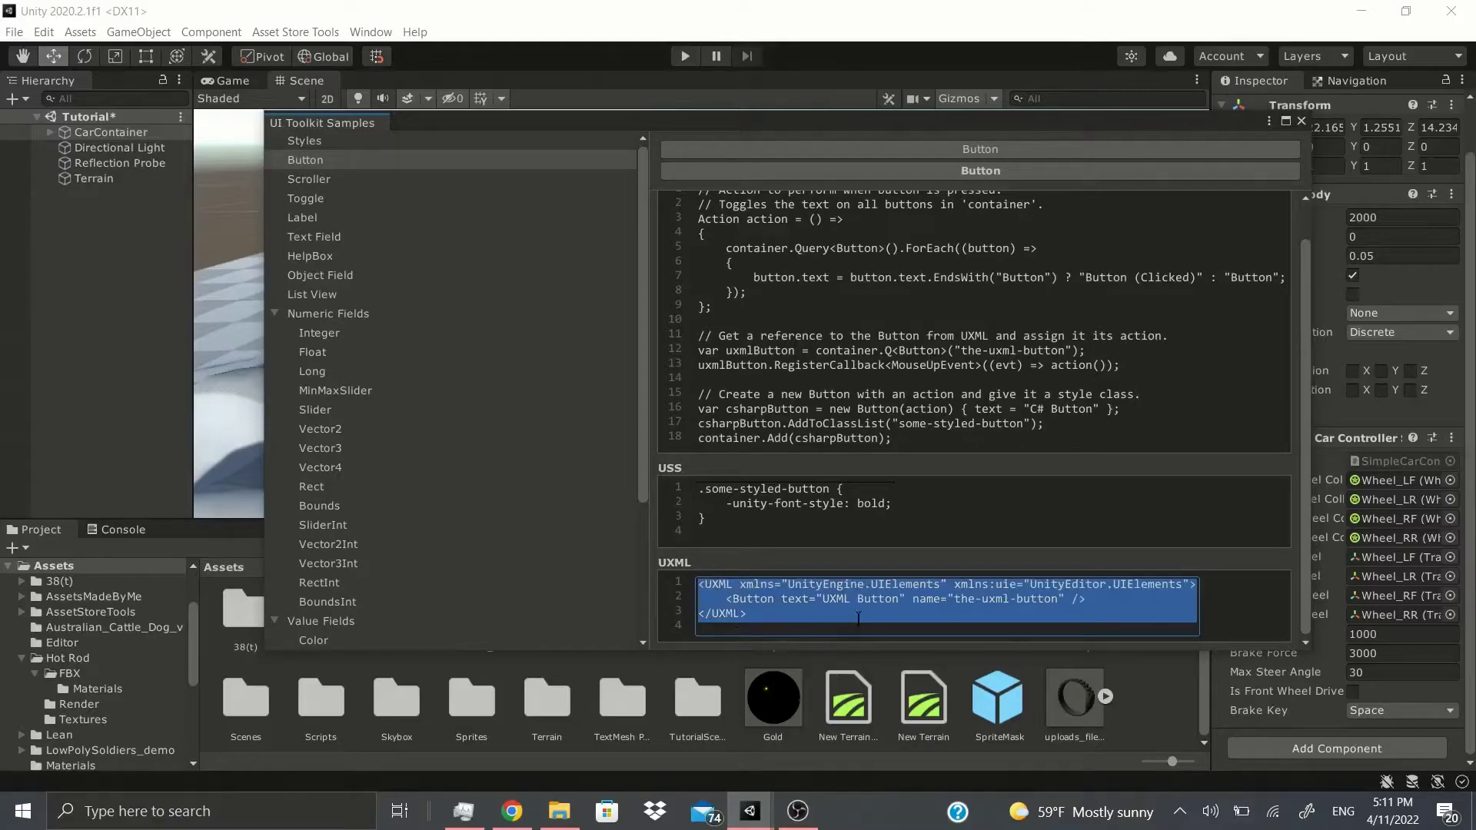
scroll(871, 617, "up", 1)
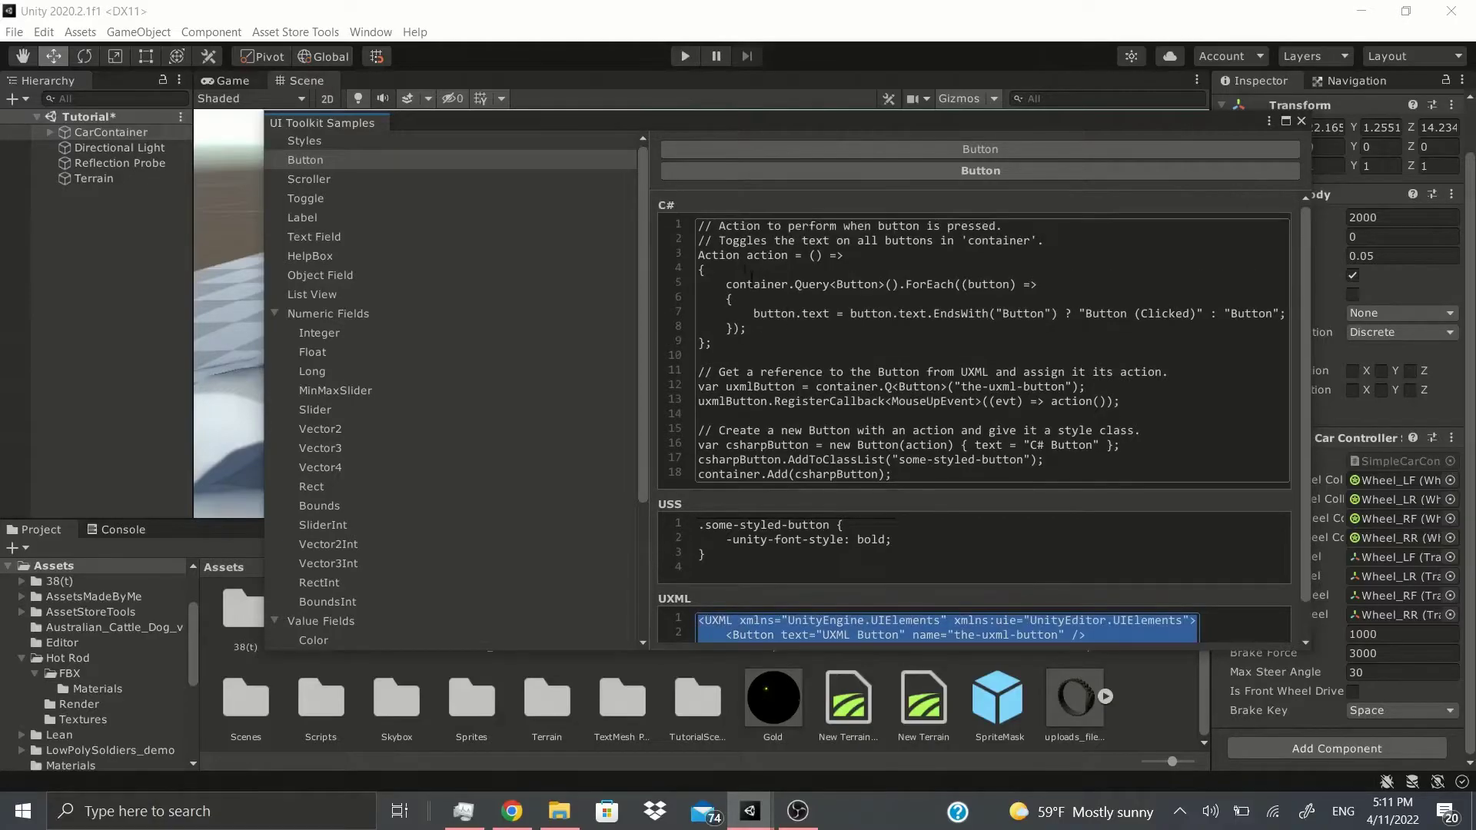
left_click(706, 223)
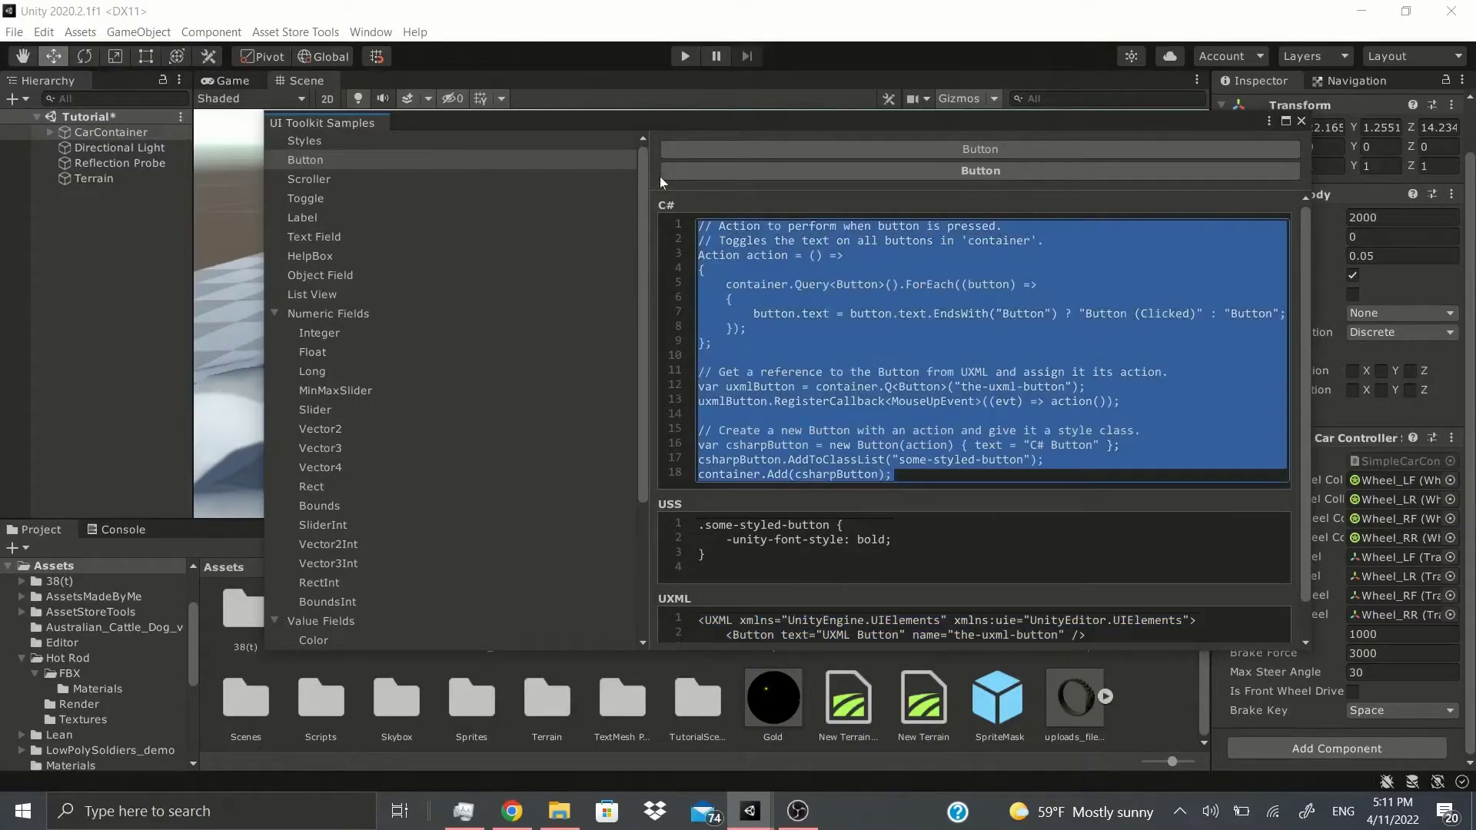
Open the Label sample and select its UXML code.
left_click(300, 218)
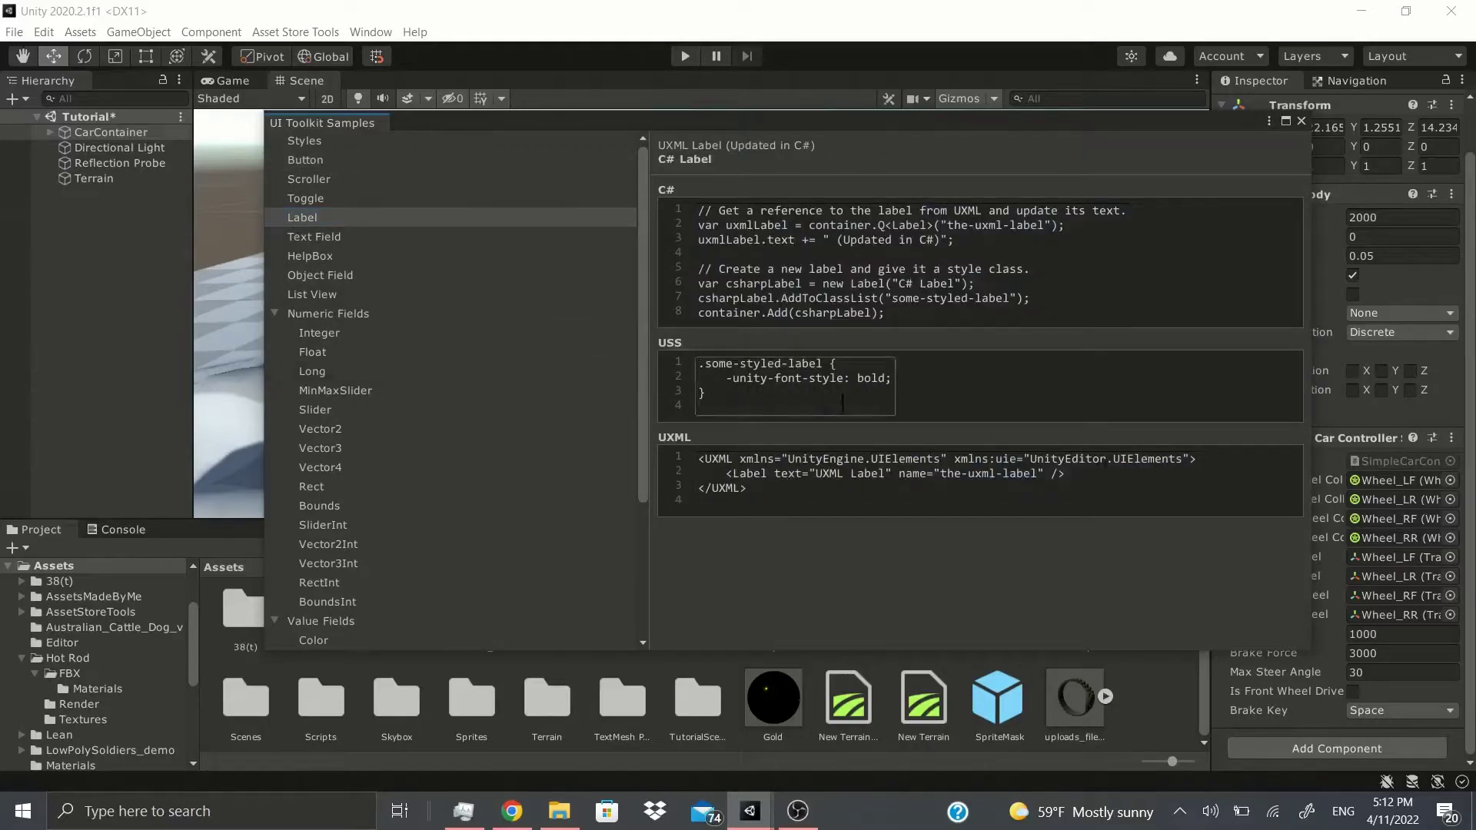
left_click_drag(709, 220, 667, 177)
left_click_drag(727, 480, 644, 399)
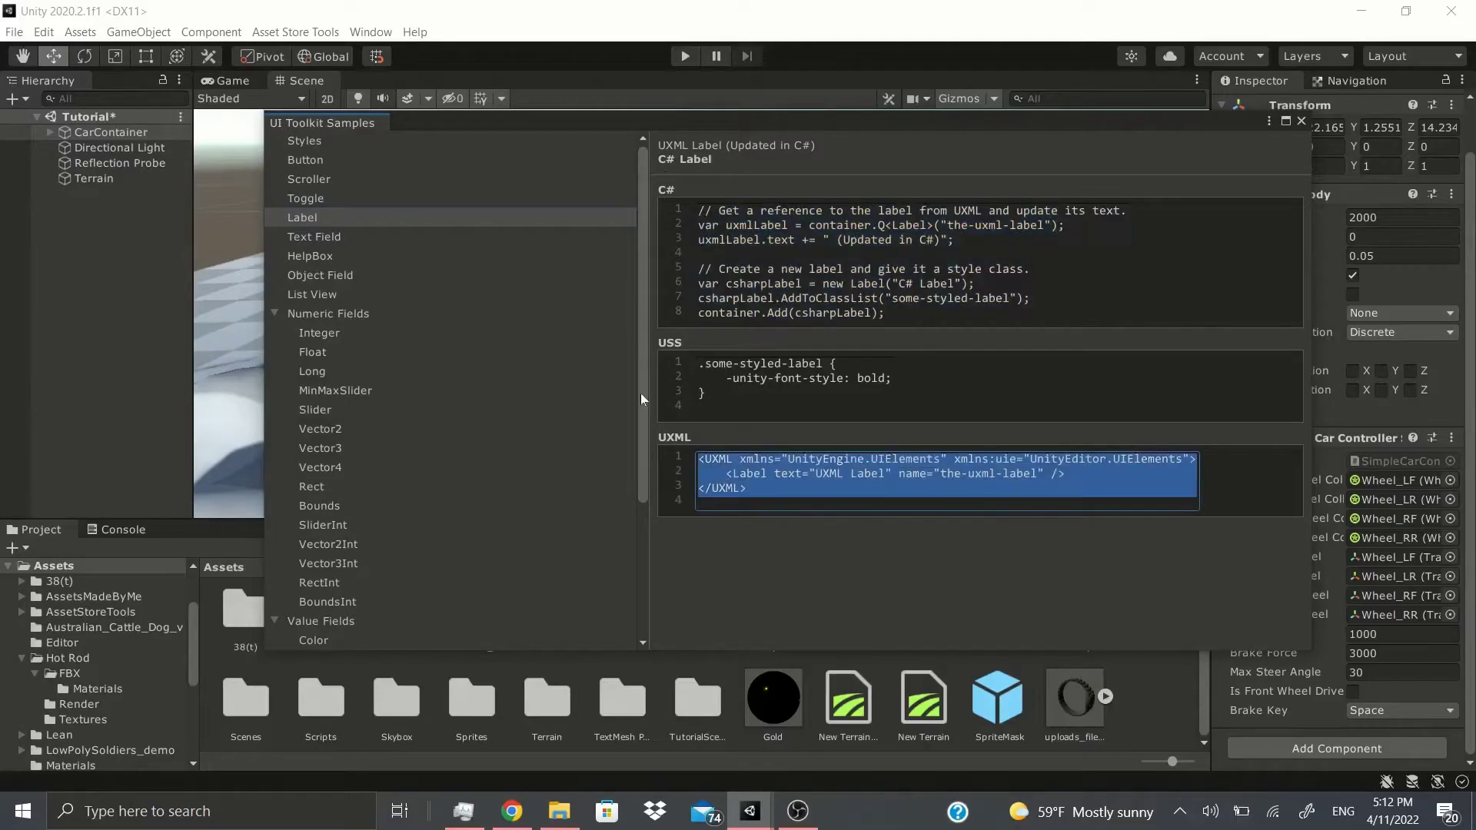
Open the Gradient sample under Value Fields and select its C# and UXML code blocks in turn.
left_click_drag(755, 408, 671, 321)
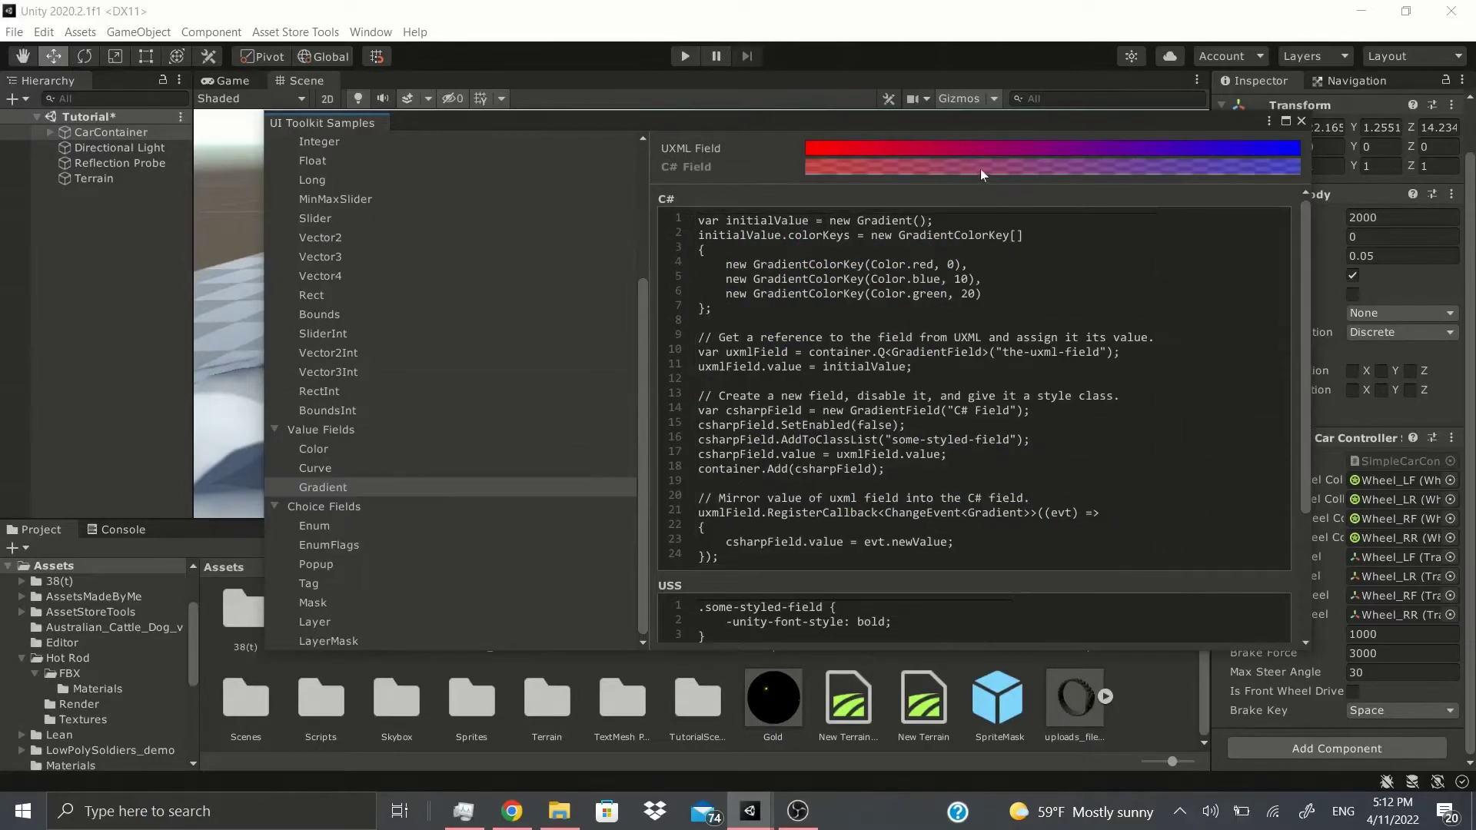
left_click(701, 219)
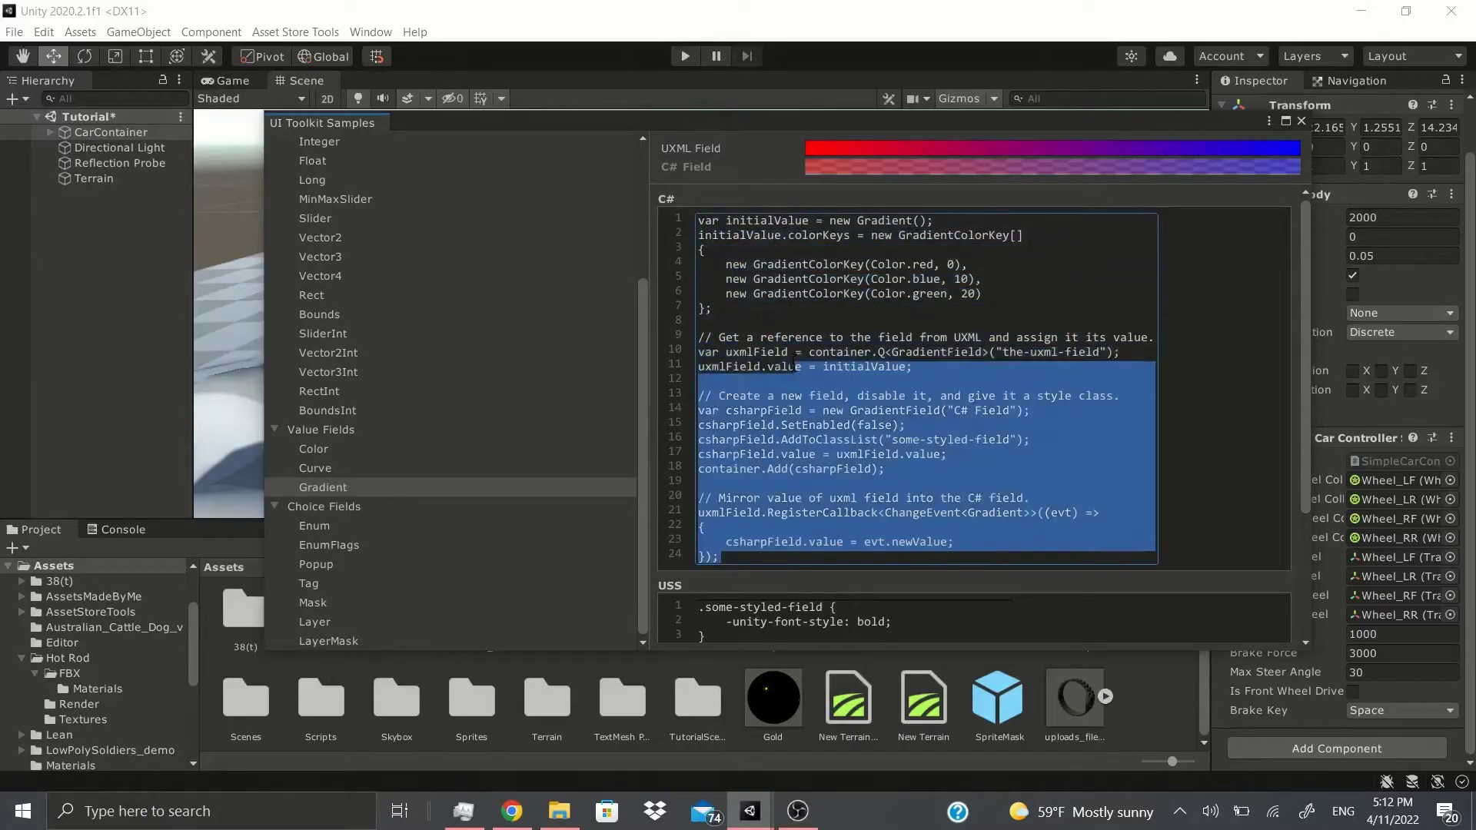
scroll(754, 279, "down", 3)
left_click(769, 605)
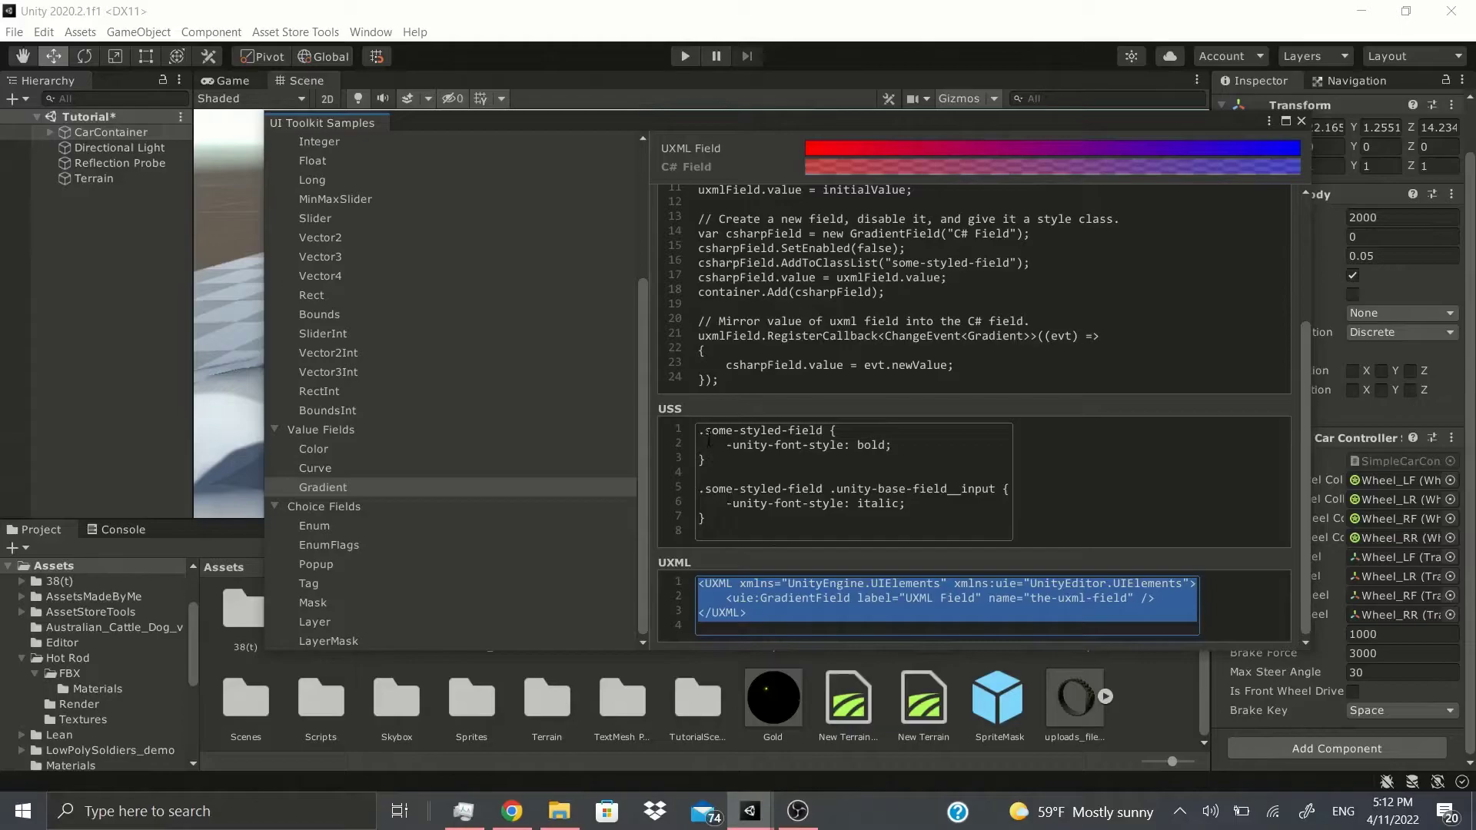
Add a yellow-green color key around the middle of the UXML Field's red-to-blue gradient.
left_click(954, 150)
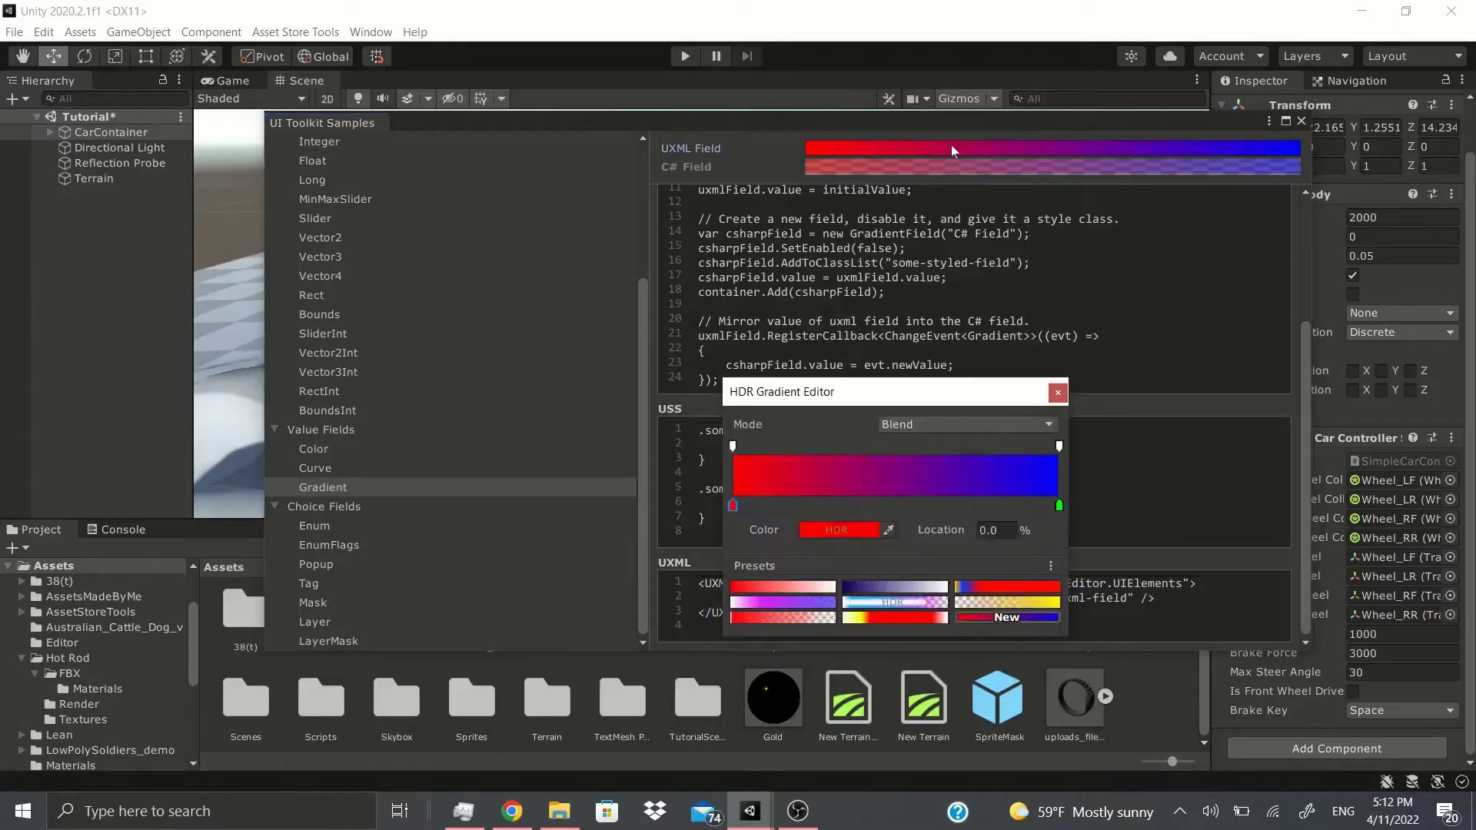
left_click_drag(756, 503, 904, 526)
left_click(838, 529)
left_click_drag(1027, 426, 969, 451)
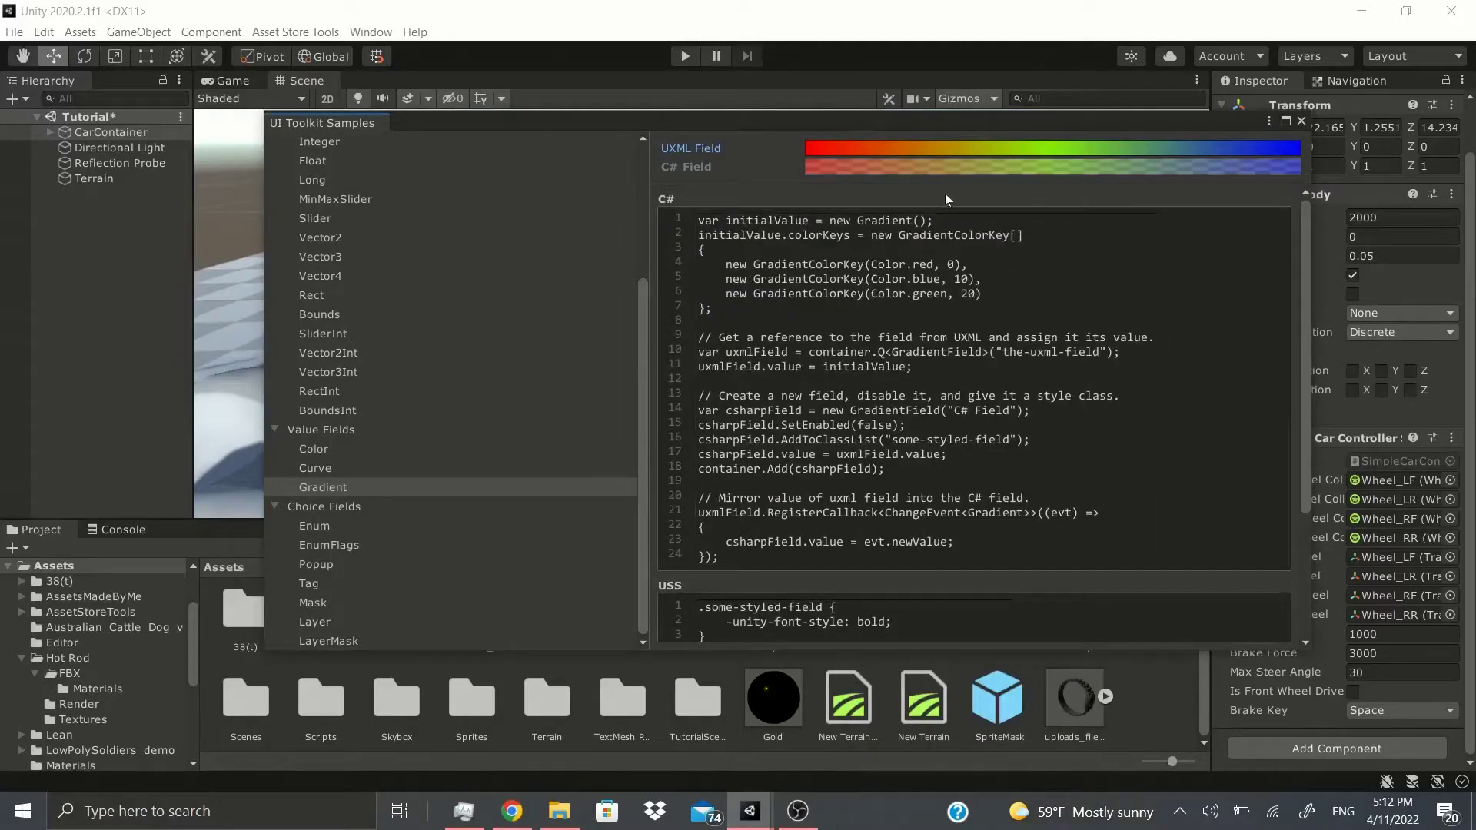
Examine the Gradient sample's C#, USS and UXML code for the edited field.
scroll(907, 369, "down", 3)
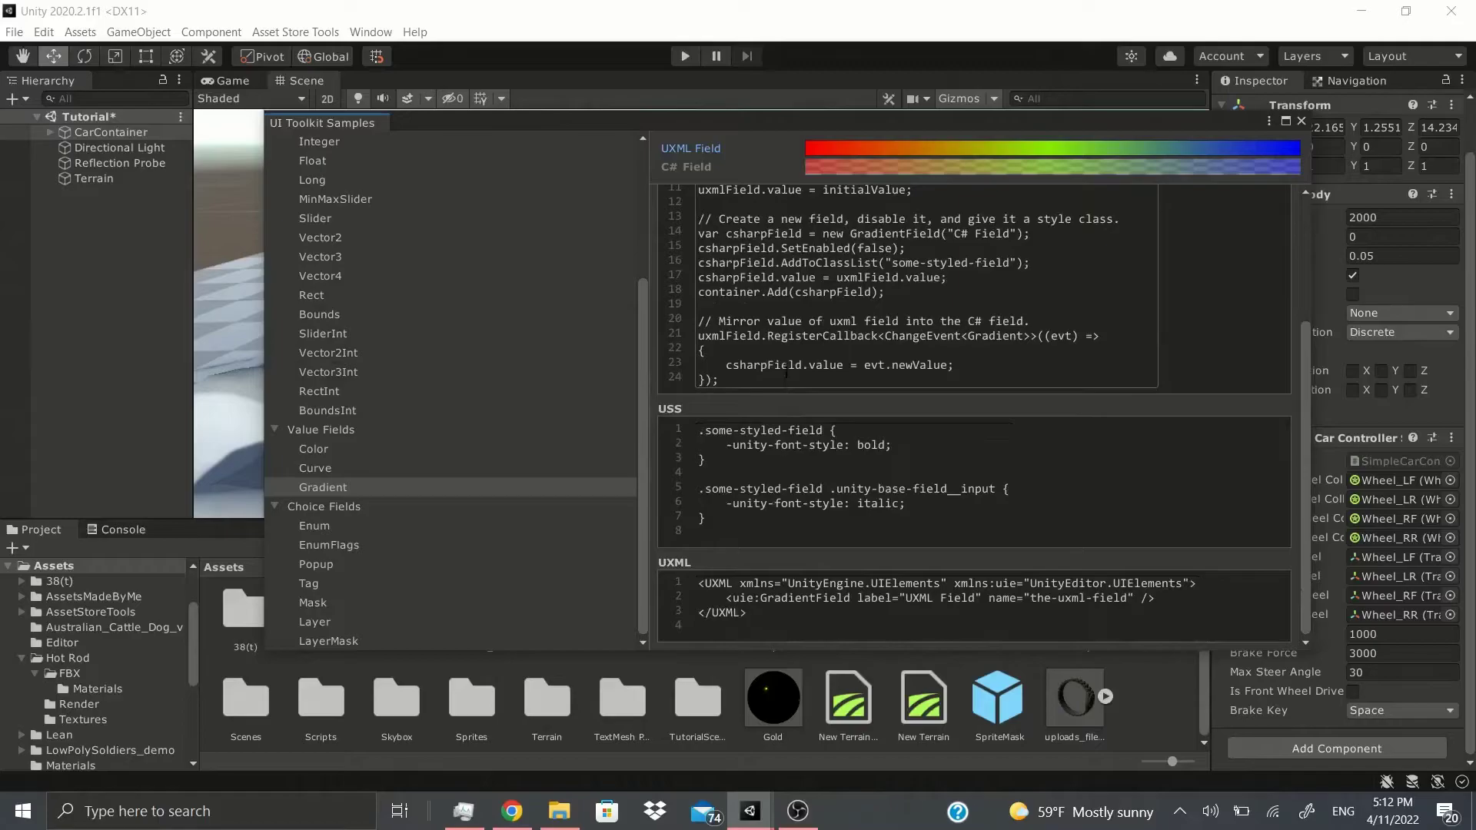
left_click_drag(787, 379, 907, 367)
left_click(904, 368)
scroll(815, 368, "up", 3)
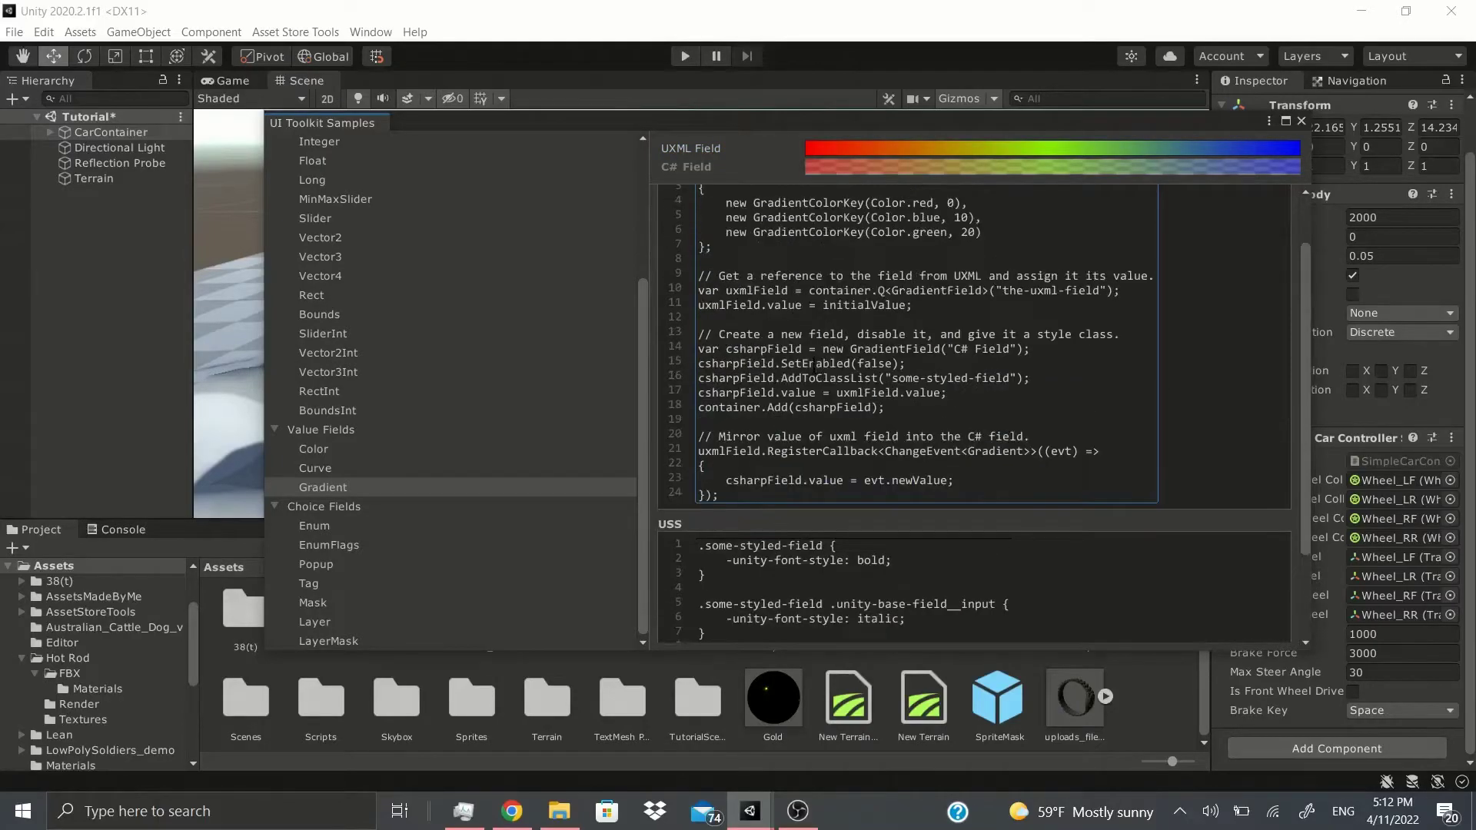
scroll(907, 346, "up", 2)
View the Tag sample, and lower the UXML Slider's value in the SliderInt sample.
left_click(400, 578)
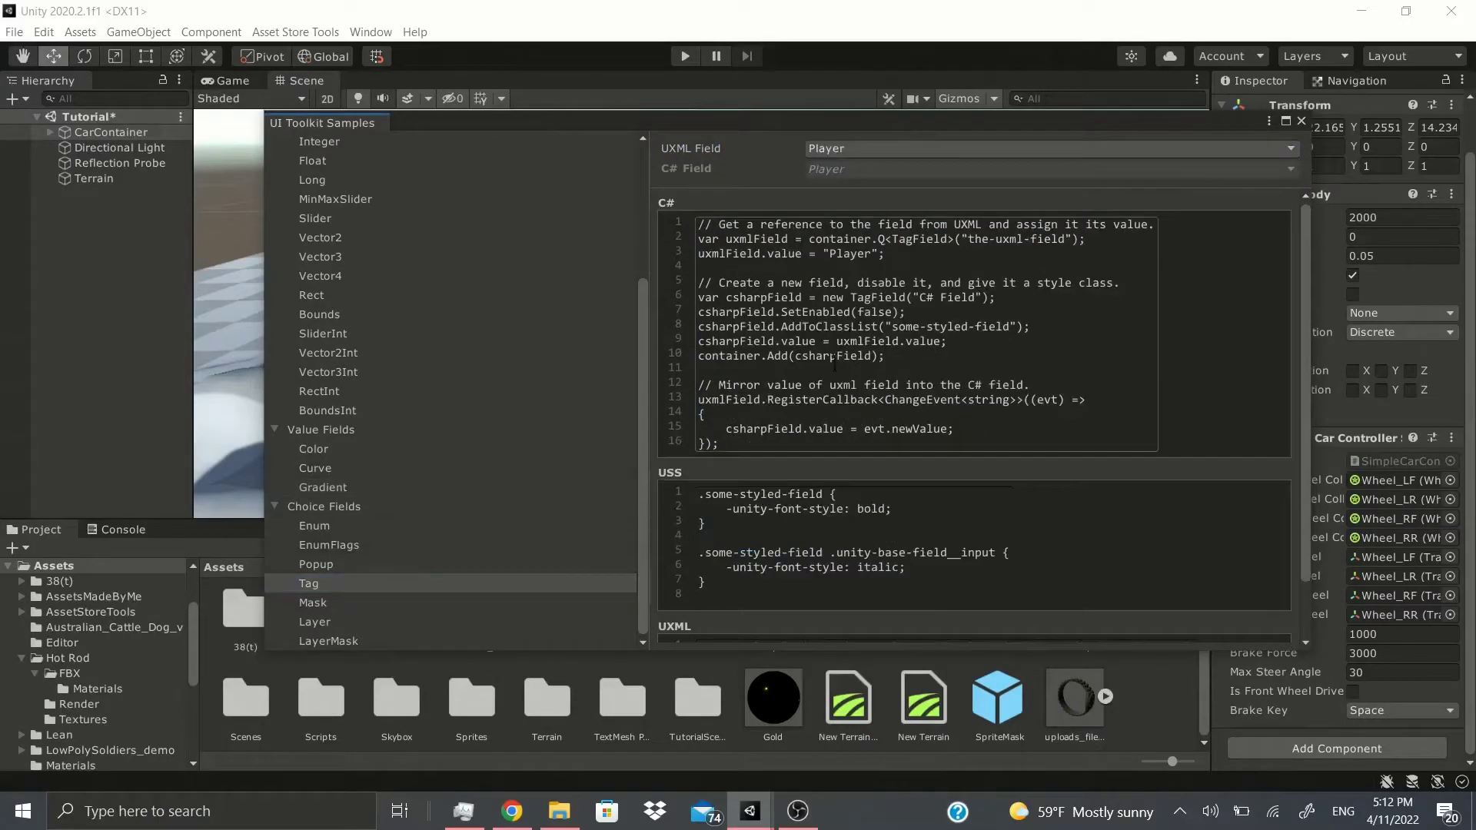
left_click(369, 333)
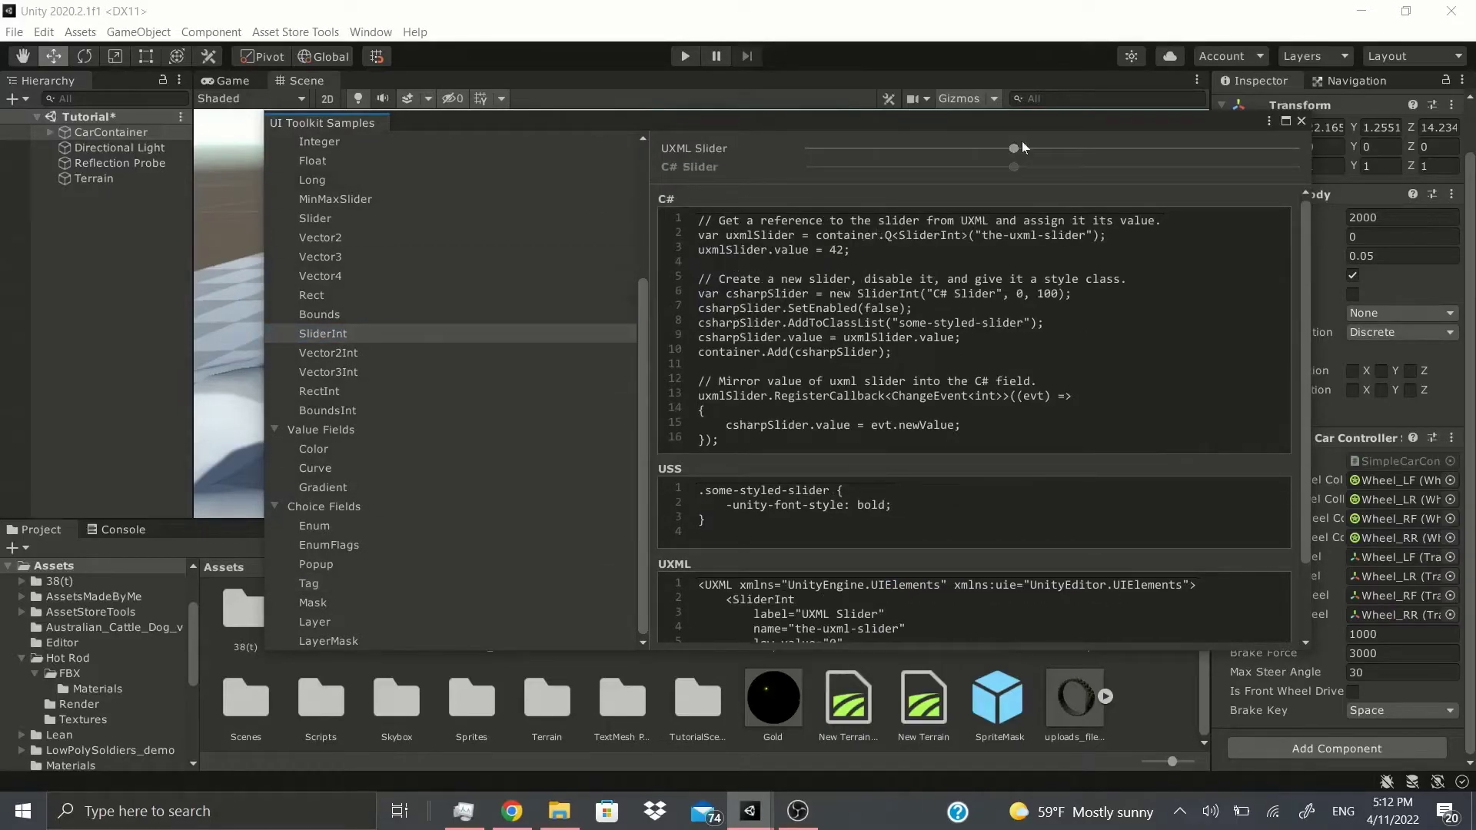
left_click_drag(1014, 148, 892, 149)
Open the RectInt sample and adjust the UXML Field's X and Y values.
left_click(302, 390)
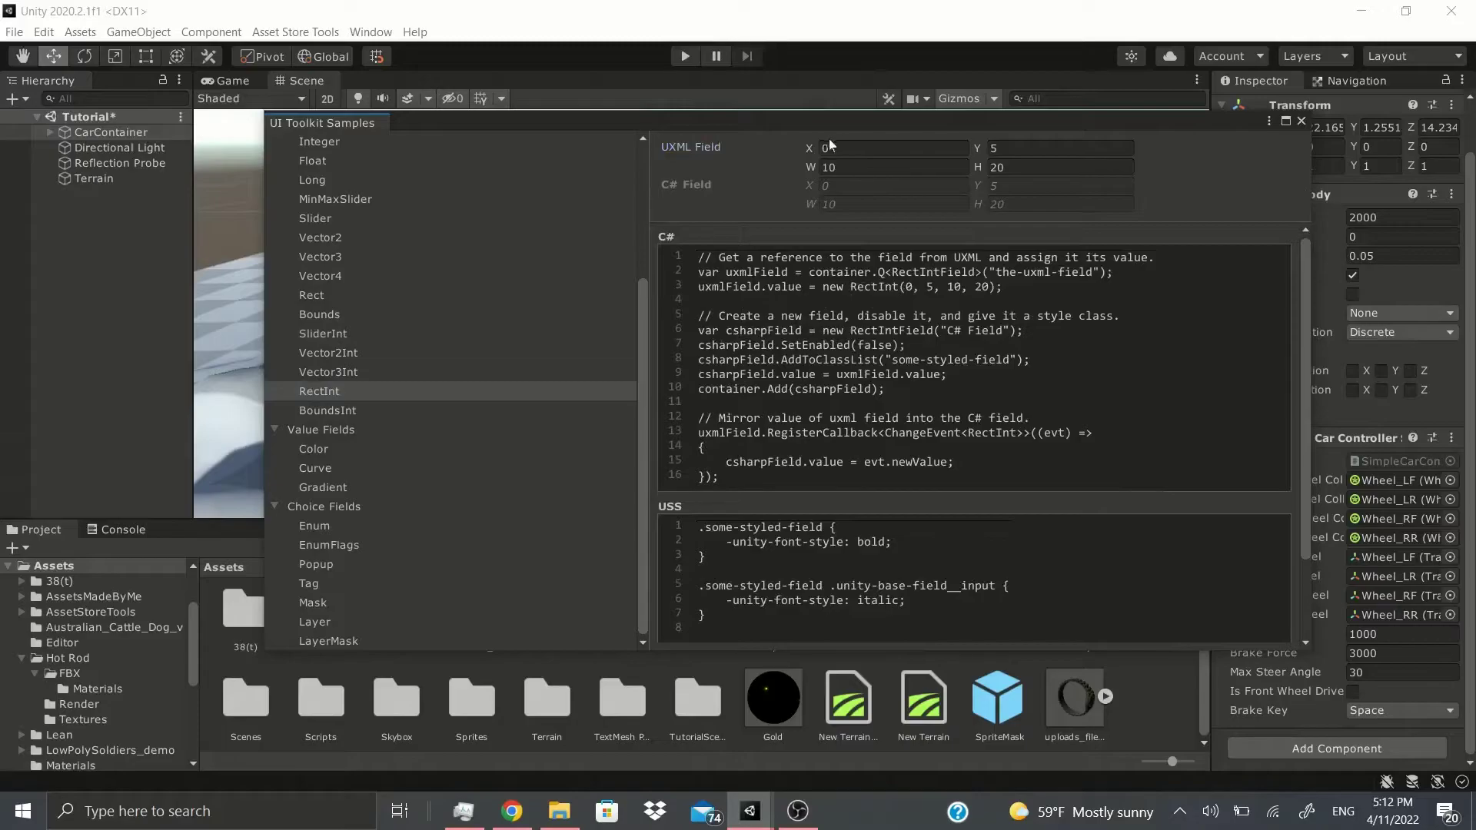
left_click_drag(809, 148, 869, 142)
left_click_drag(977, 148, 1, 80)
View the MinMaxSlider sample and close the UI Toolkit Samples window.
left_click(331, 199)
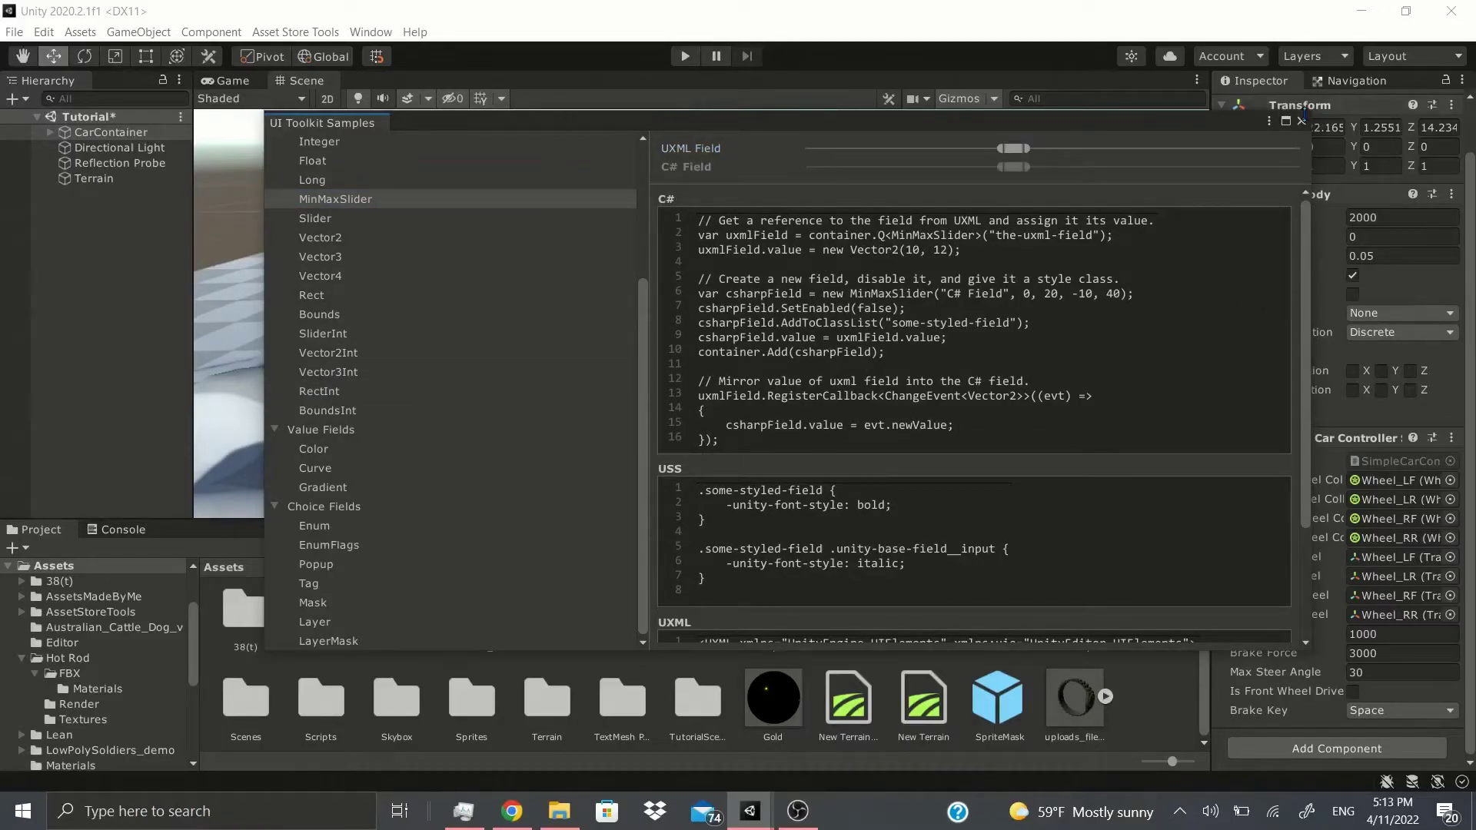
left_click(1300, 121)
Review the UI Toolkit asset types that can be created in Assets and the available UI Toolkit editor windows.
right_click(1336, 273)
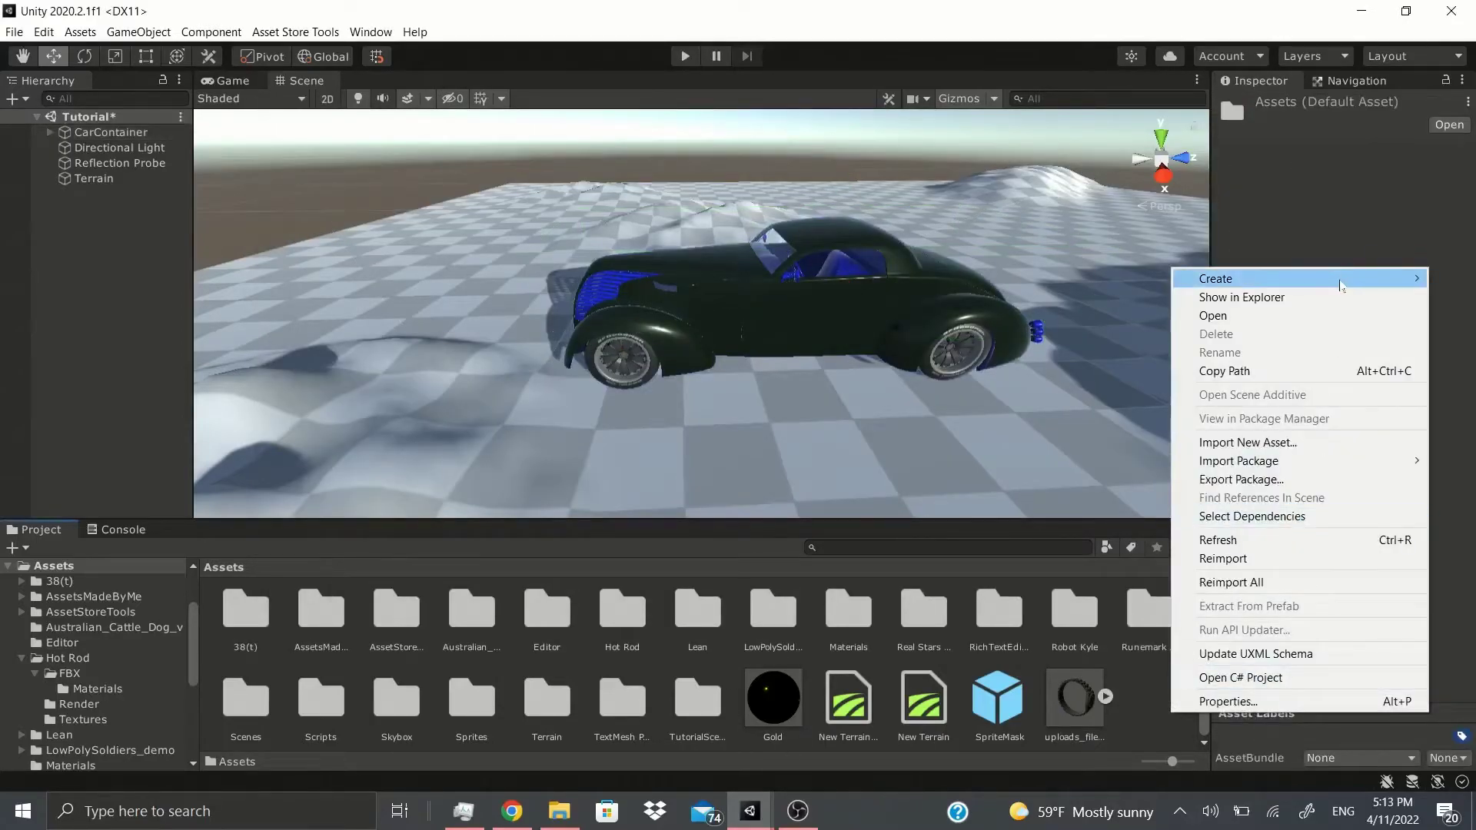
mouse_move(1339, 278)
mouse_move(1024, 728)
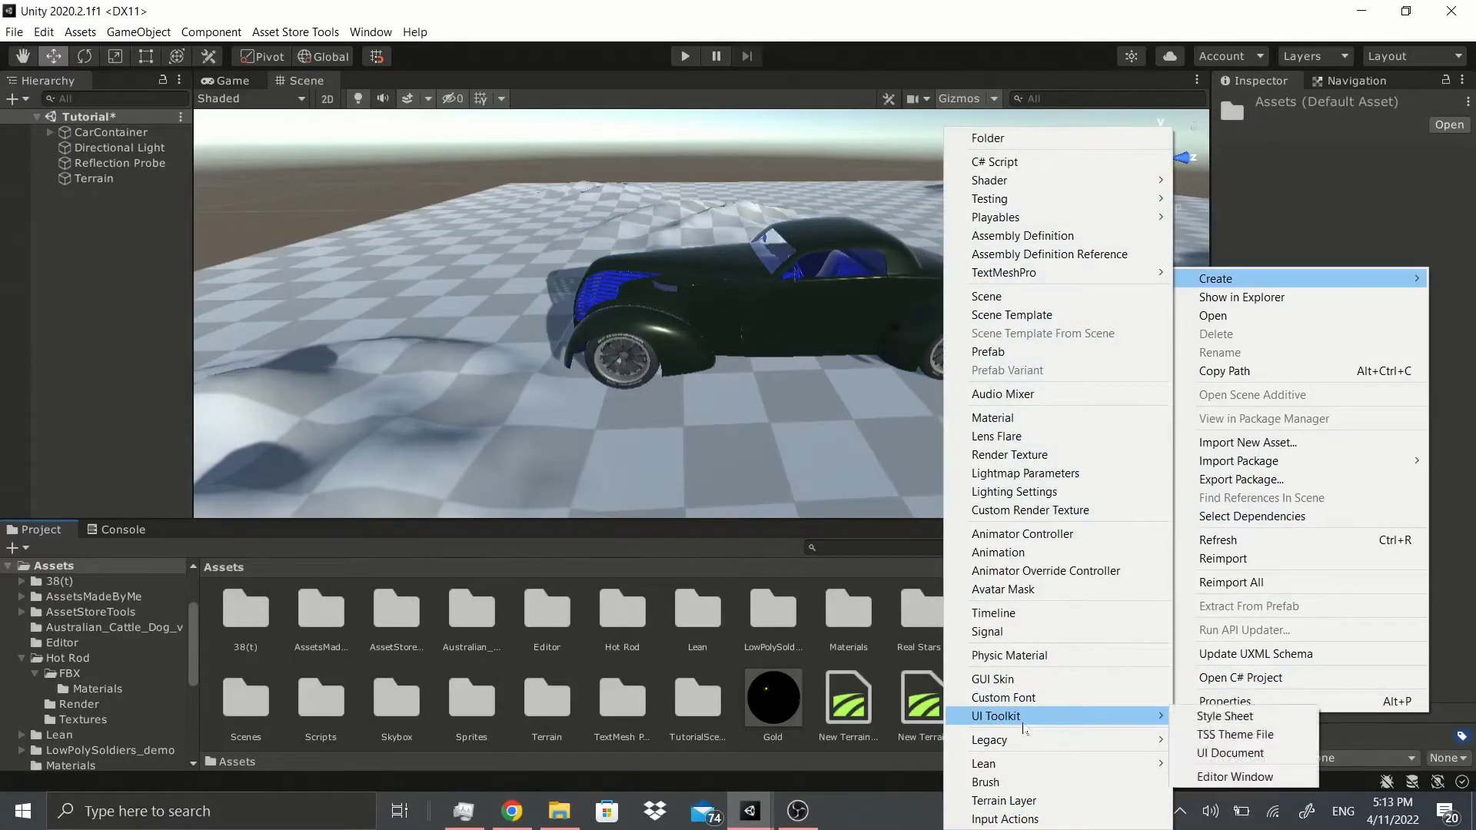
left_click(325, 29)
mouse_move(350, 37)
mouse_move(480, 390)
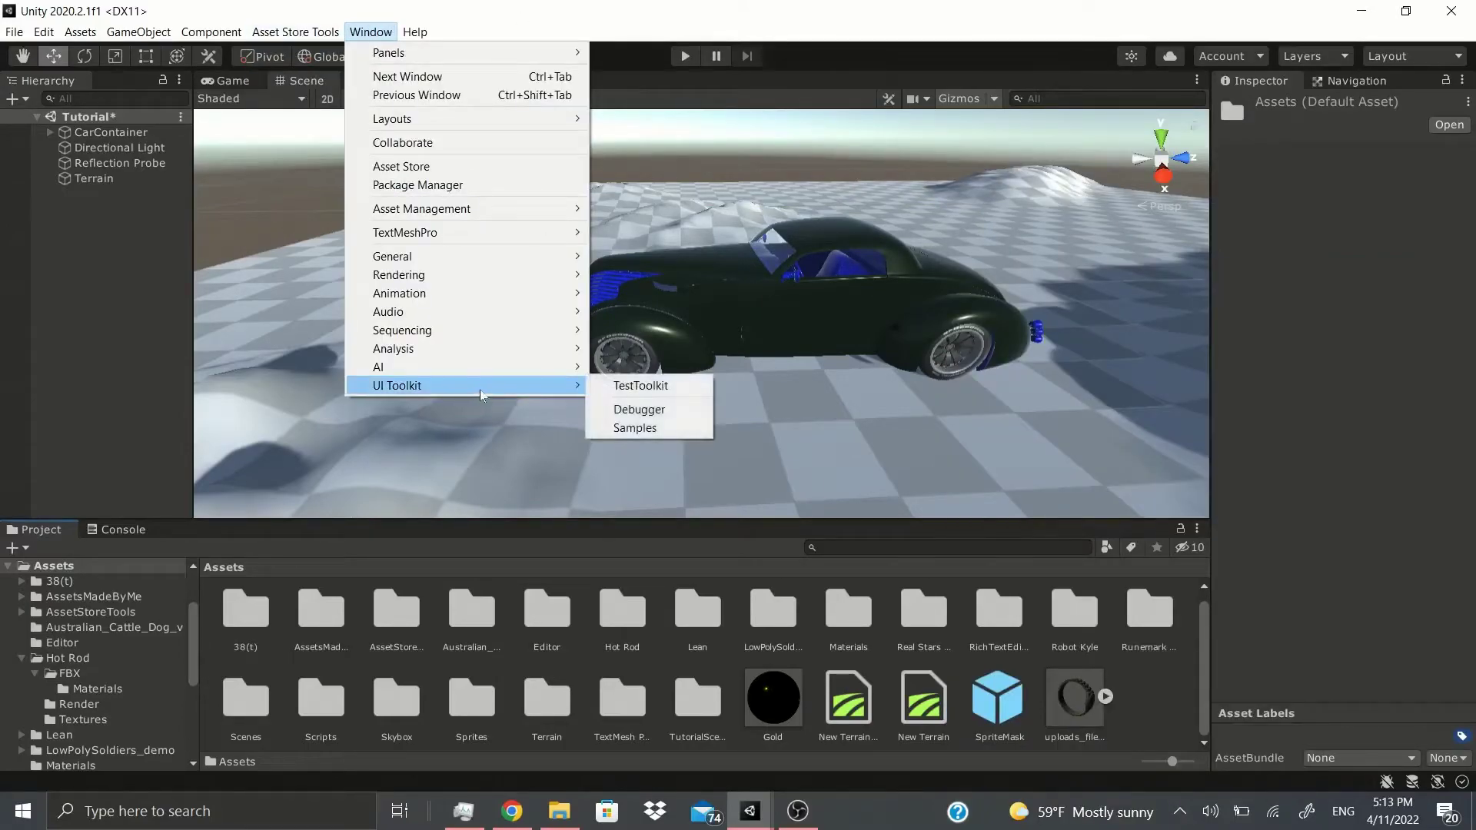
Create a UI Toolkit editor window named ToolkitExample in Assets, with its C#, UXML and USS files.
right_click(1156, 667)
mouse_move(1212, 234)
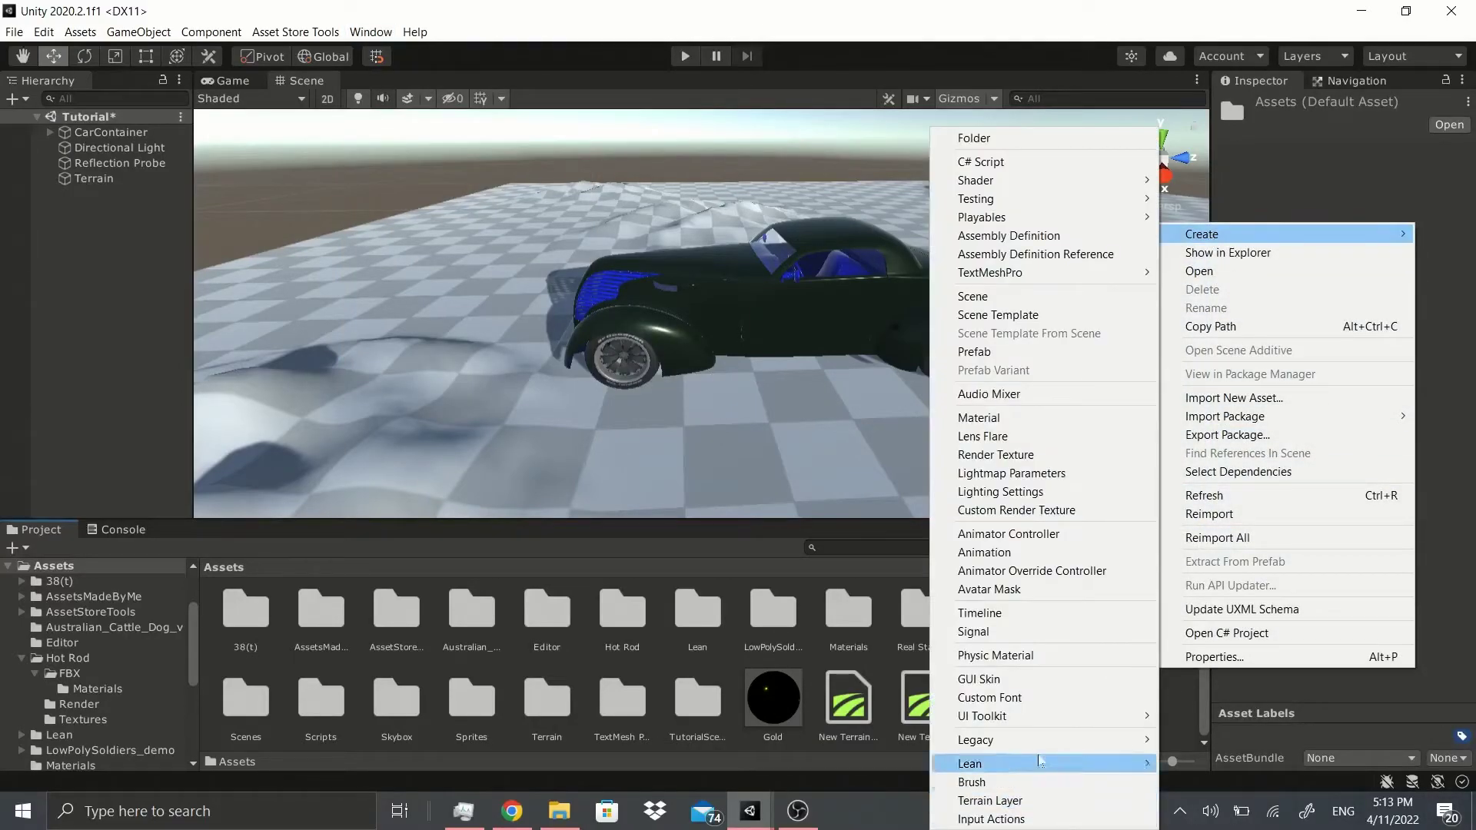
mouse_move(1130, 717)
left_click(1230, 778)
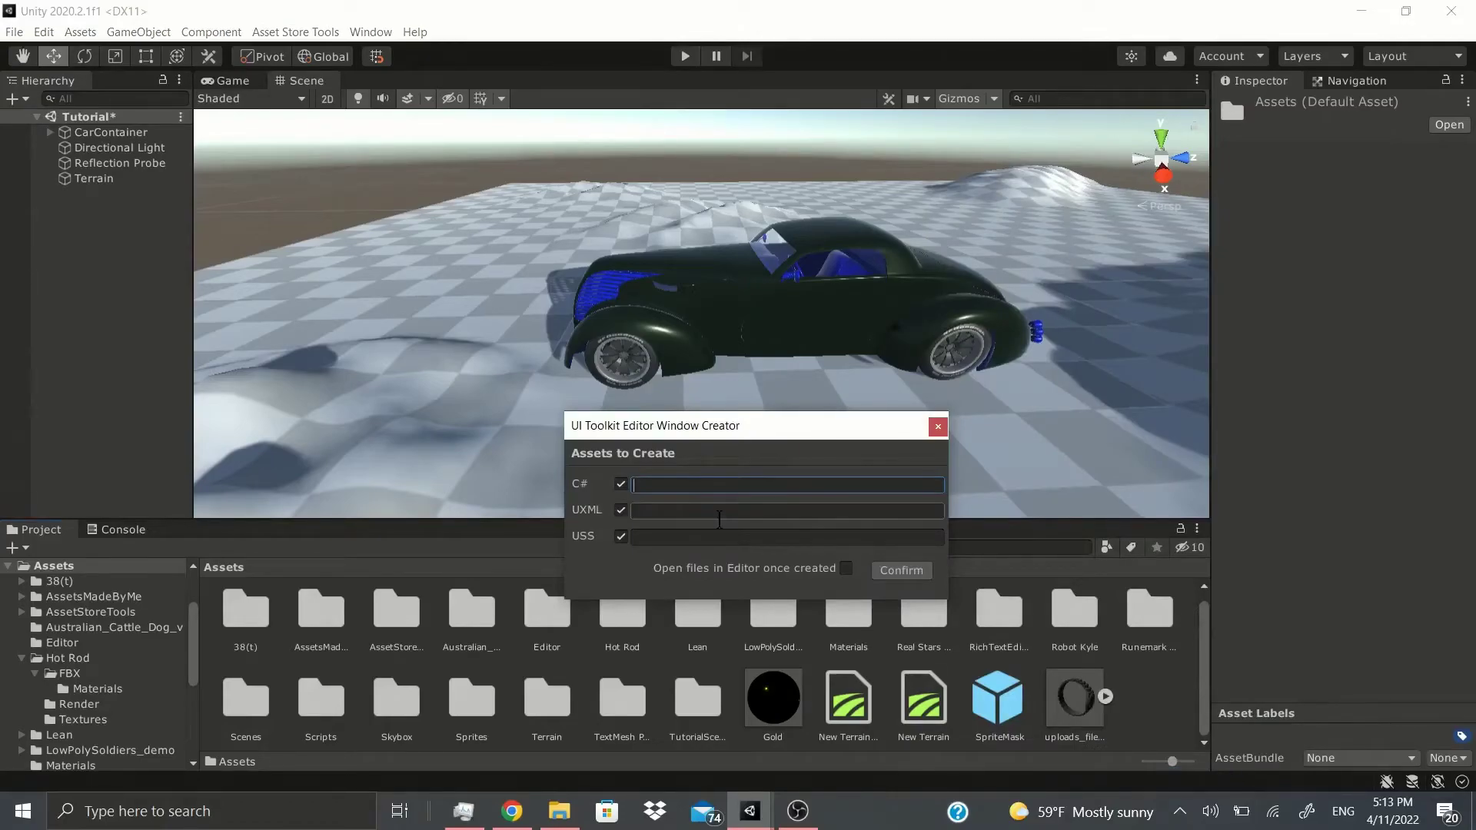
type("ToolT")
type("itEample")
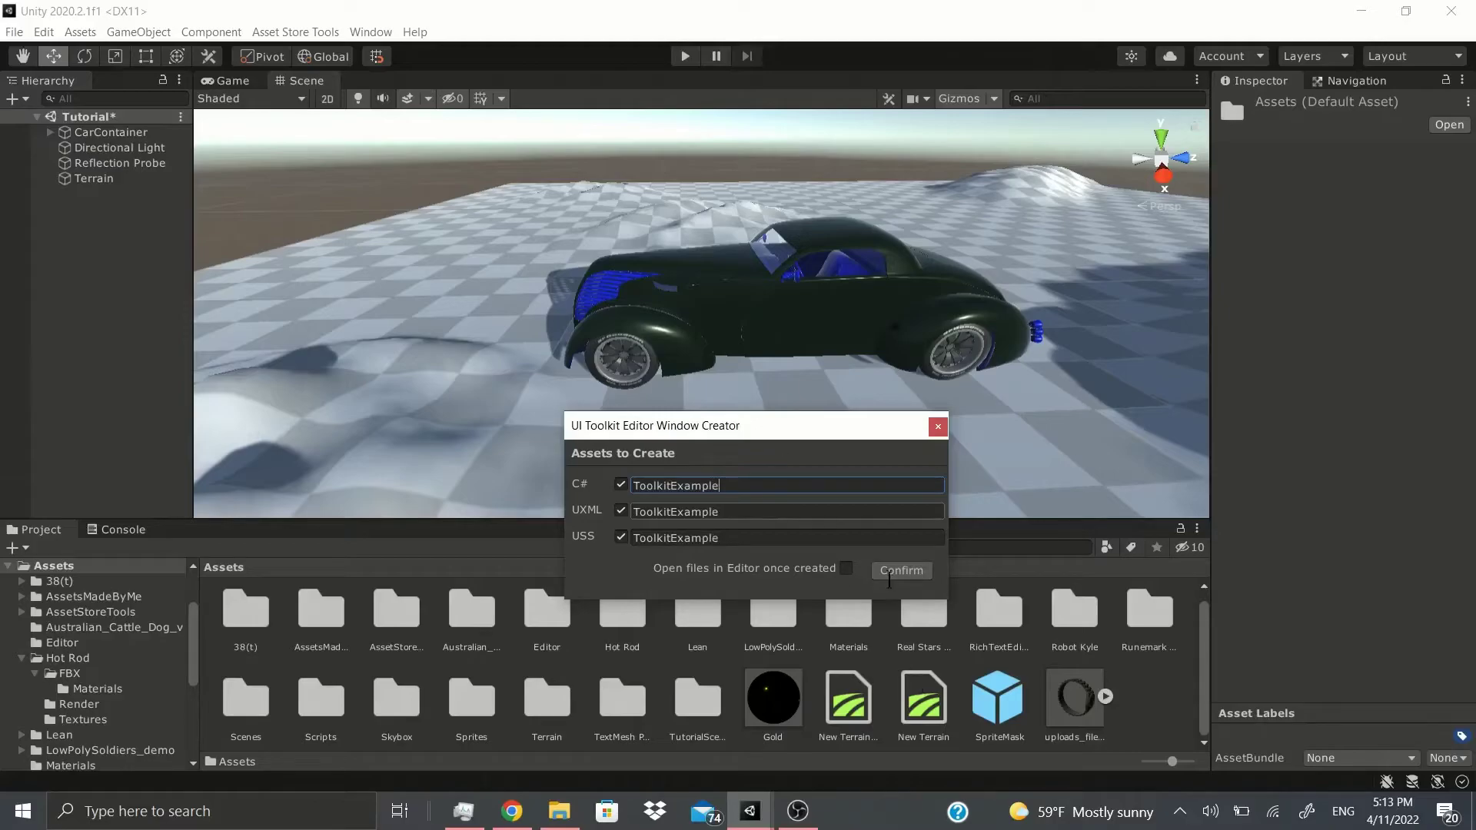
left_click(892, 572)
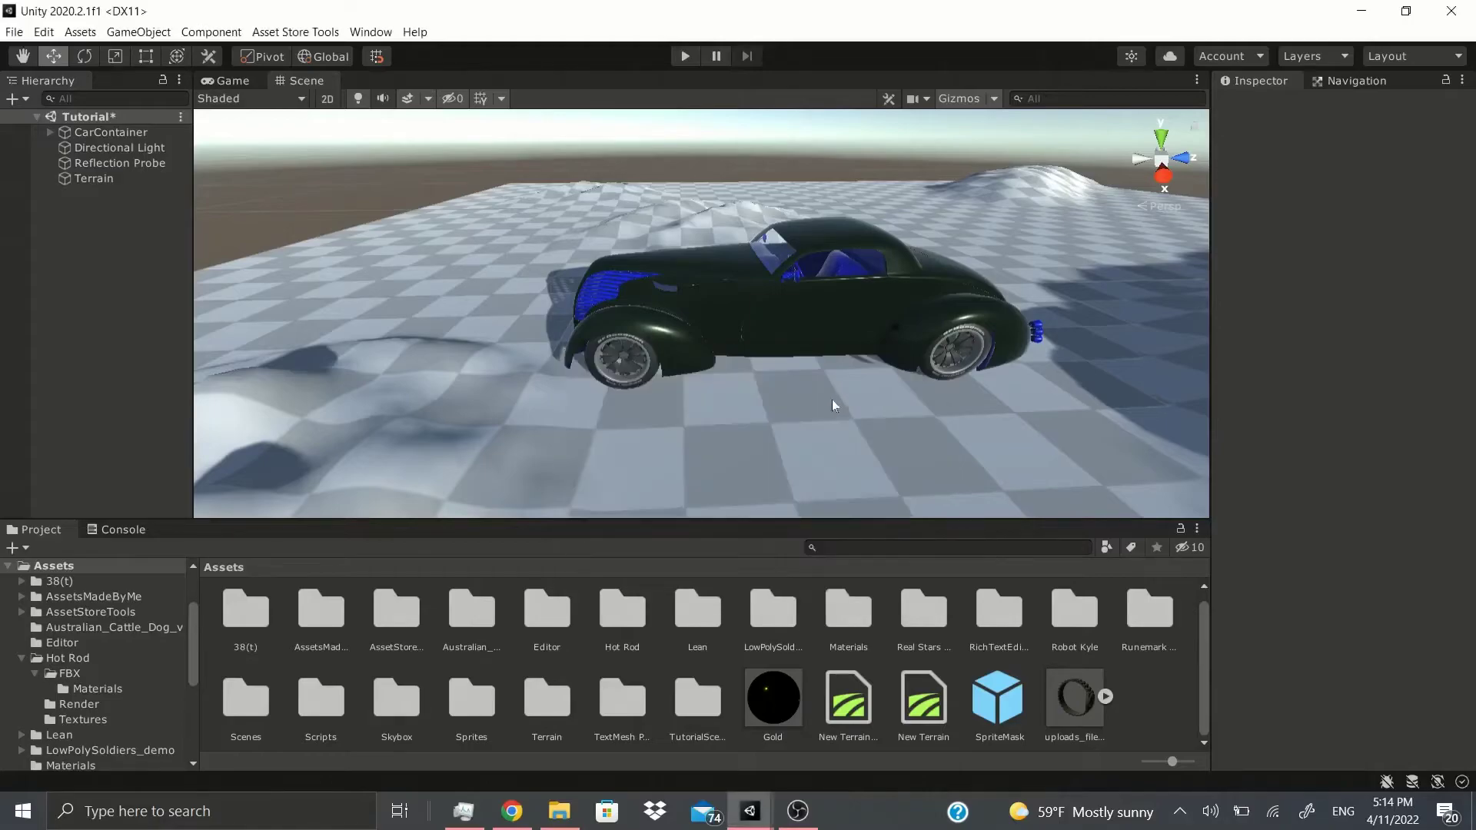
Open the Editor folder in the project's Assets.
left_click(371, 32)
double_click(547, 619)
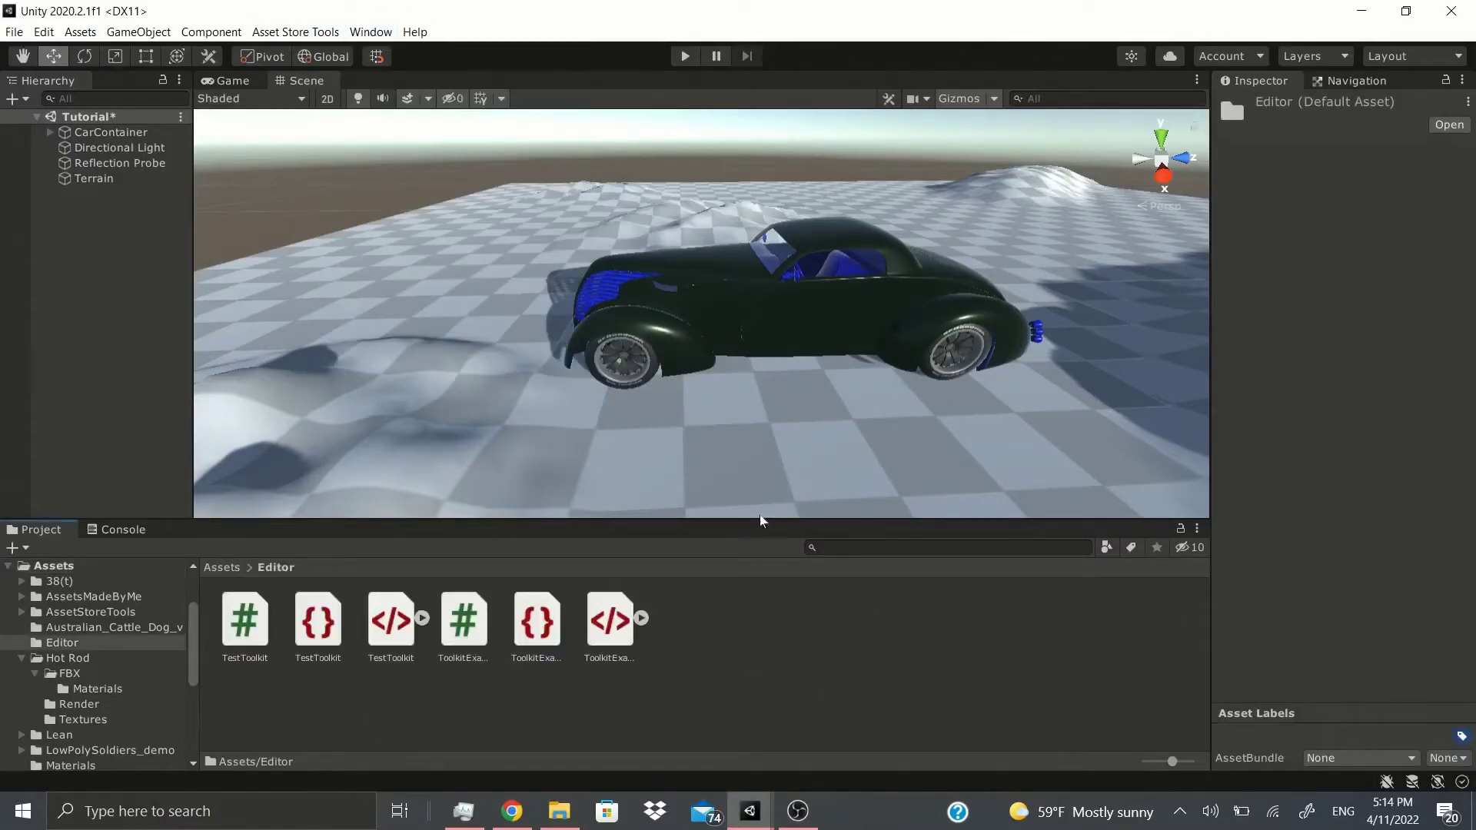
left_click(484, 696)
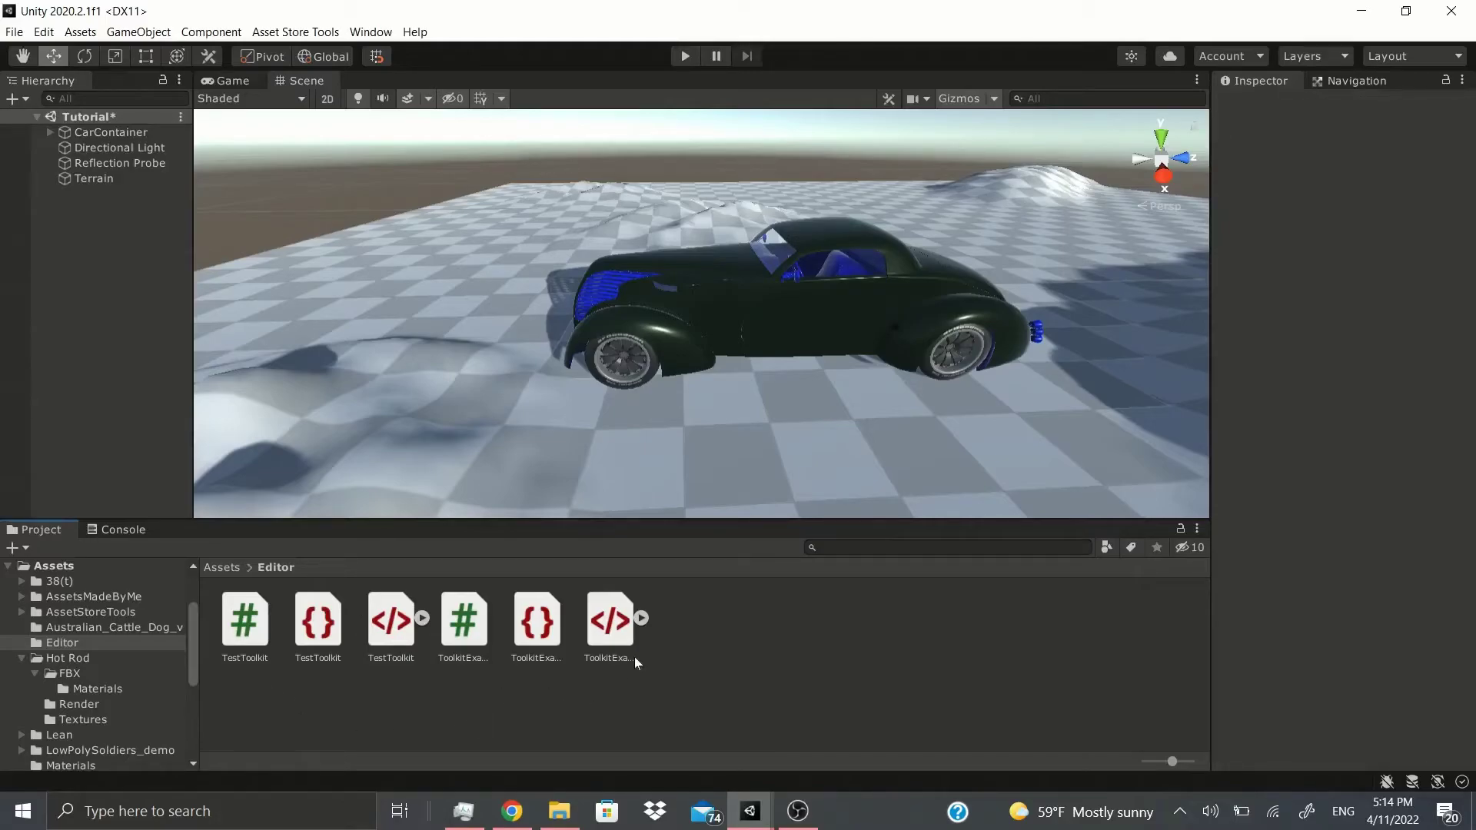
Inspect the ToolkitExample C#, USS and UXML files alongside the TestToolkit USS and UXML files.
left_click(464, 619)
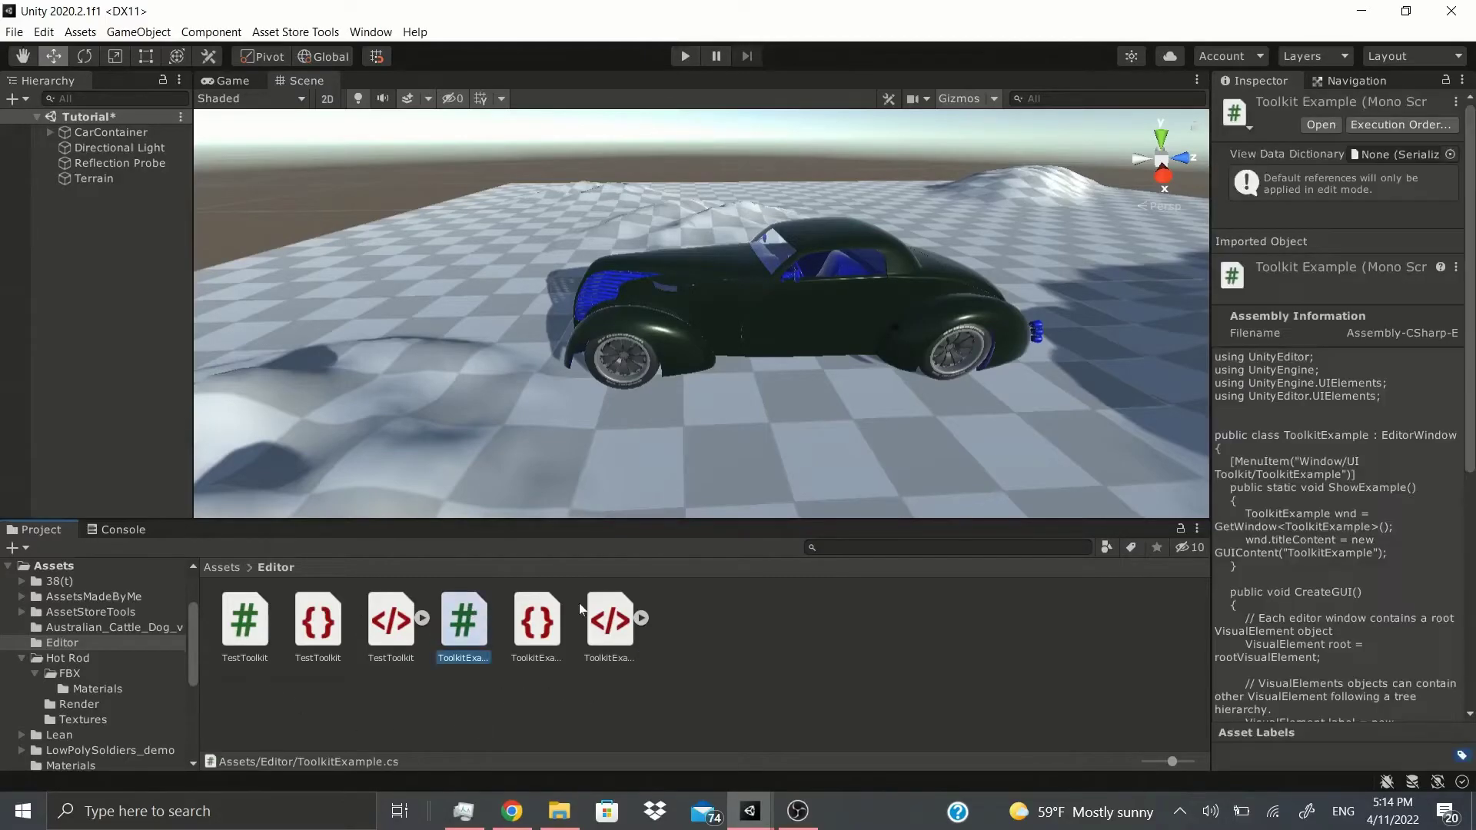
left_click(537, 619)
left_click(609, 619)
left_click(391, 621)
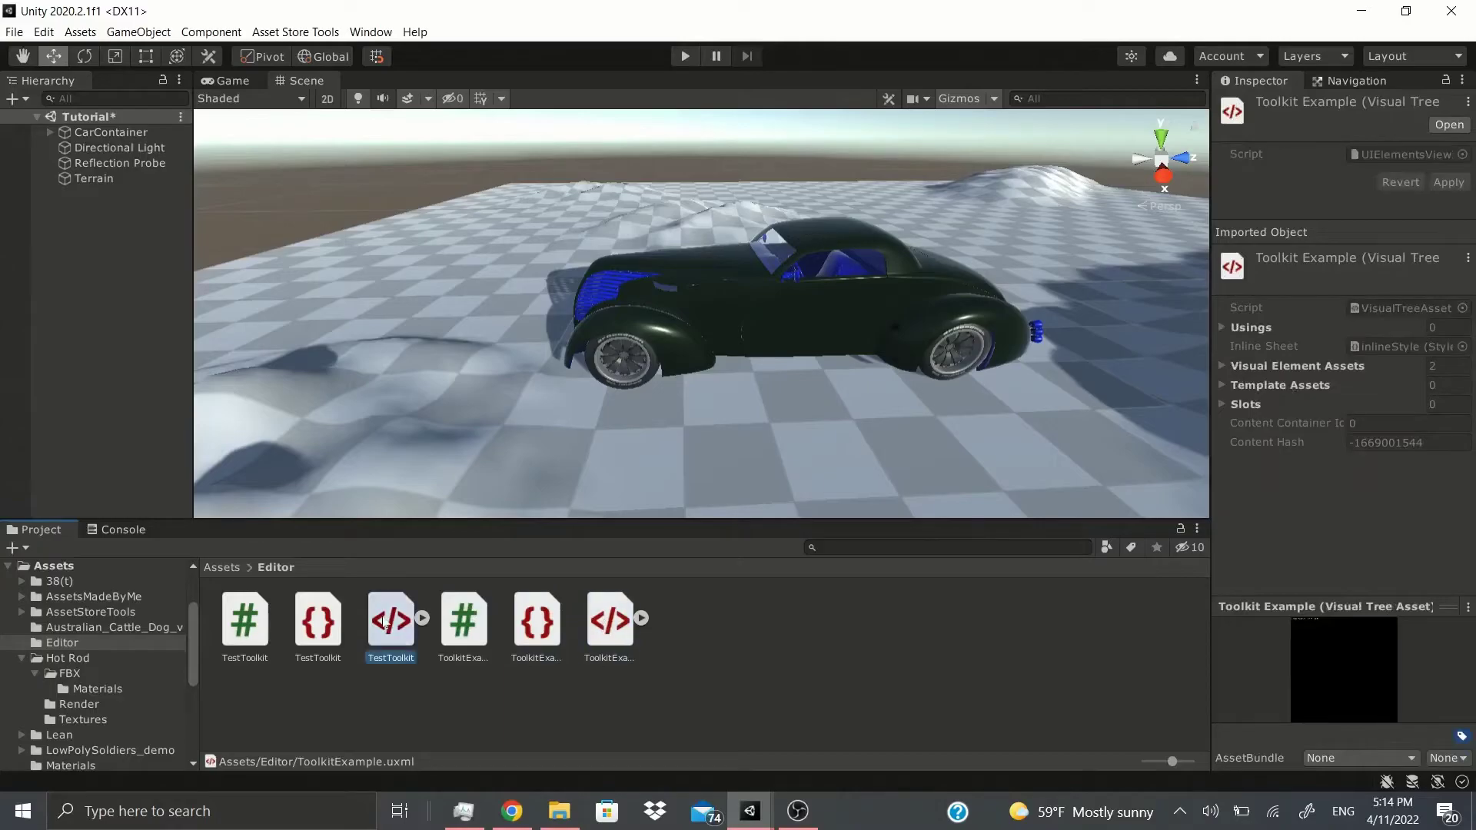
left_click(317, 621)
left_click(390, 621)
left_click(465, 624)
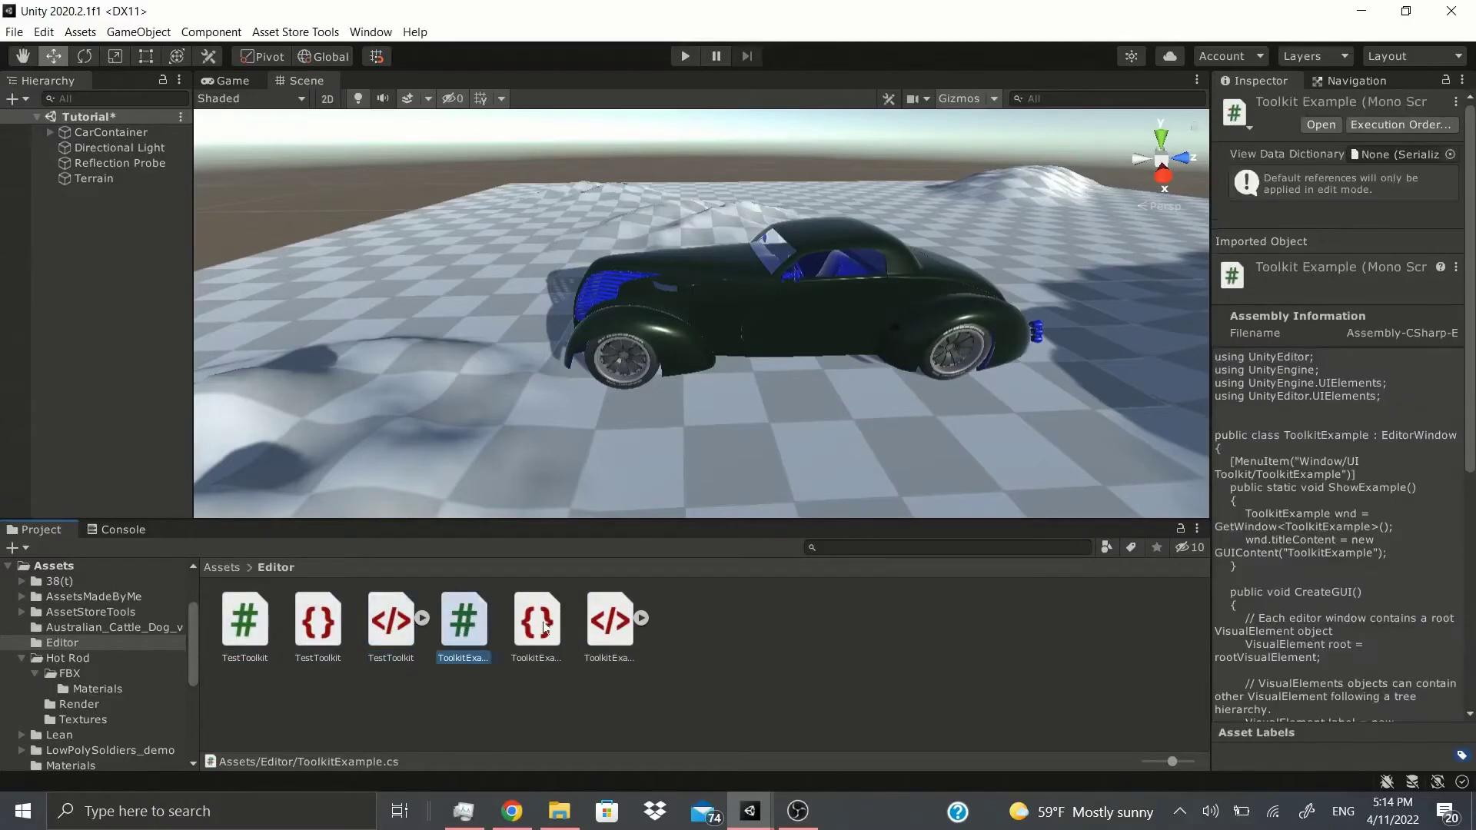
left_click(542, 625)
left_click(609, 621)
Return to the top-level Assets folder and open the ToolkitExample editor window.
left_click(221, 569)
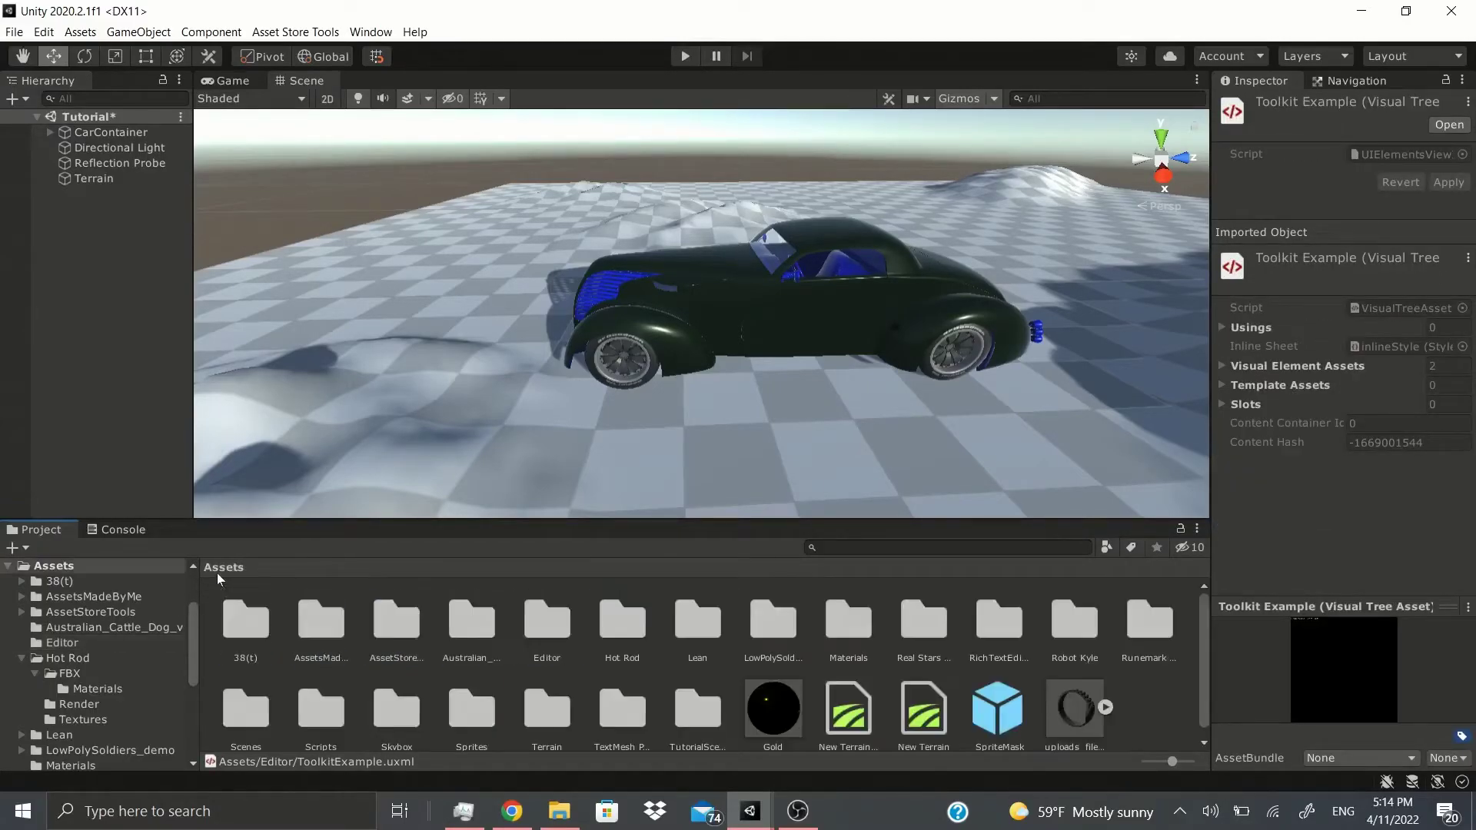
left_click(370, 32)
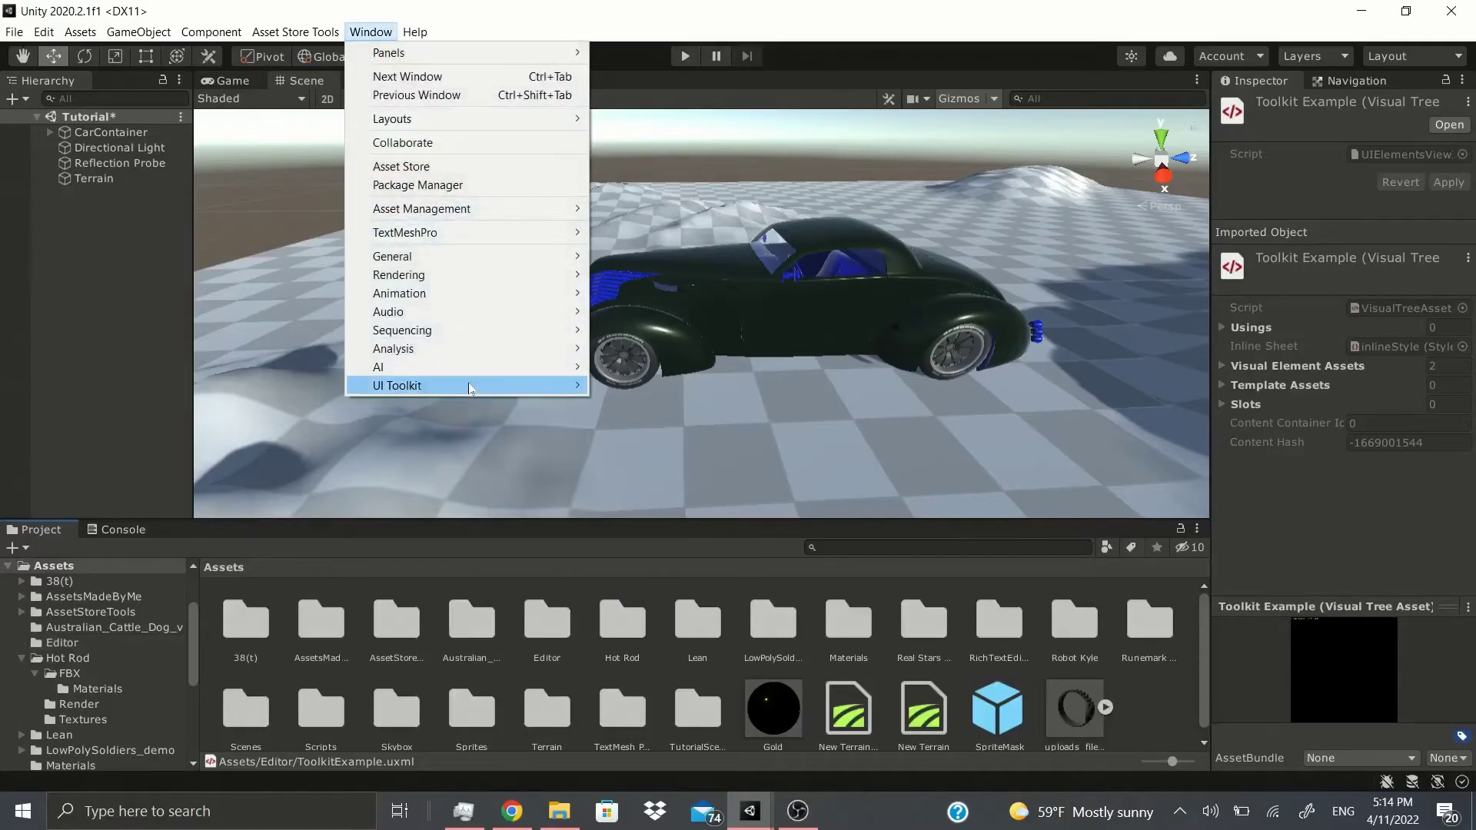
mouse_move(461, 382)
left_click(658, 398)
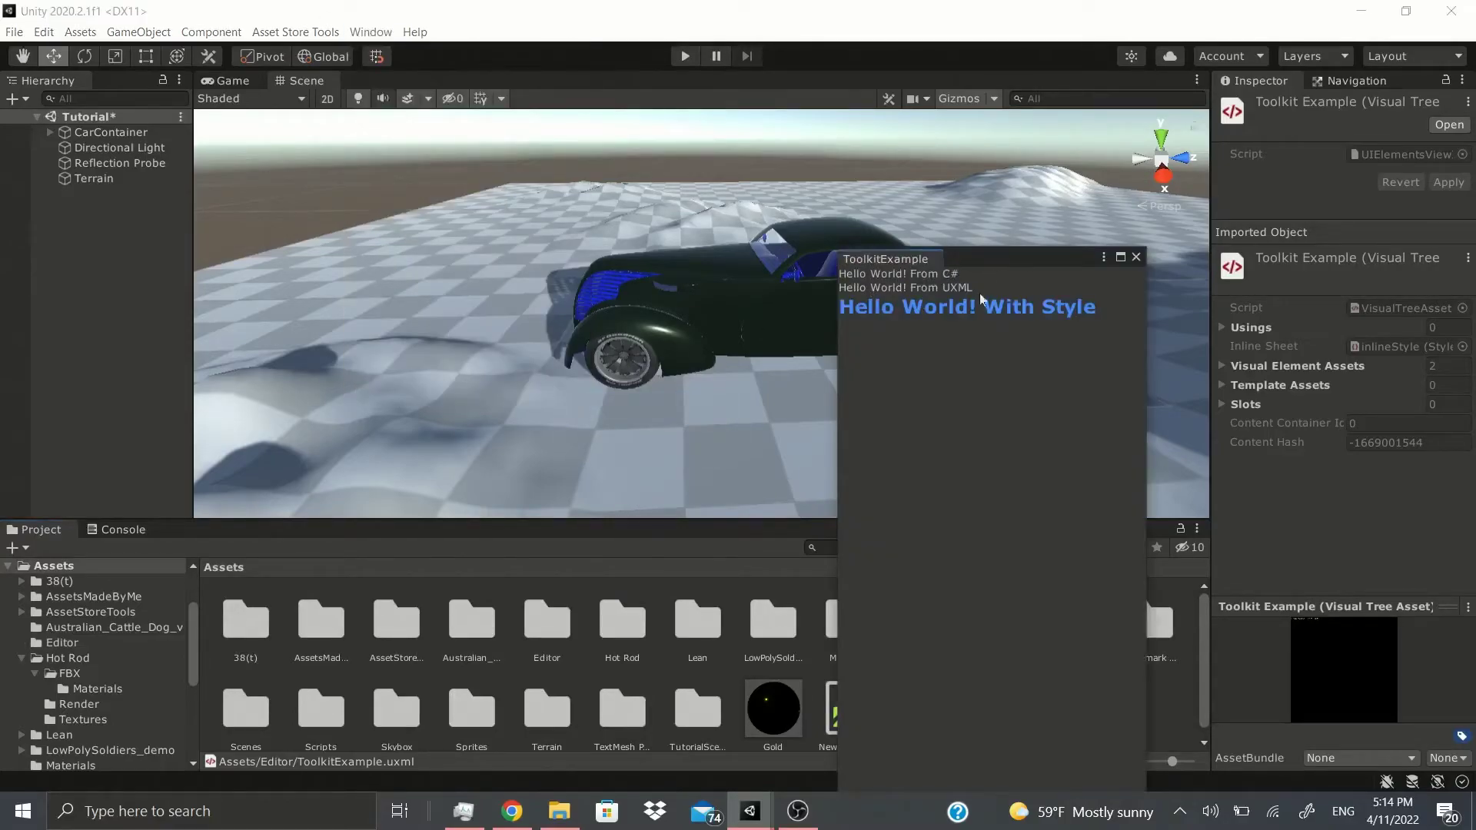
Open the UI Toolkit Samples, view the SliderInt example, and examine the Enum and Popup options among the Choice Fields.
left_click(371, 31)
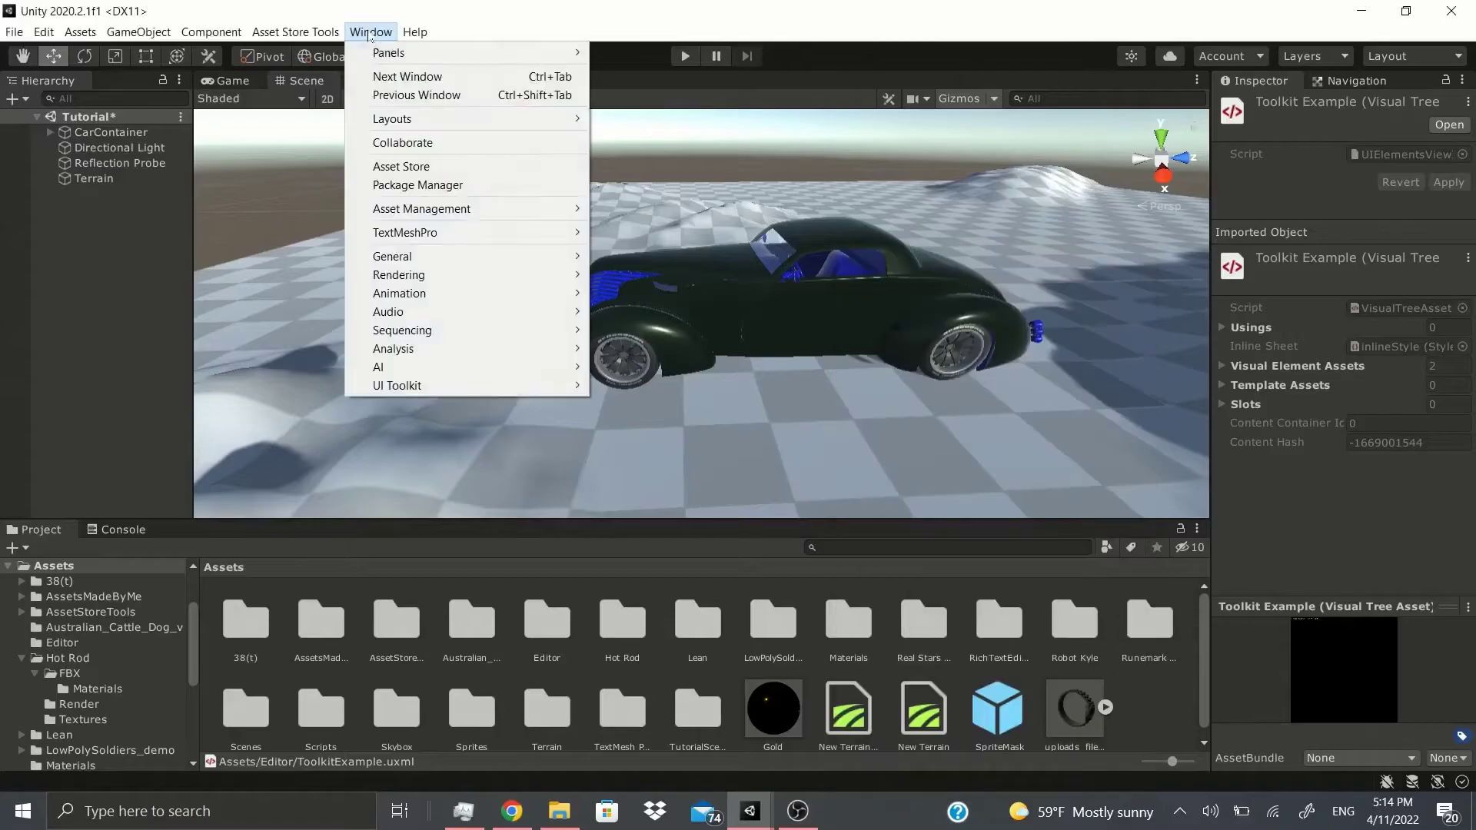
mouse_move(538, 388)
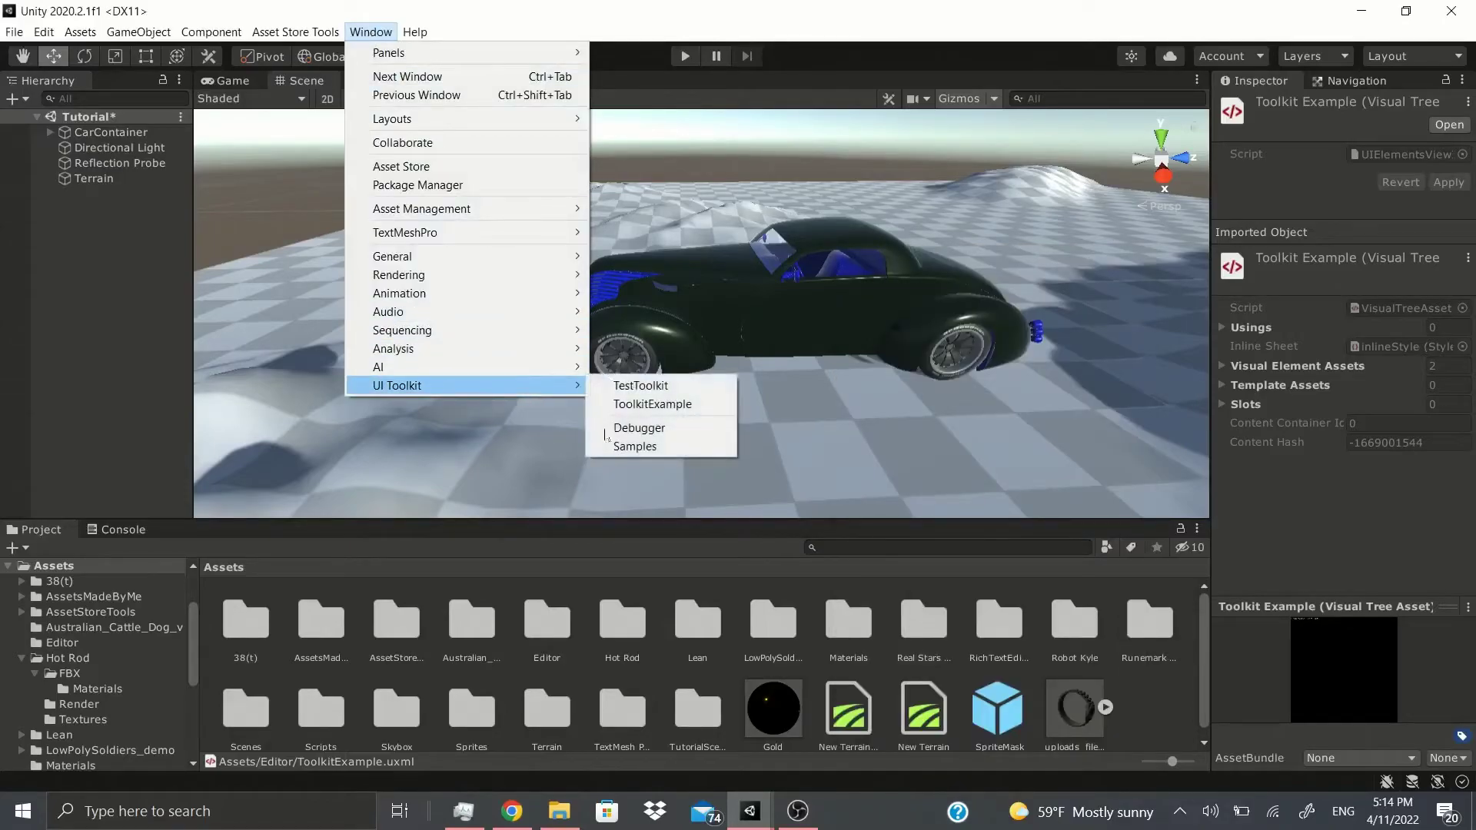
left_click(635, 446)
left_click(323, 332)
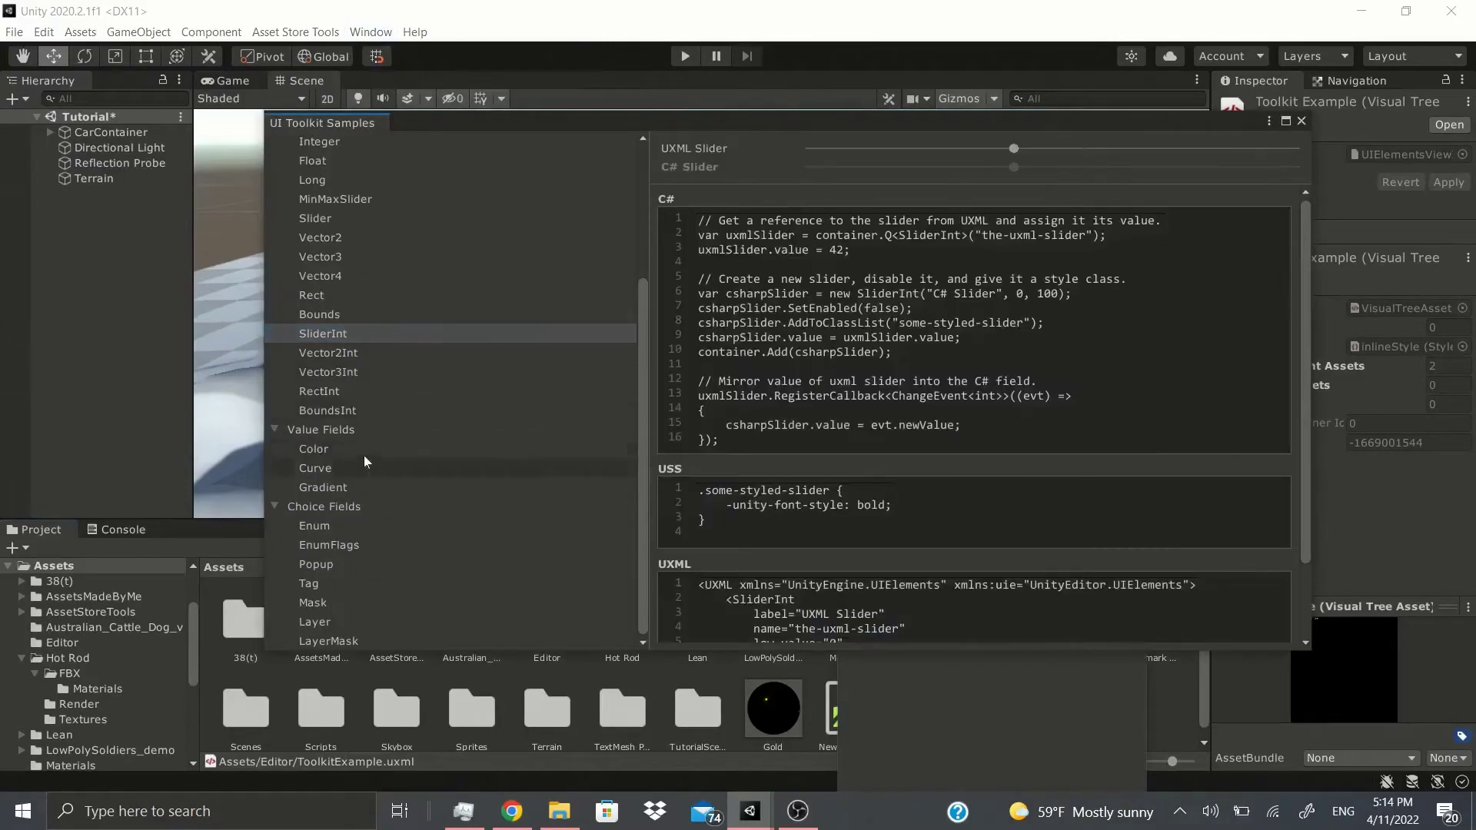
left_click(331, 506)
left_click(944, 171)
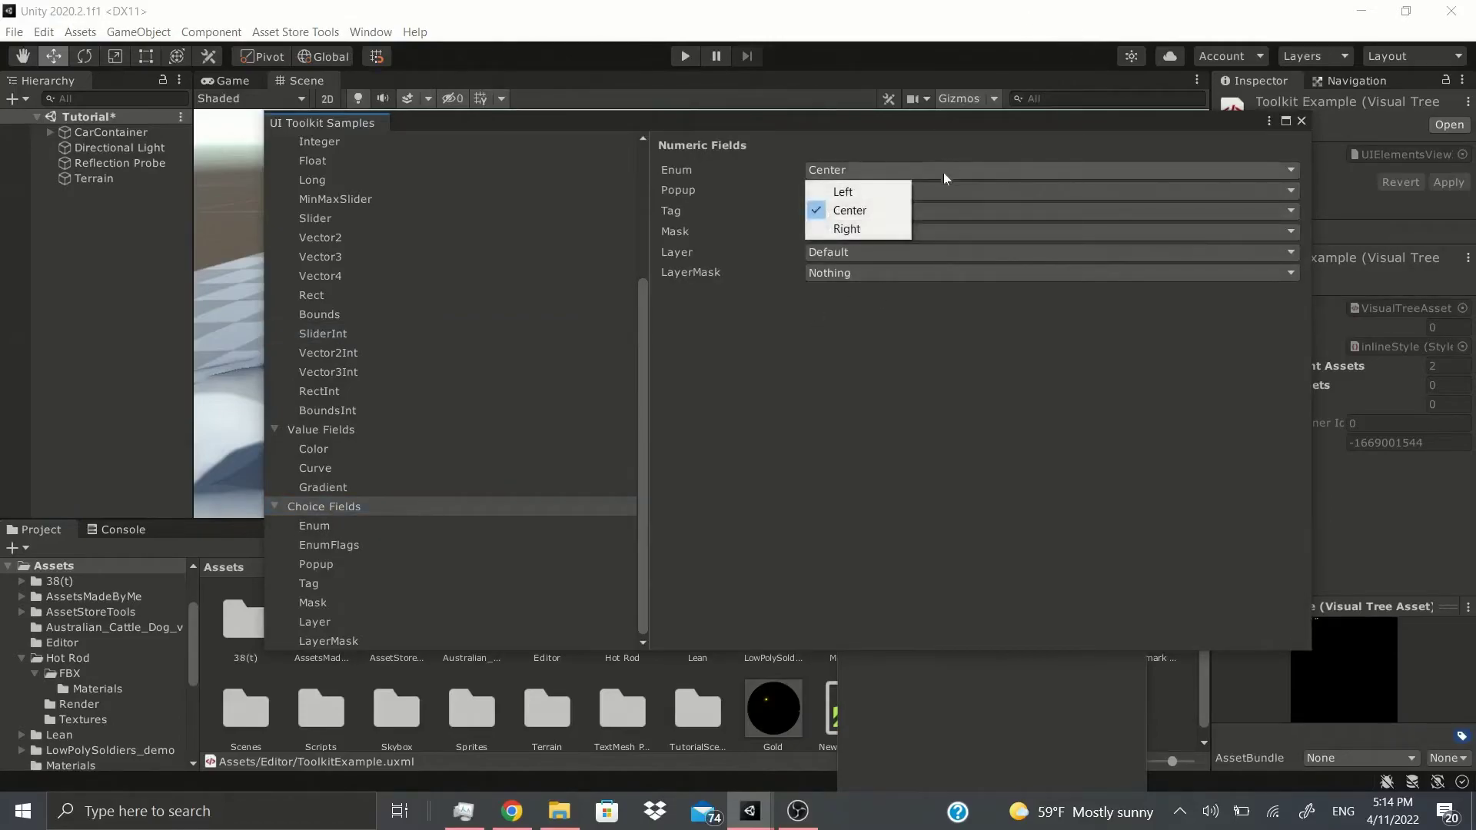
left_click(826, 188)
left_click(876, 191)
left_click(870, 245)
left_click(872, 231)
Open the Enum sample, set its UXML Field to Center, and review the sample's C#, USS and UXML code.
left_click(314, 525)
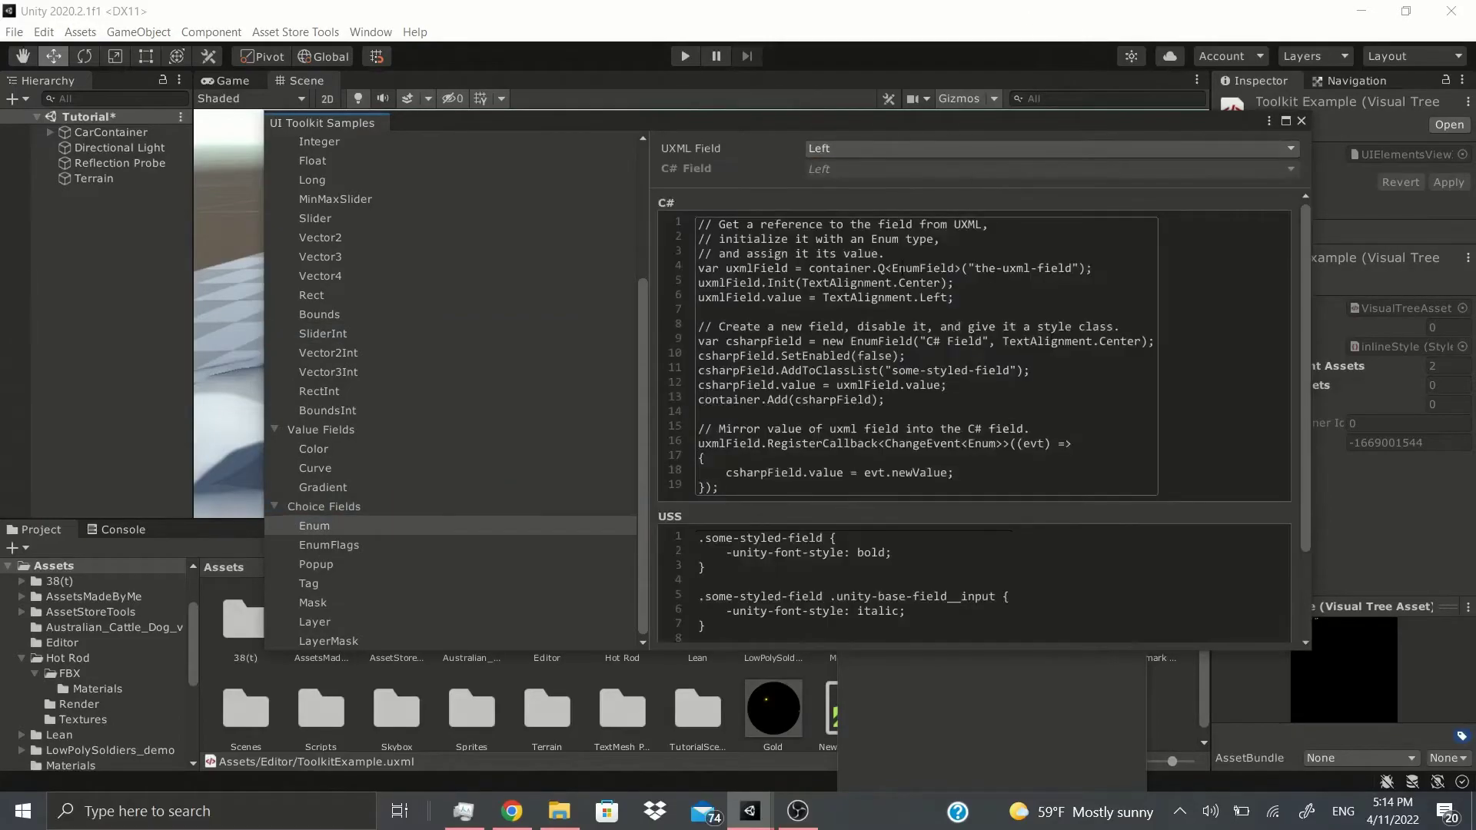
scroll(892, 230, "down", 1)
left_click(892, 146)
left_click(880, 197)
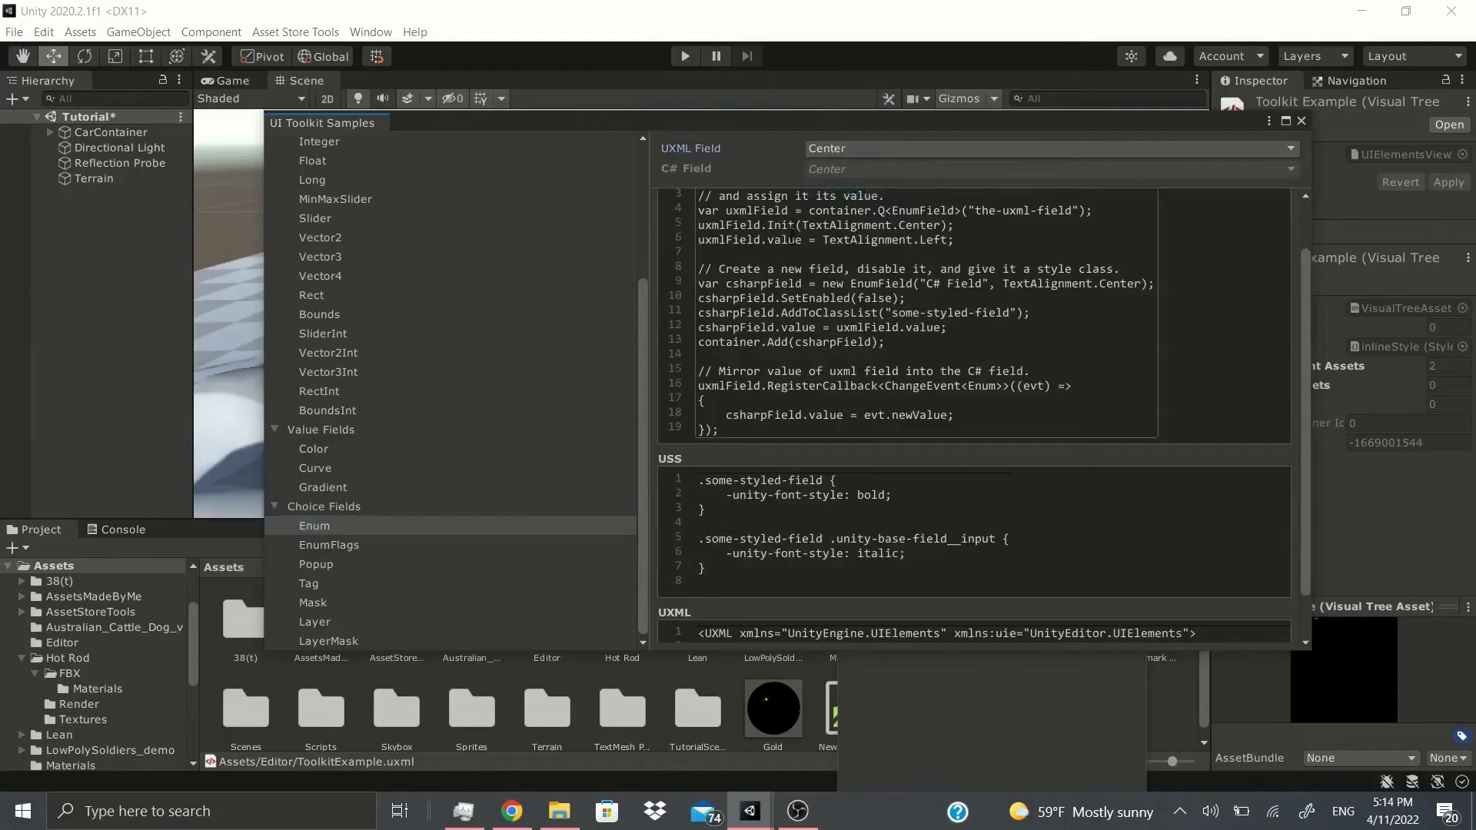
scroll(880, 197, "down", 1)
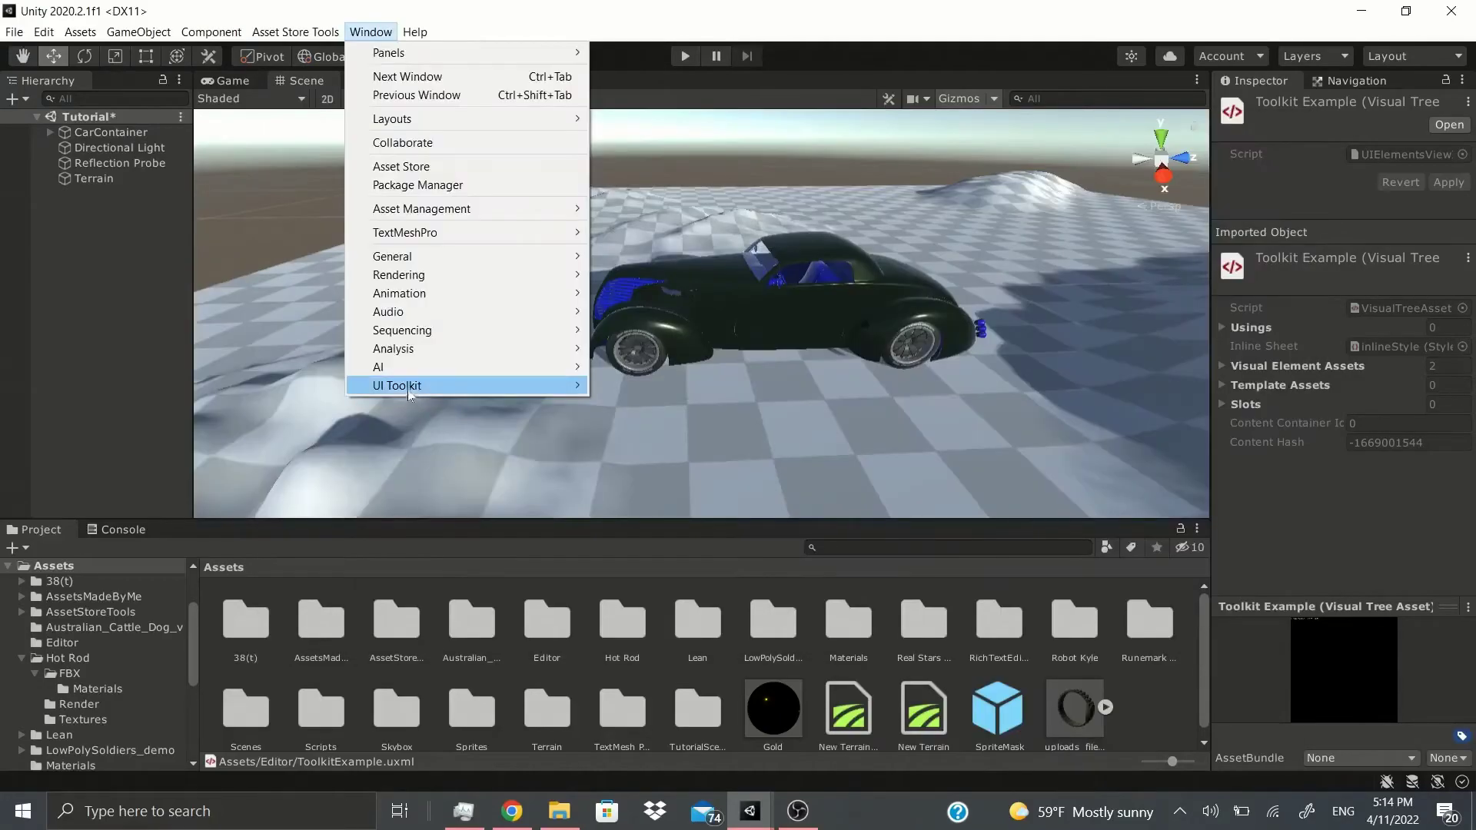
Open the UI Toolkit Debugger and inspect the layout and styles of the SceneHierarchyWindow panel's root VisualElement.
mouse_move(408, 390)
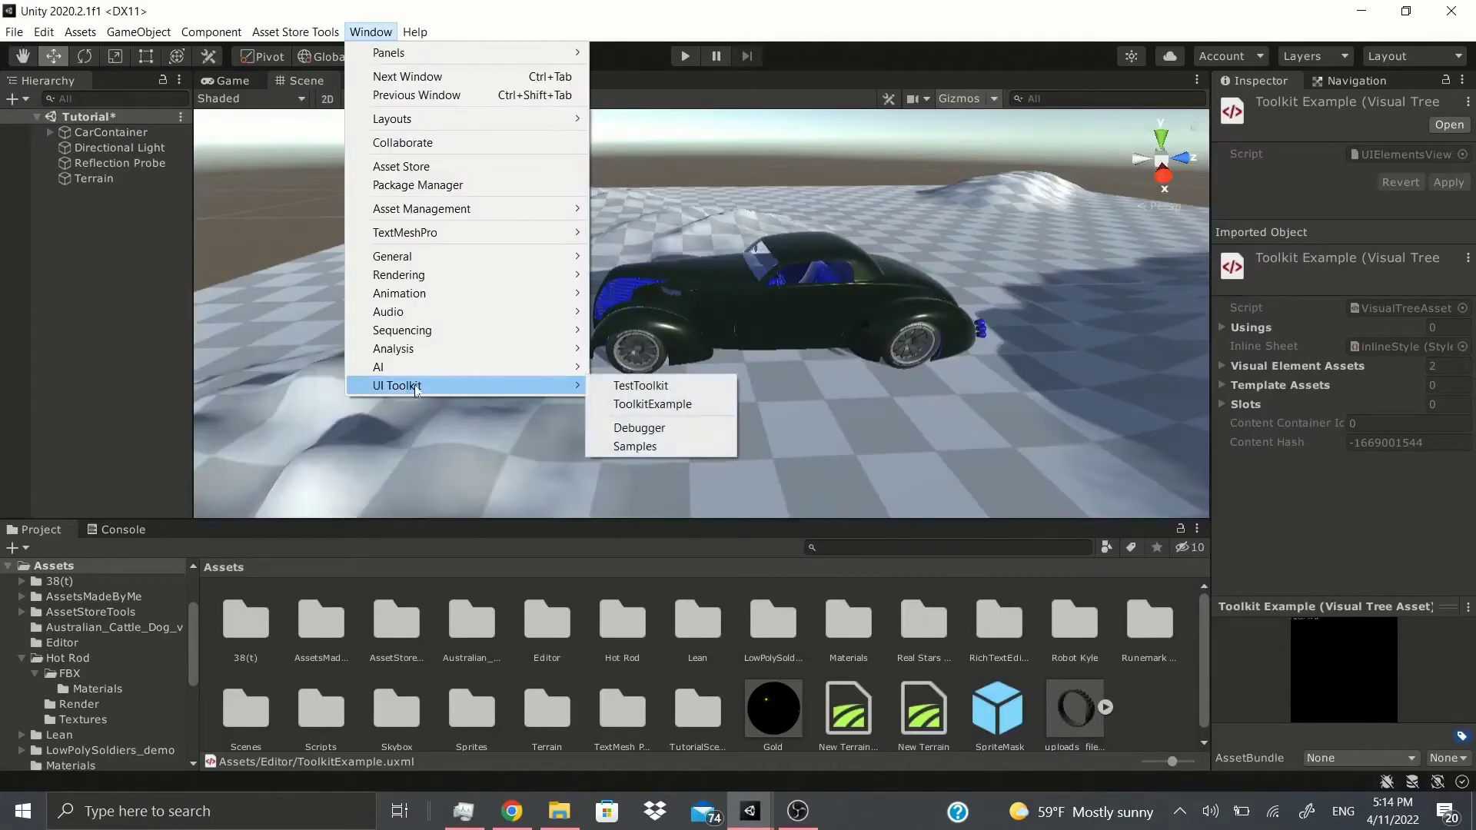
left_click(615, 428)
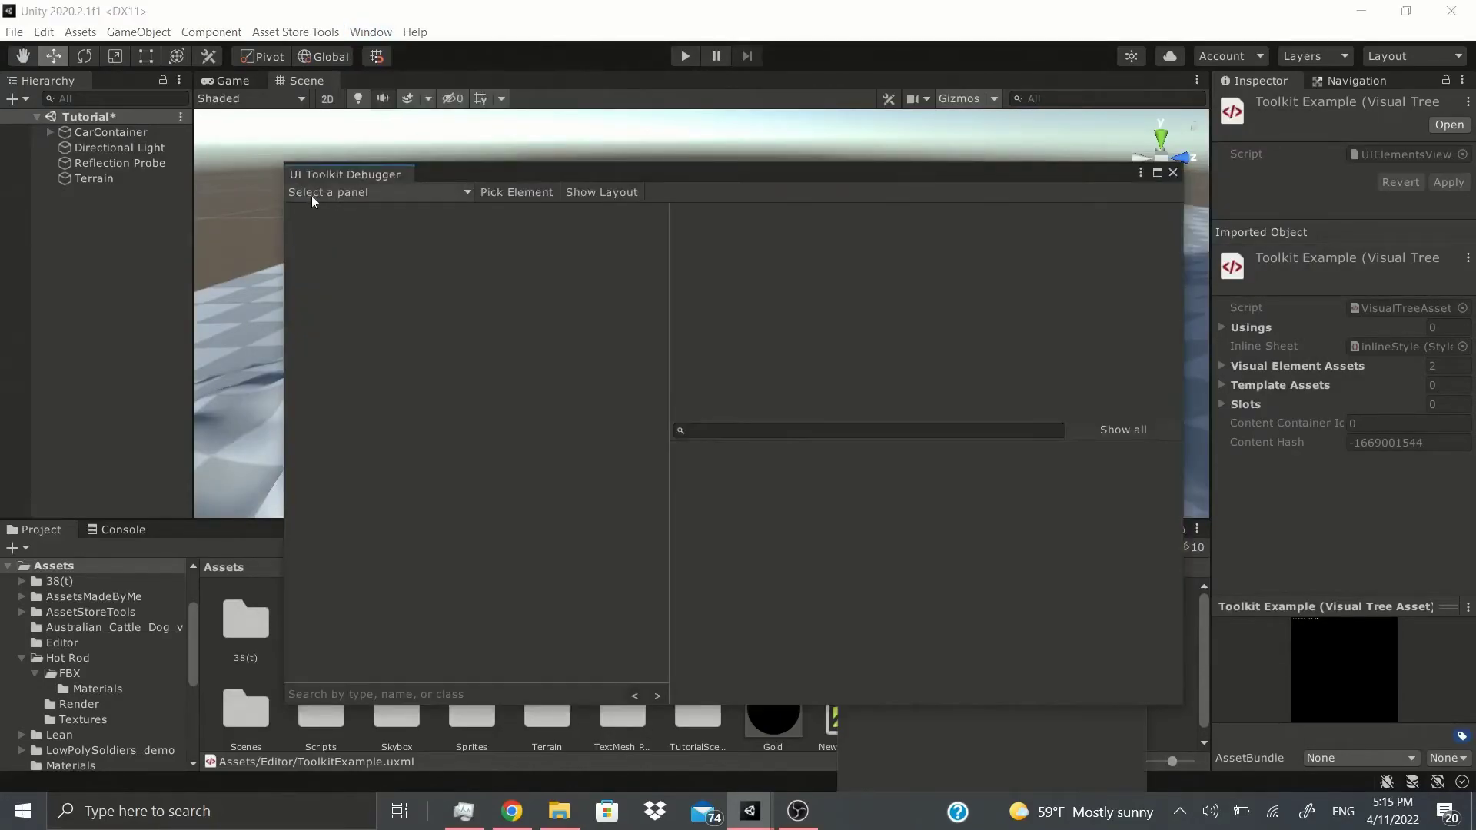
left_click(310, 195)
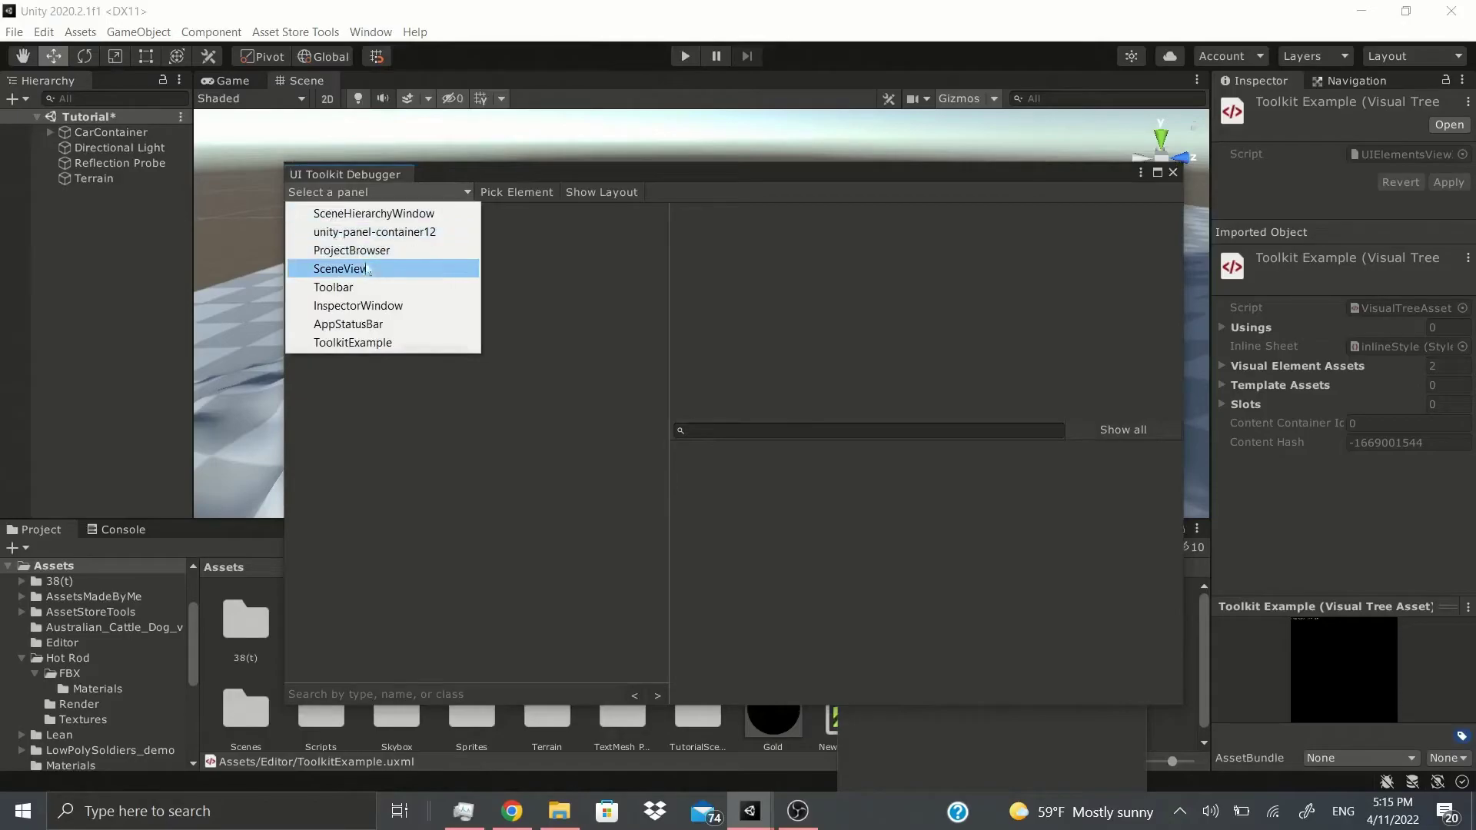
left_click(363, 215)
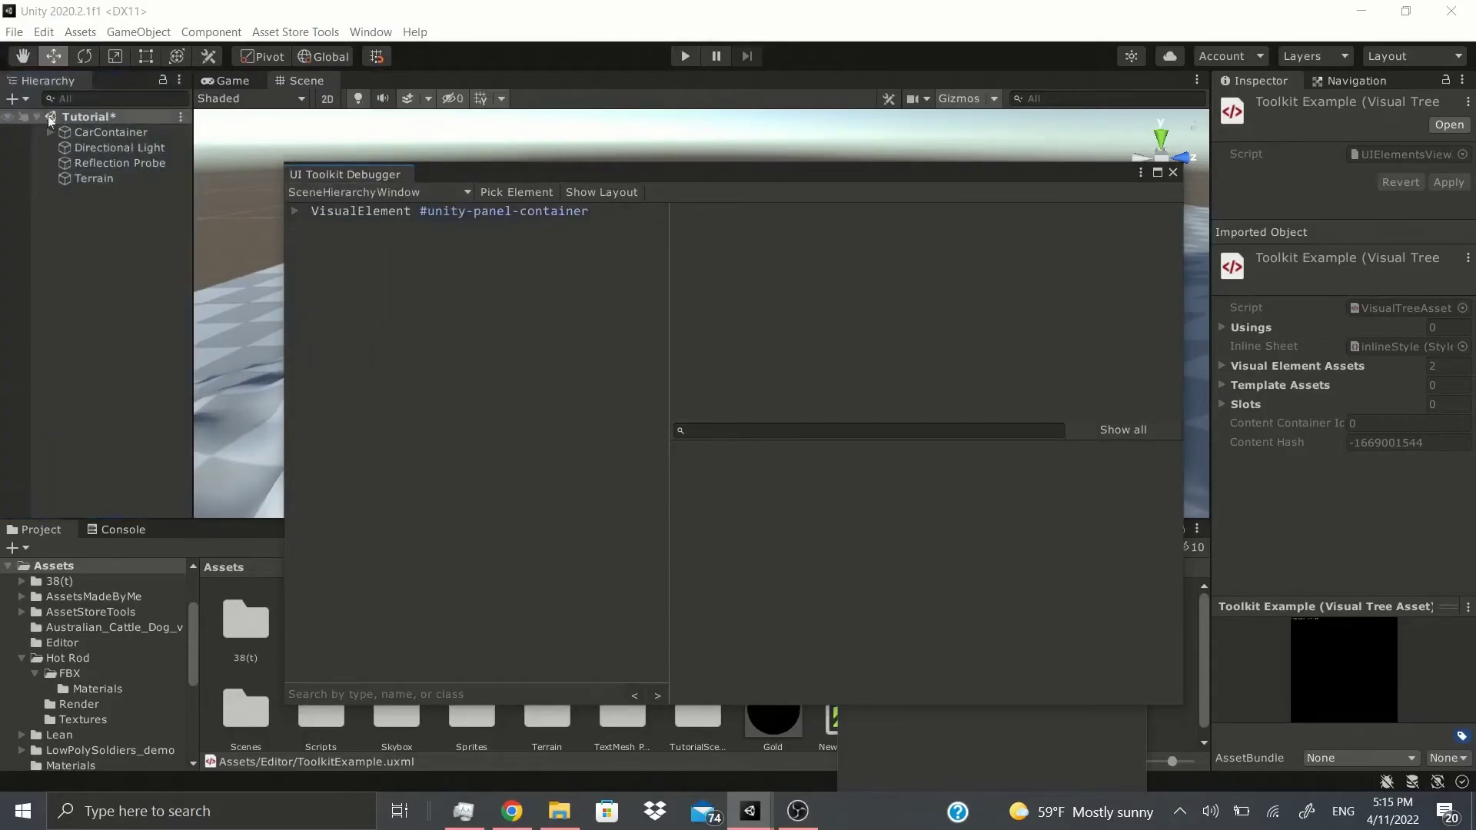
left_click(330, 212)
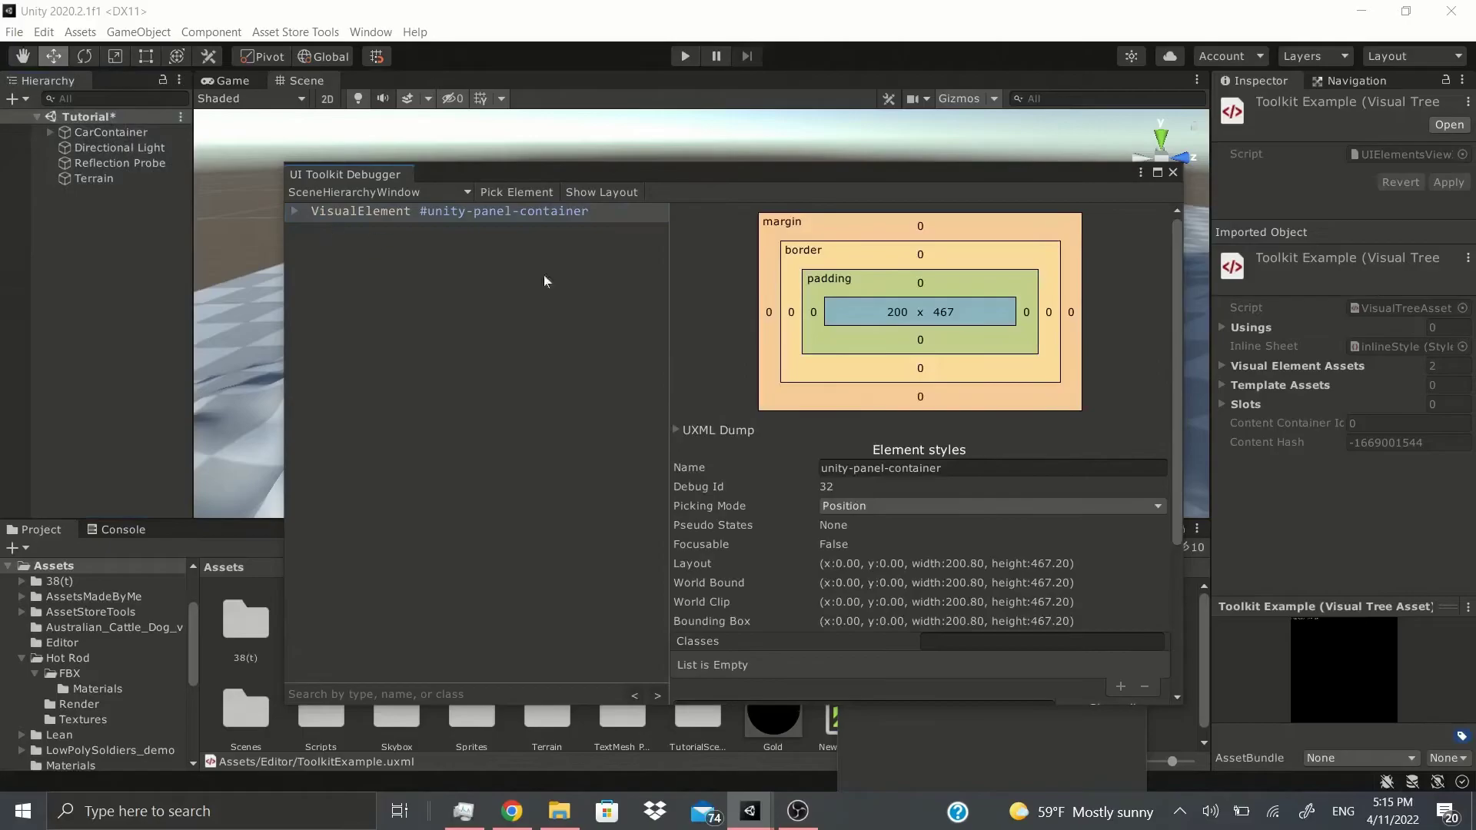
scroll(880, 535, "down", 5)
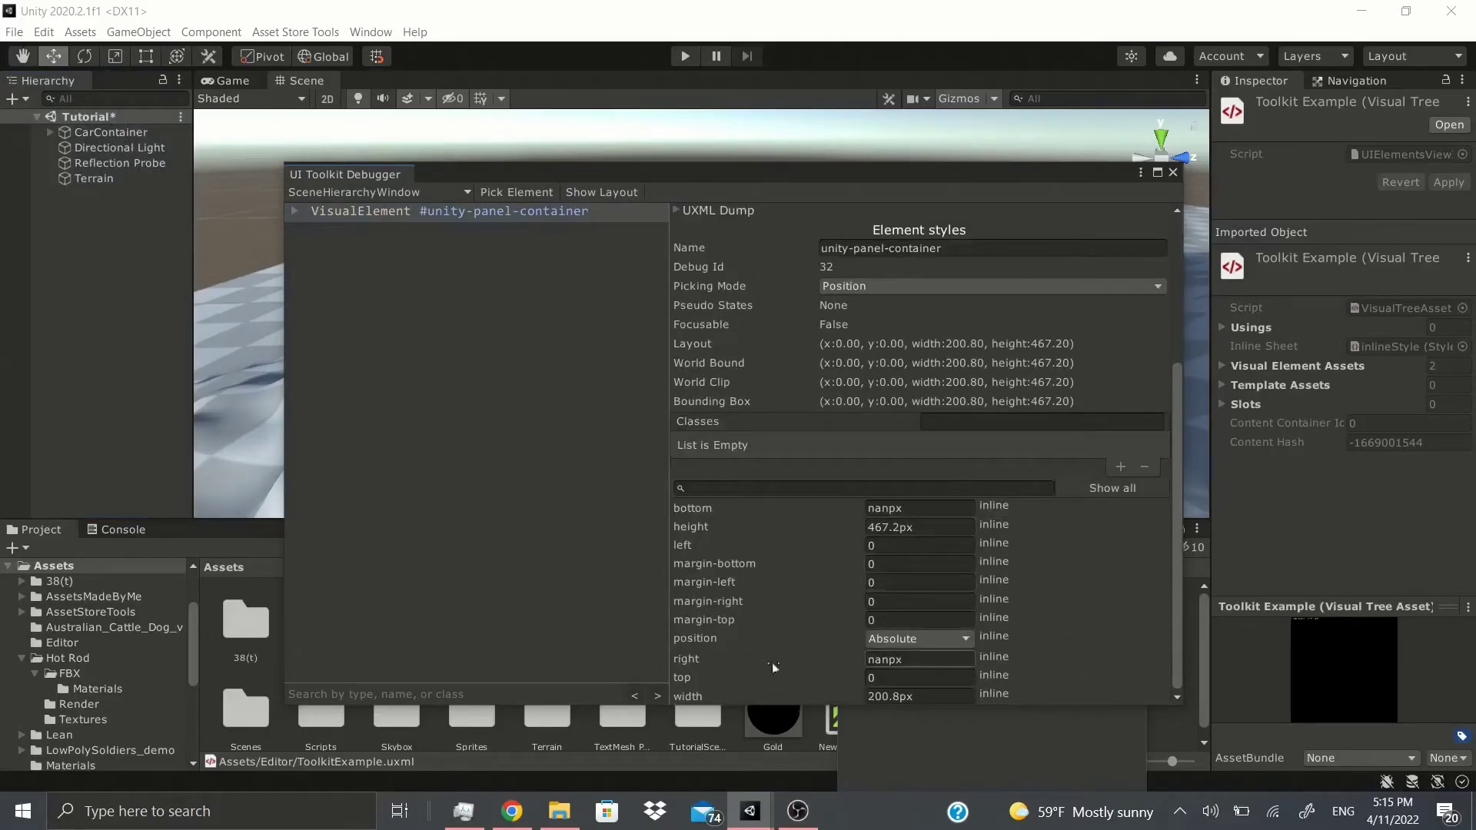
Expand the panel container and review the stylesheets and style properties of its rootVisualContainer2 element.
left_click(295, 211)
left_click(354, 250)
scroll(906, 491, "up", 2)
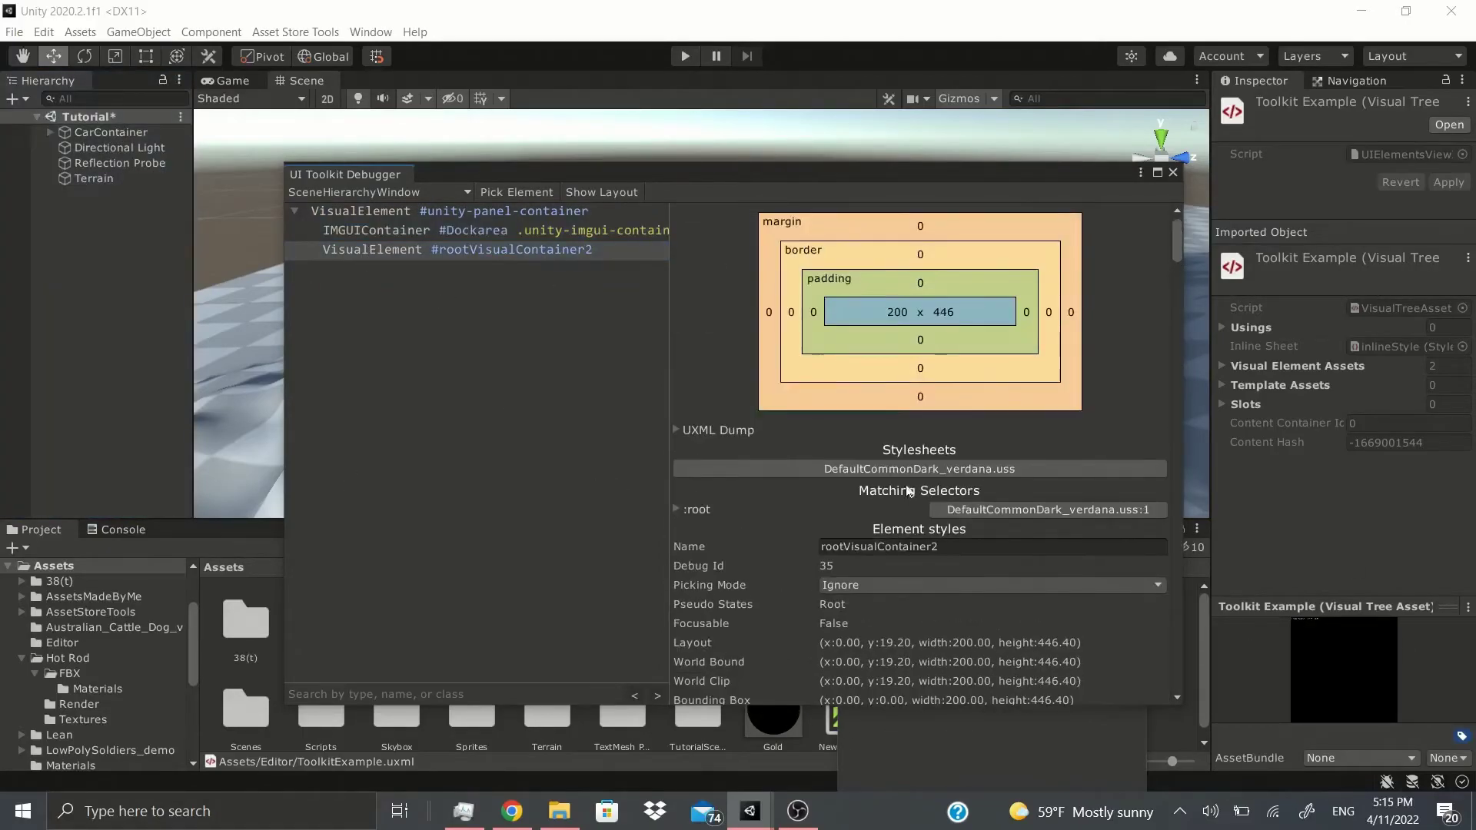
scroll(906, 492, "down", 14)
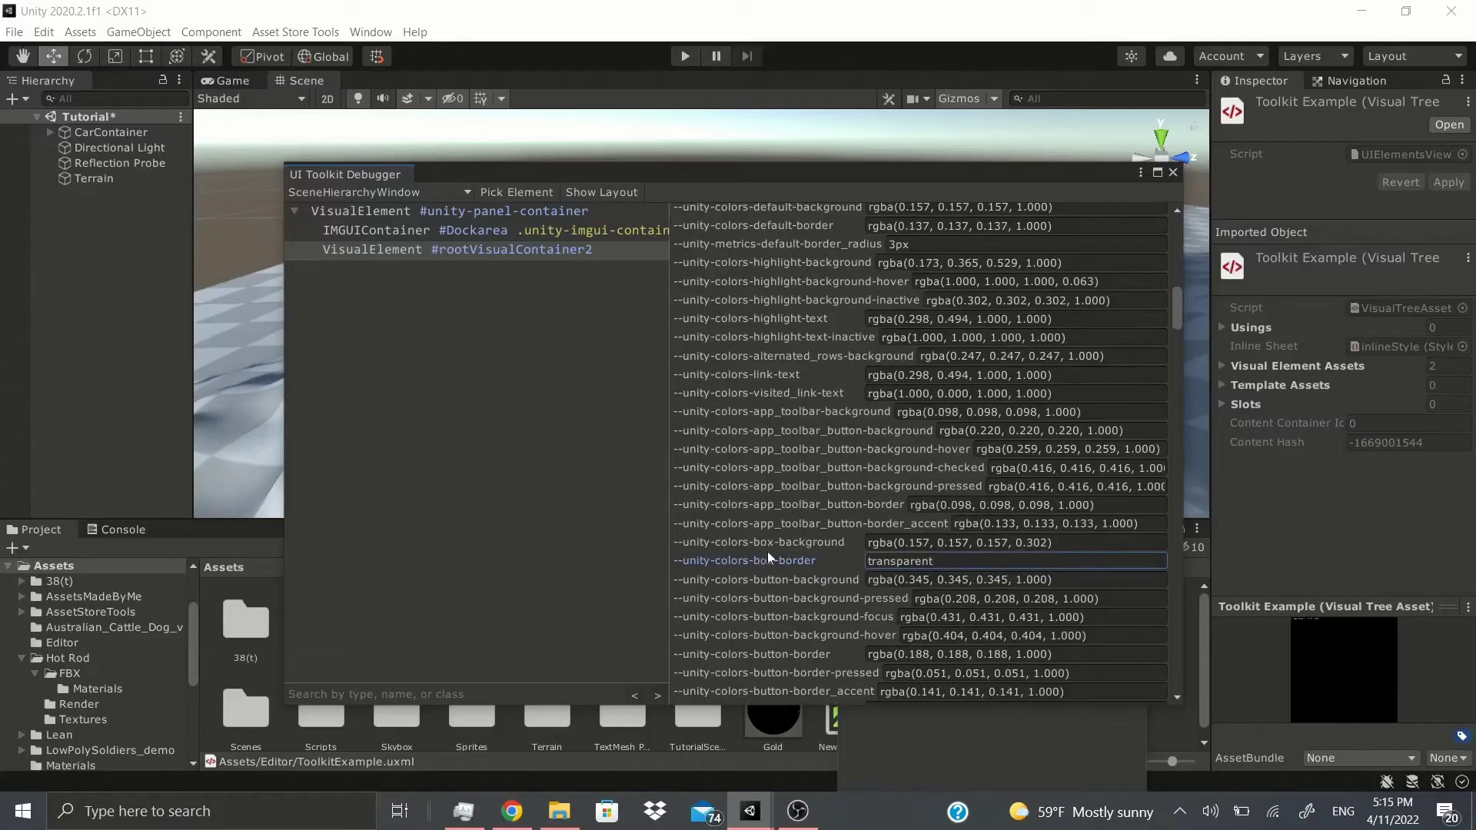
scroll(756, 542, "down", 8)
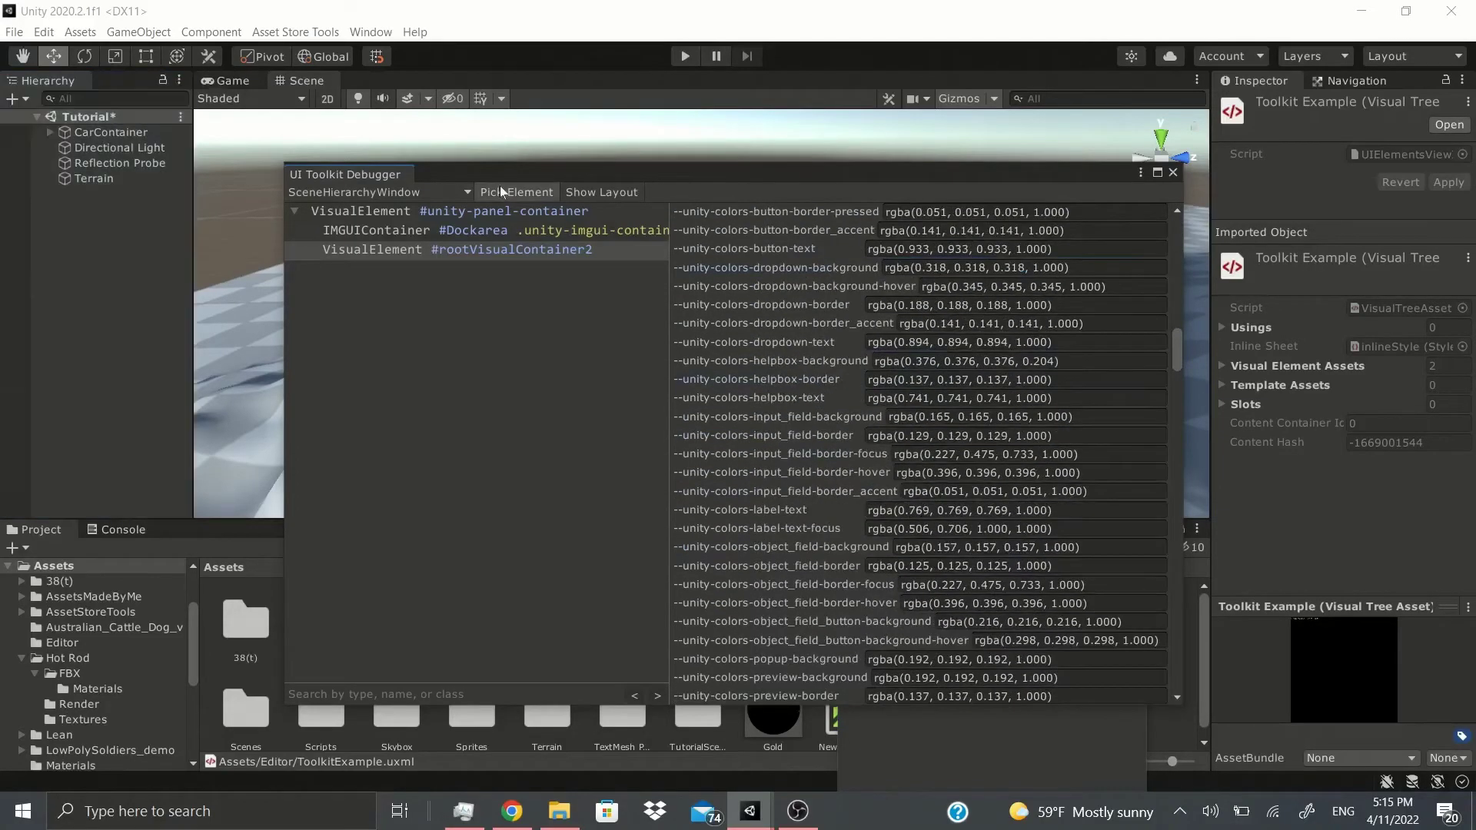
Pick the Scene view as an element to inspect, and switch the debugger to the ToolkitExample panel with its root expanded.
left_click(499, 191)
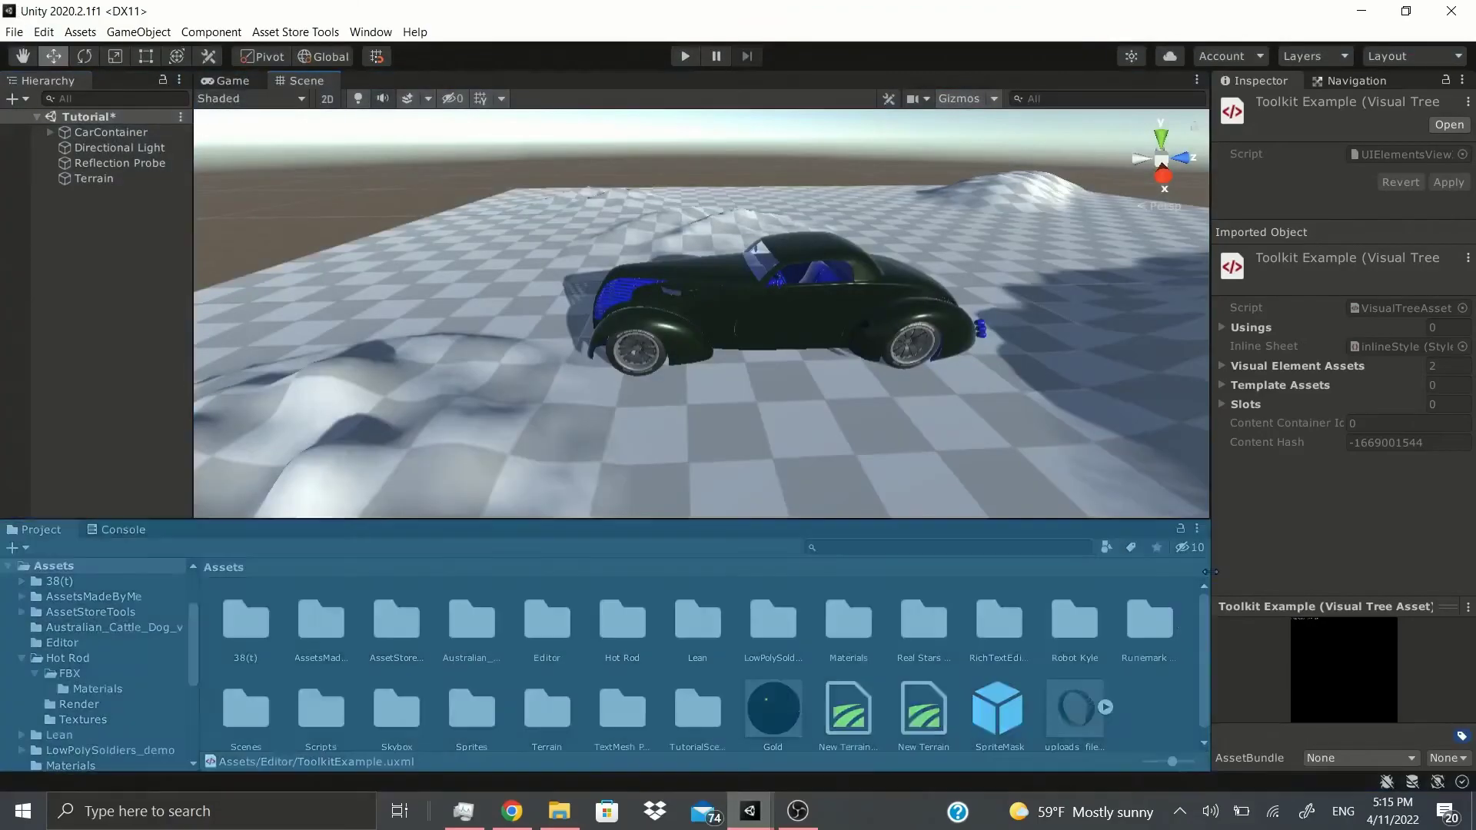
left_click(758, 304)
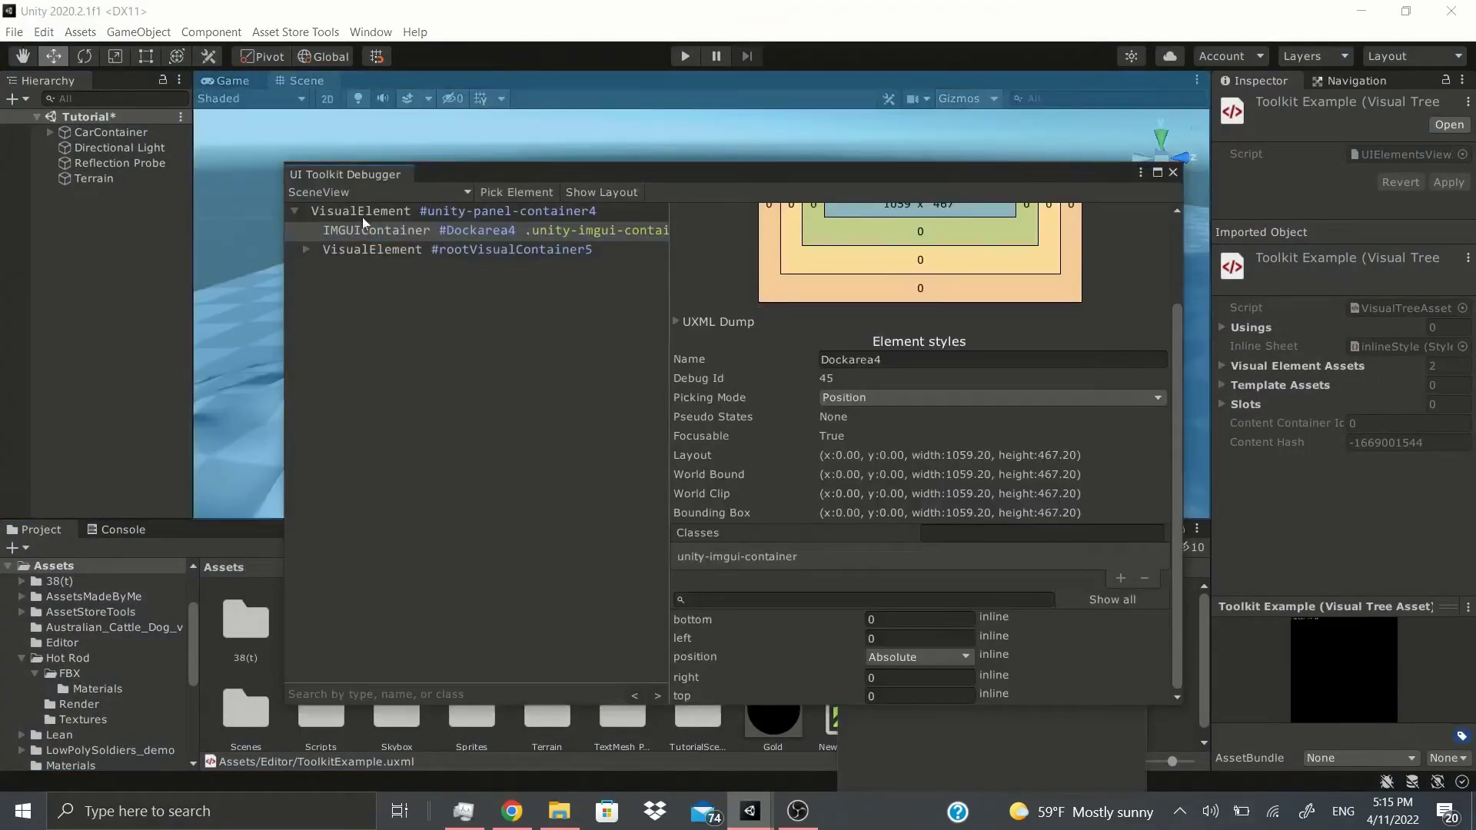
left_click(458, 192)
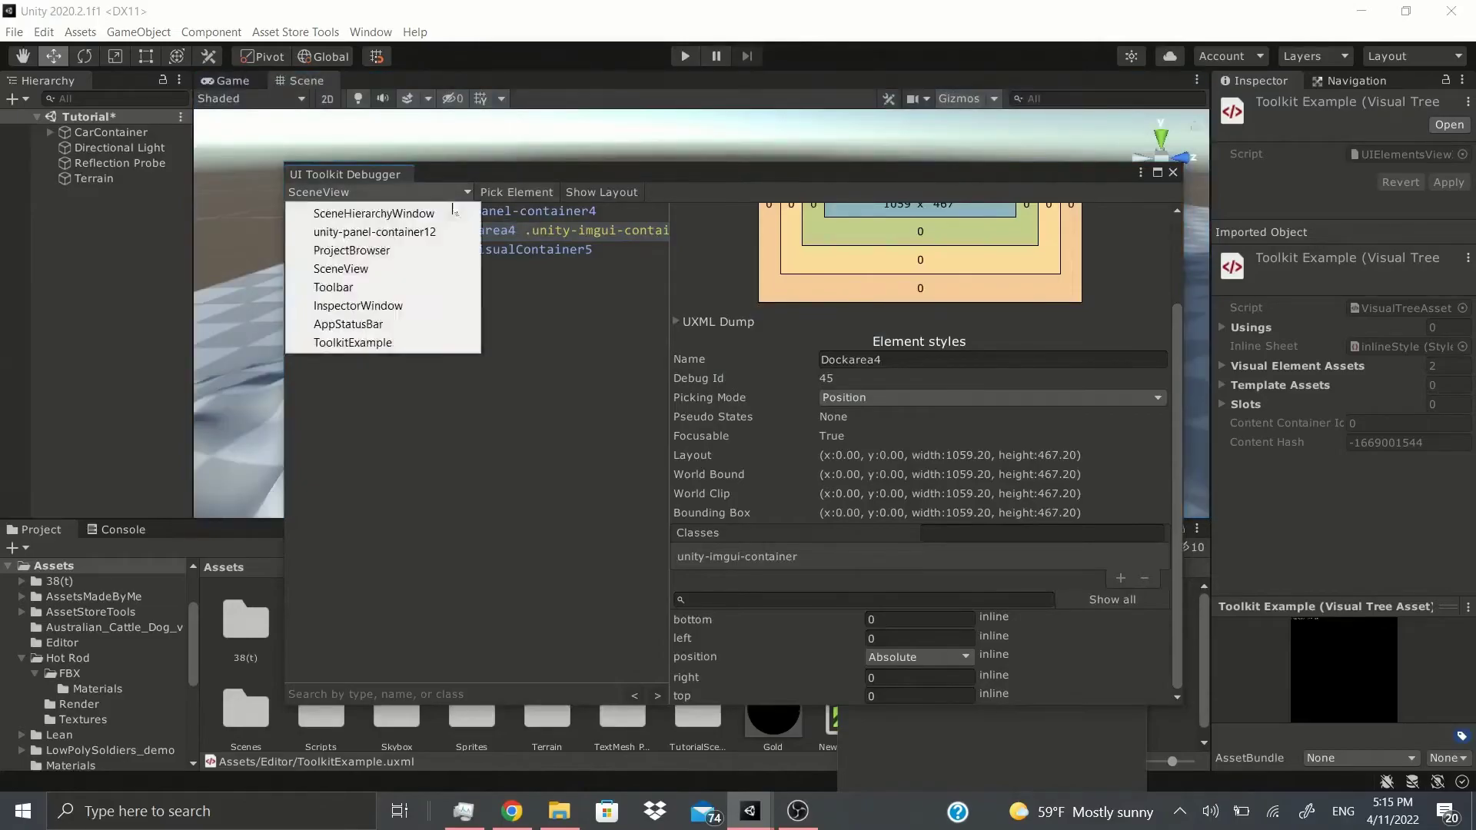
left_click(339, 343)
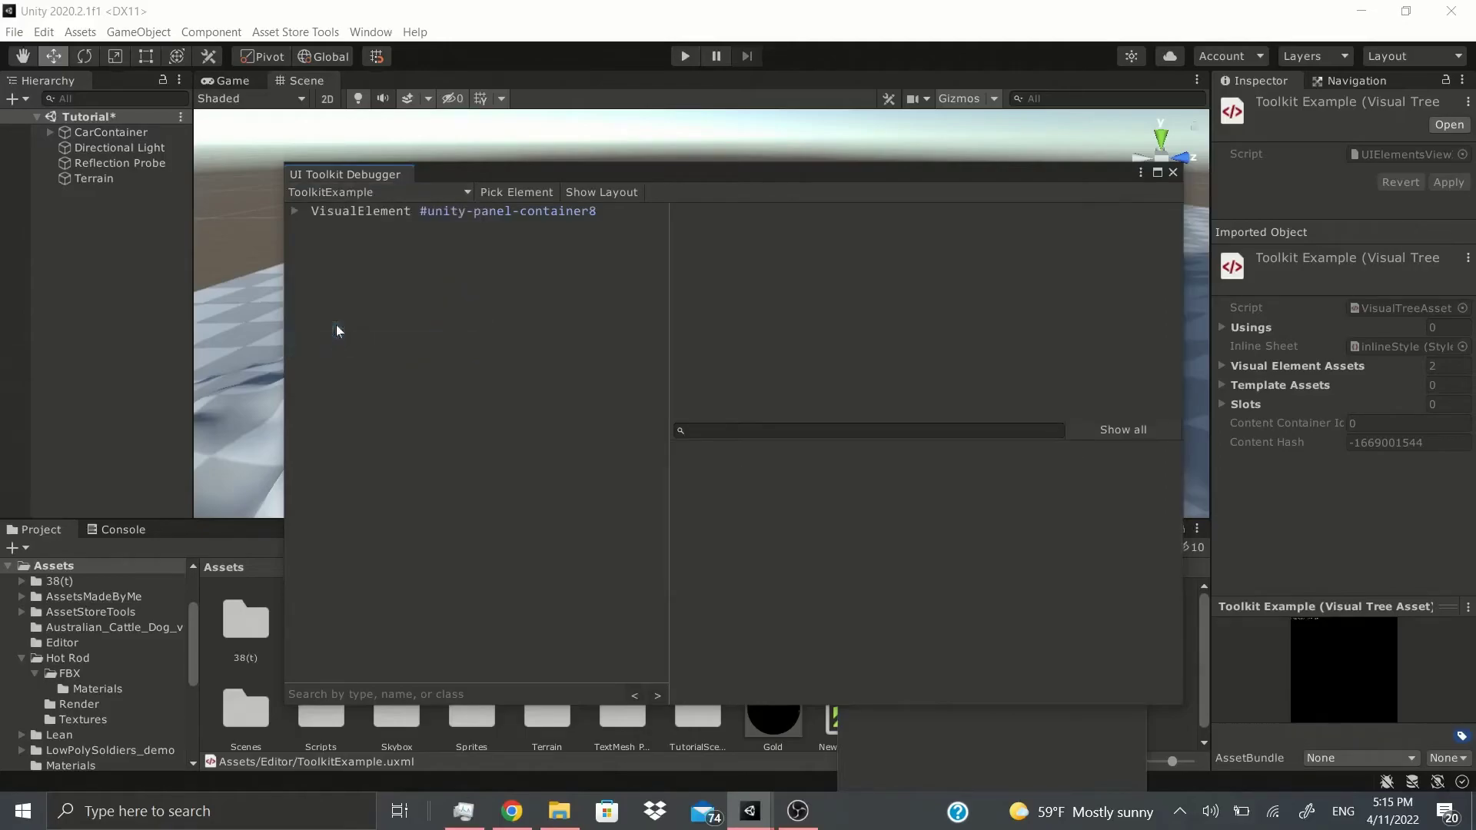
left_click(294, 210)
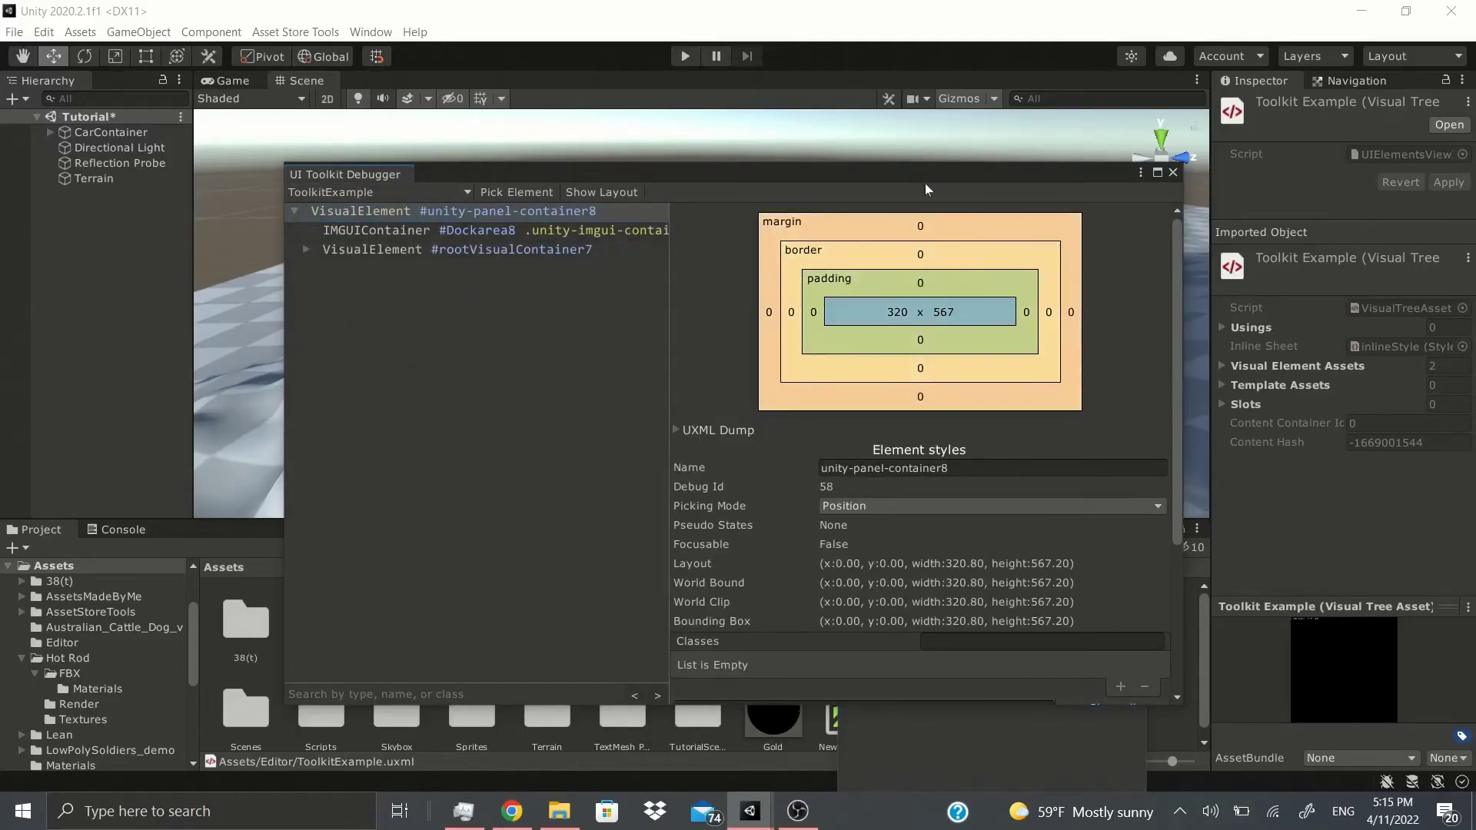
Move the UI Toolkit Debugger and ToolkitExample windows apart, and close the ToolkitExample window.
left_click_drag(721, 172, 450, 94)
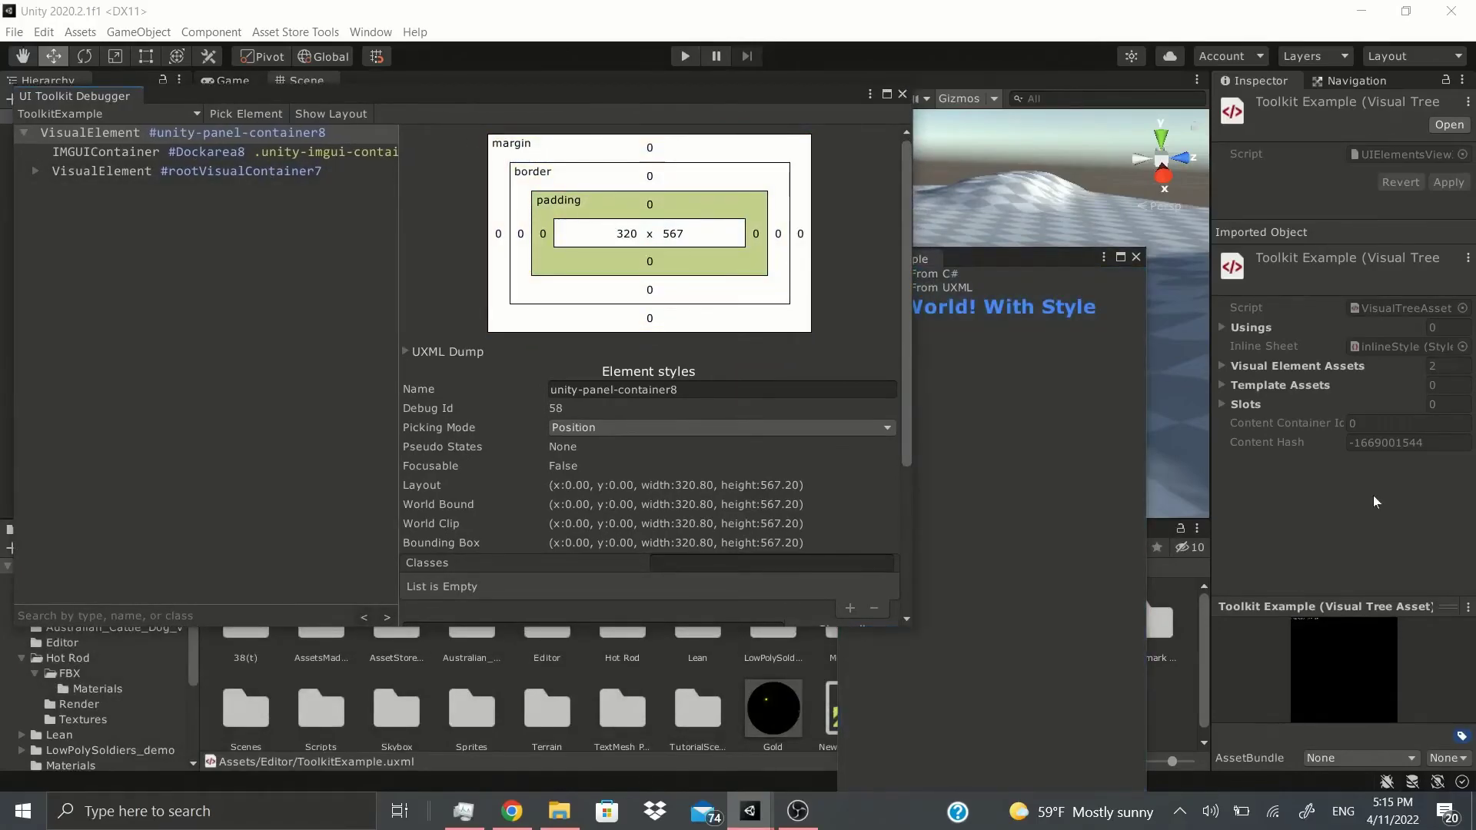
left_click_drag(1069, 256, 1093, 193)
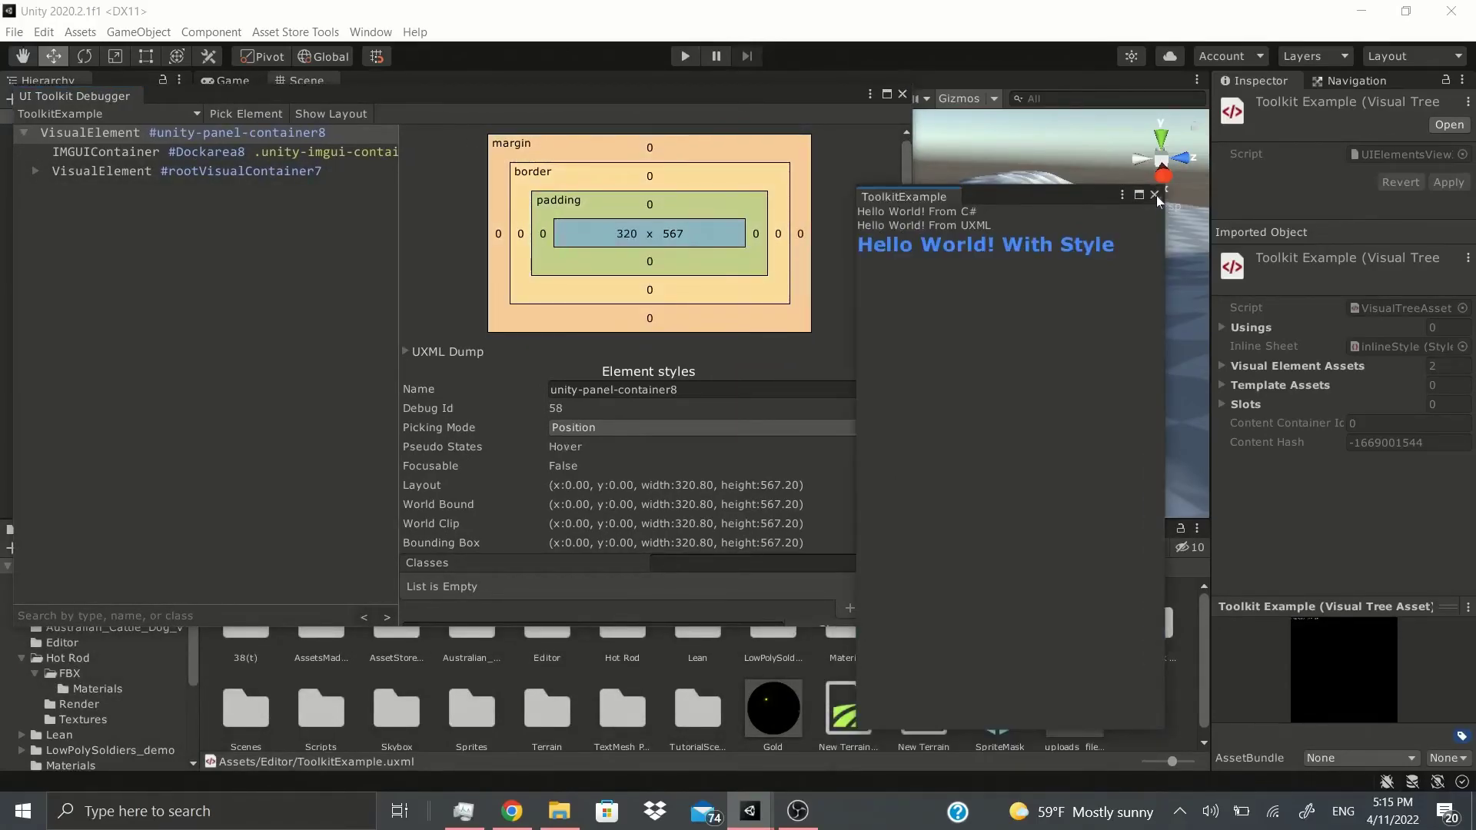
left_click(1157, 196)
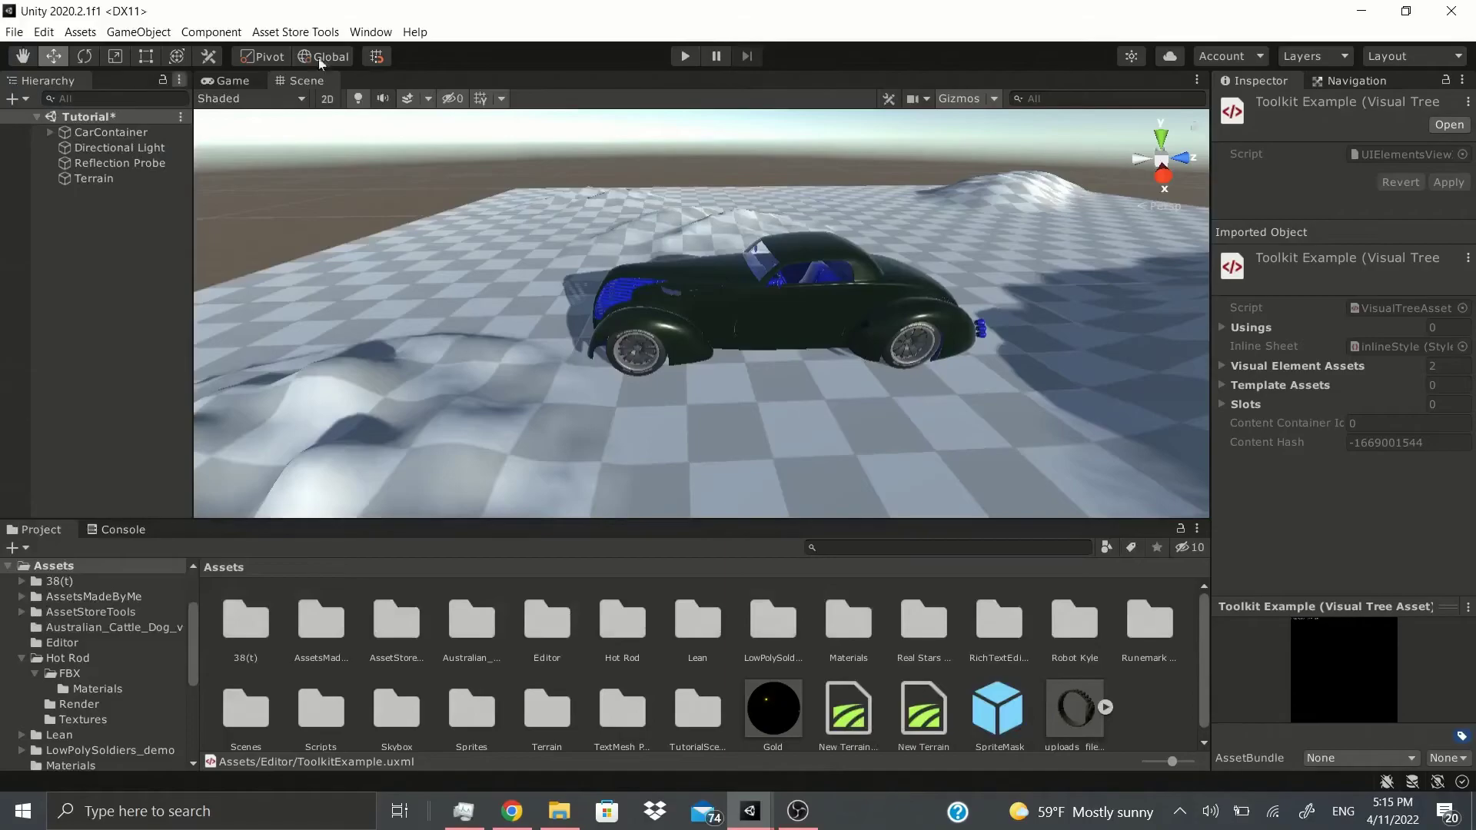
Reopen the UI Toolkit Debugger, inspect the SceneHierarchyWindow panel's visual tree, and close the debugger.
left_click(370, 31)
mouse_move(429, 389)
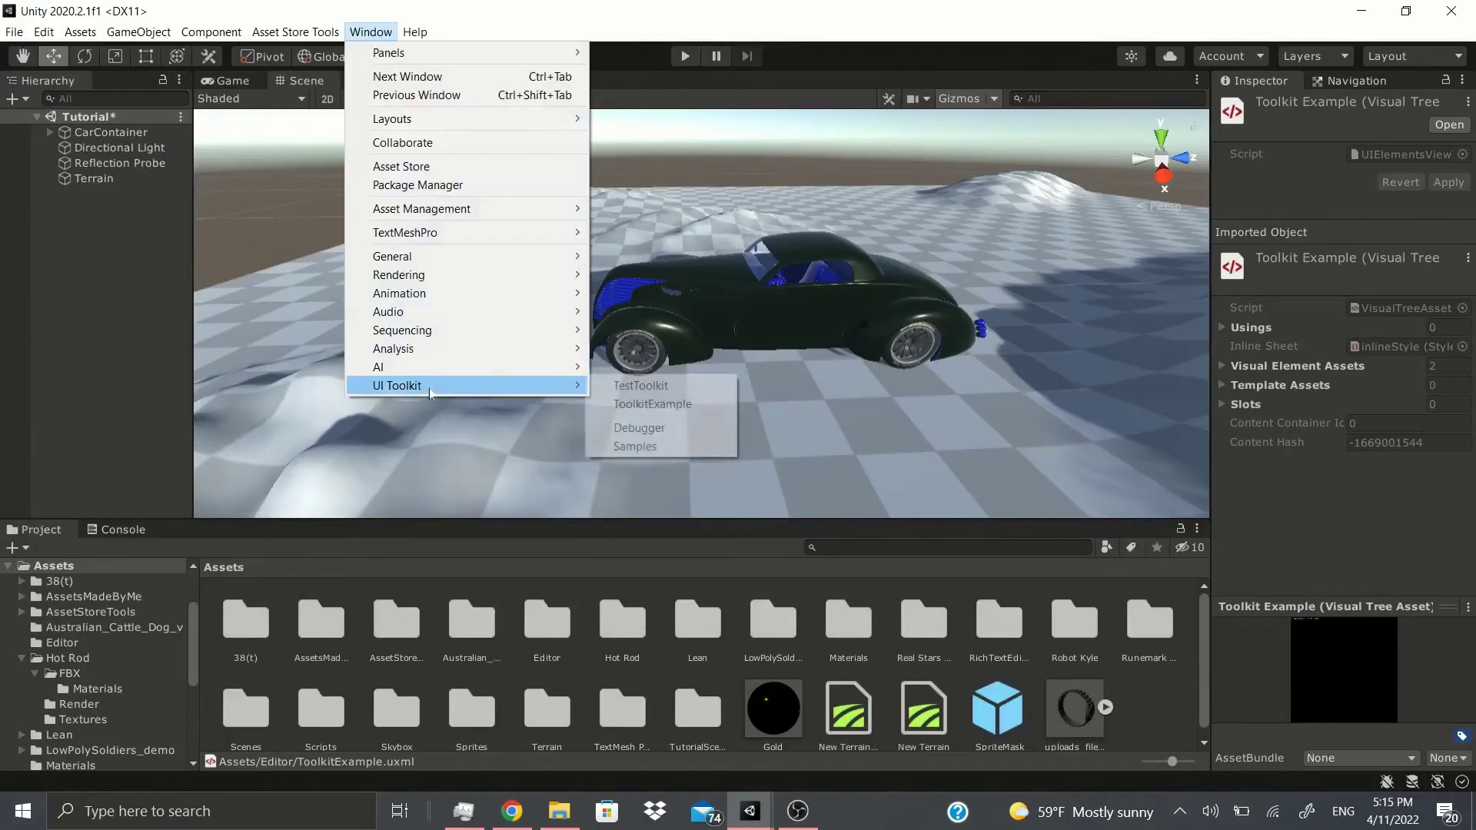
left_click(635, 428)
left_click(185, 114)
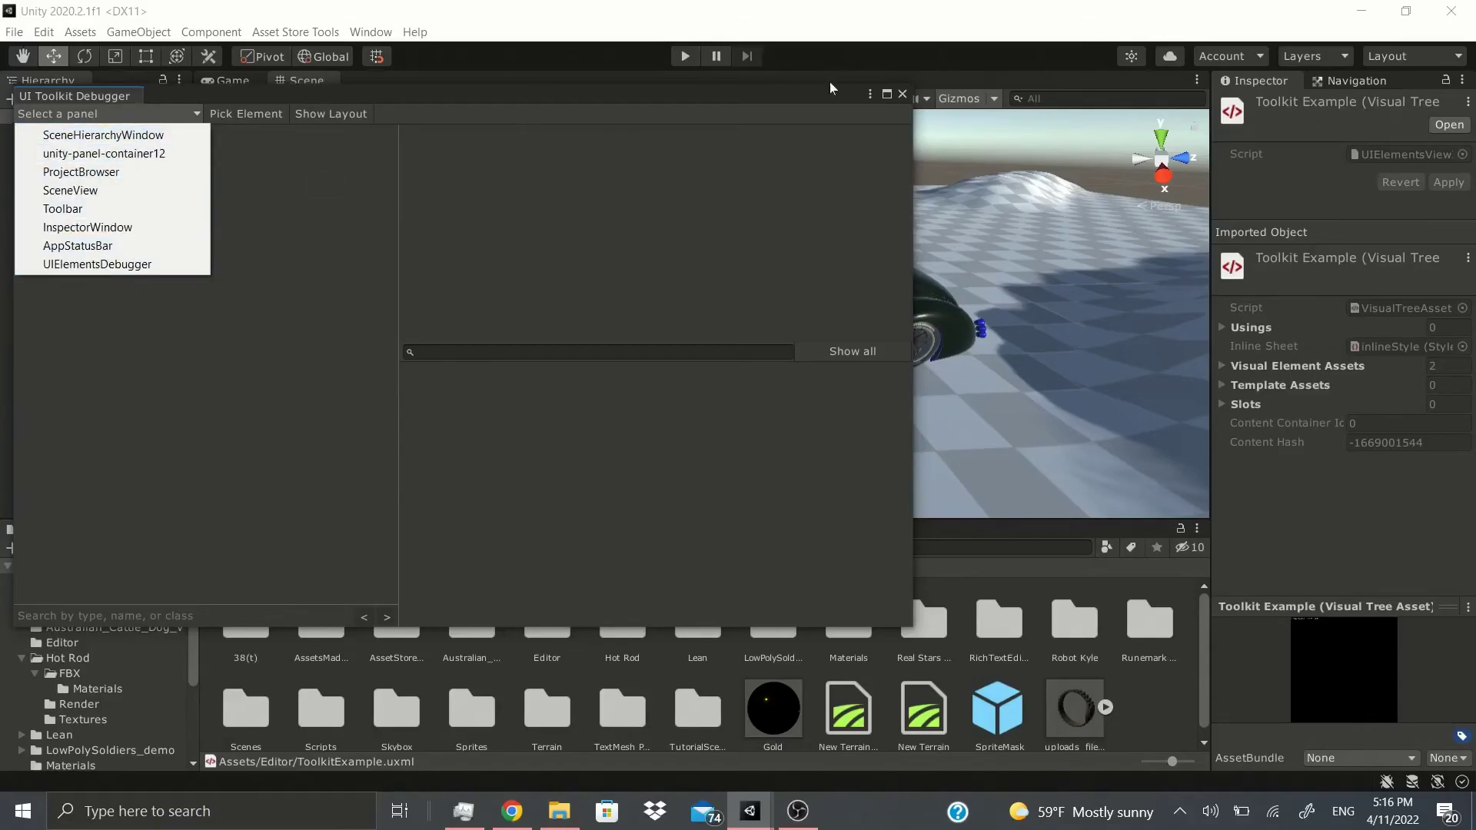
left_click(120, 158)
left_click(115, 113)
left_click(116, 132)
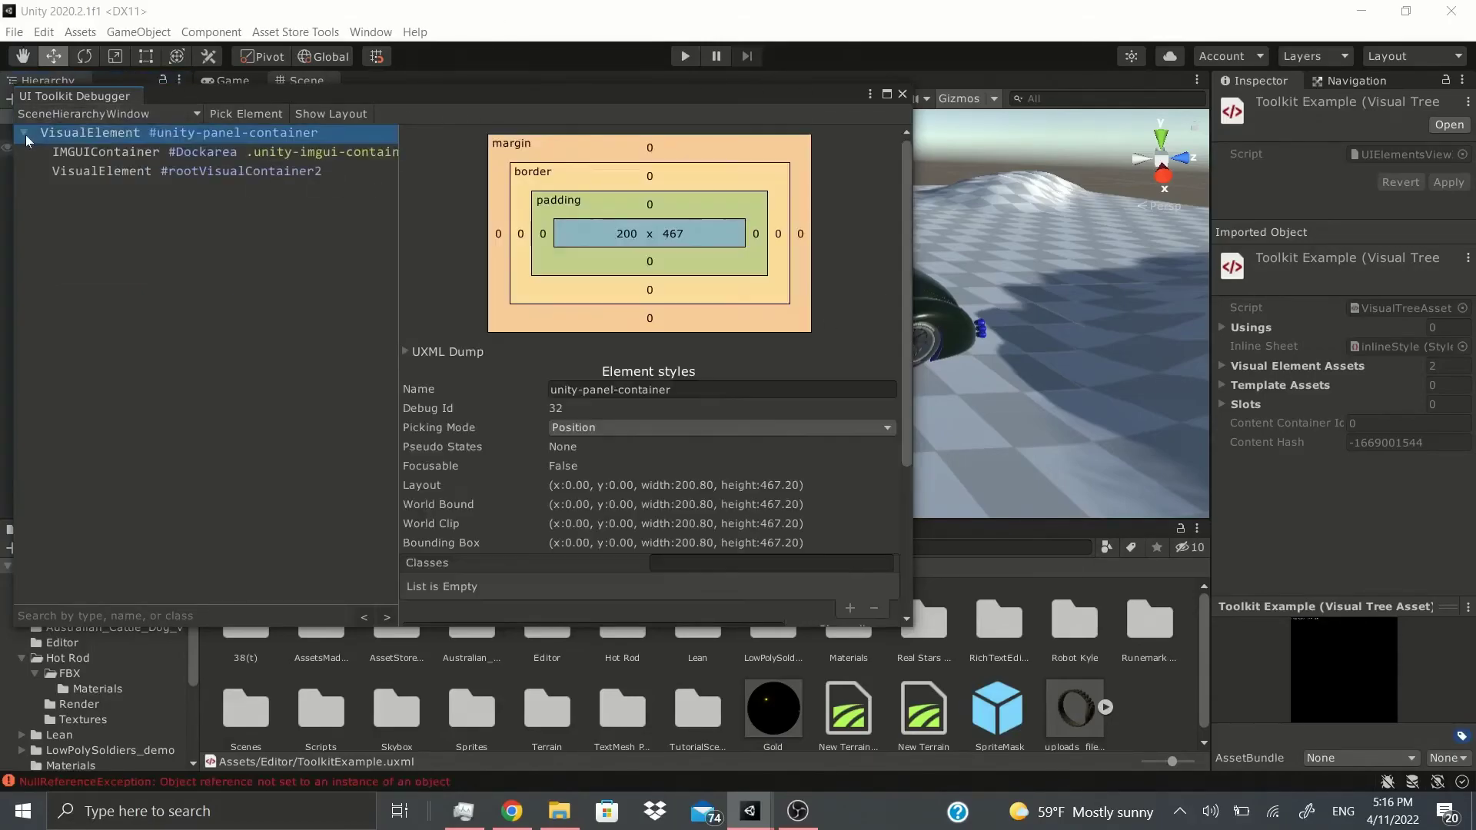
left_click(902, 94)
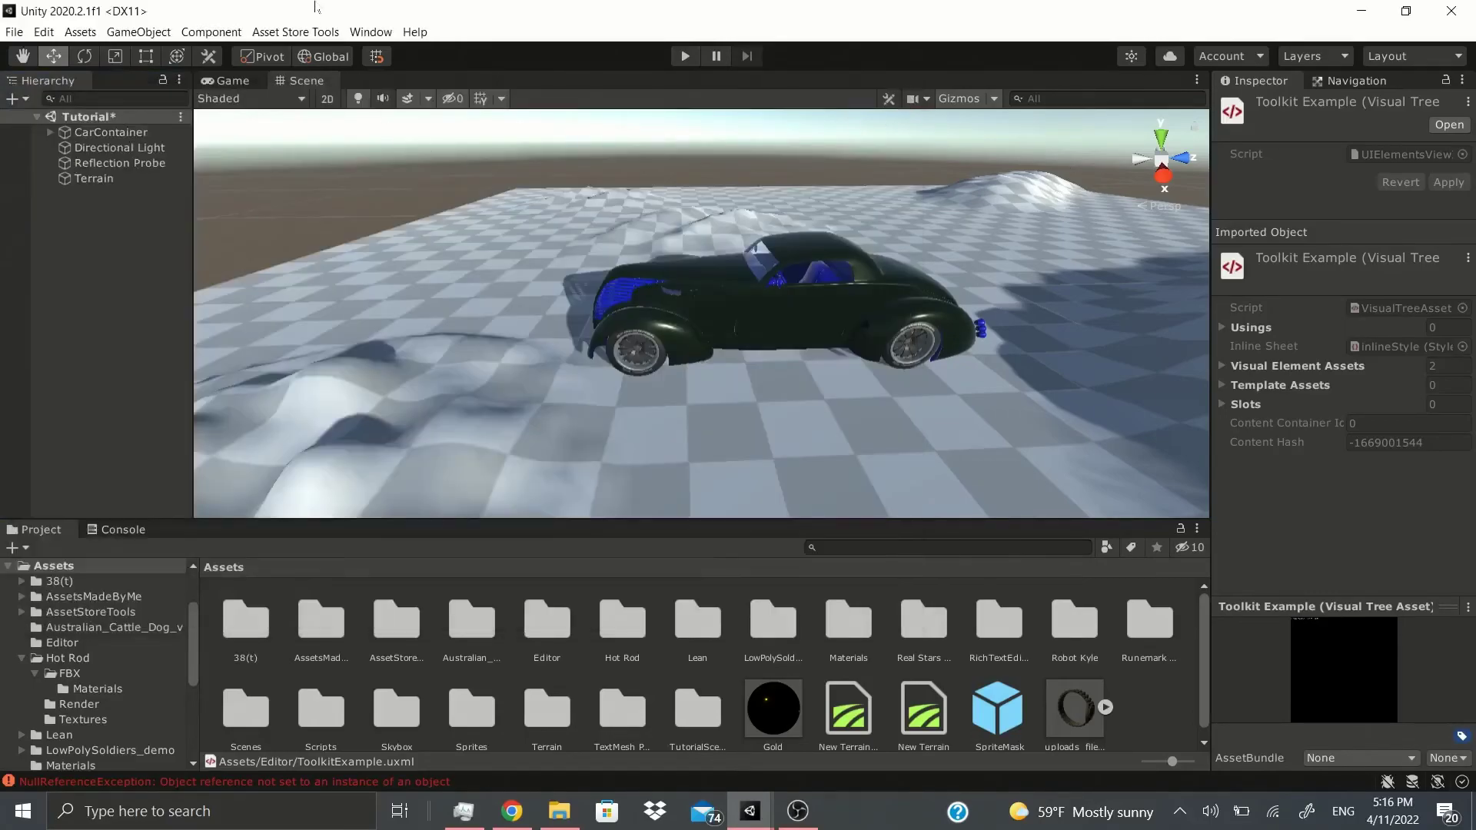
left_click(371, 32)
mouse_move(487, 385)
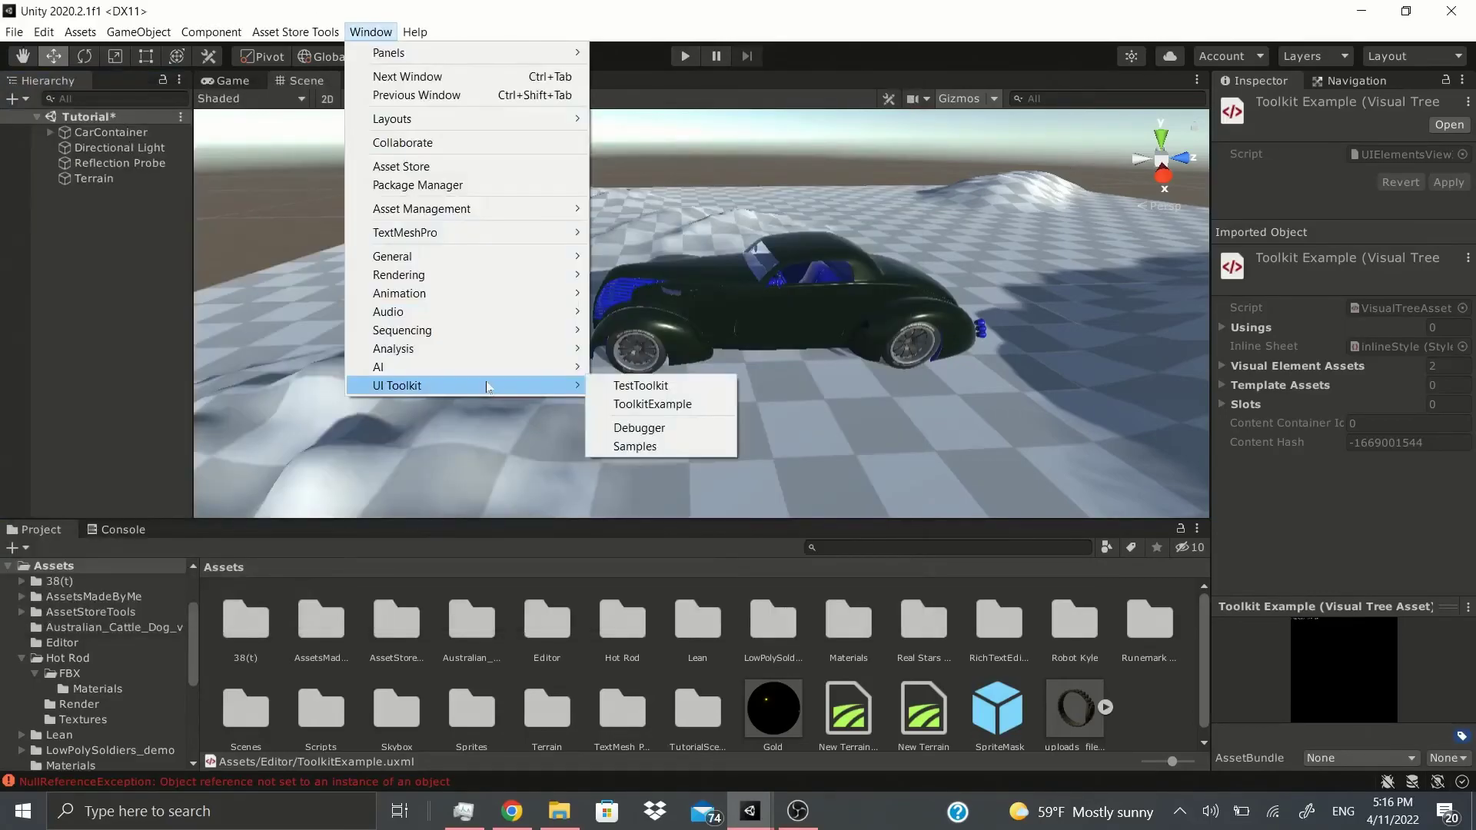
left_click(458, 424)
left_click(449, 495)
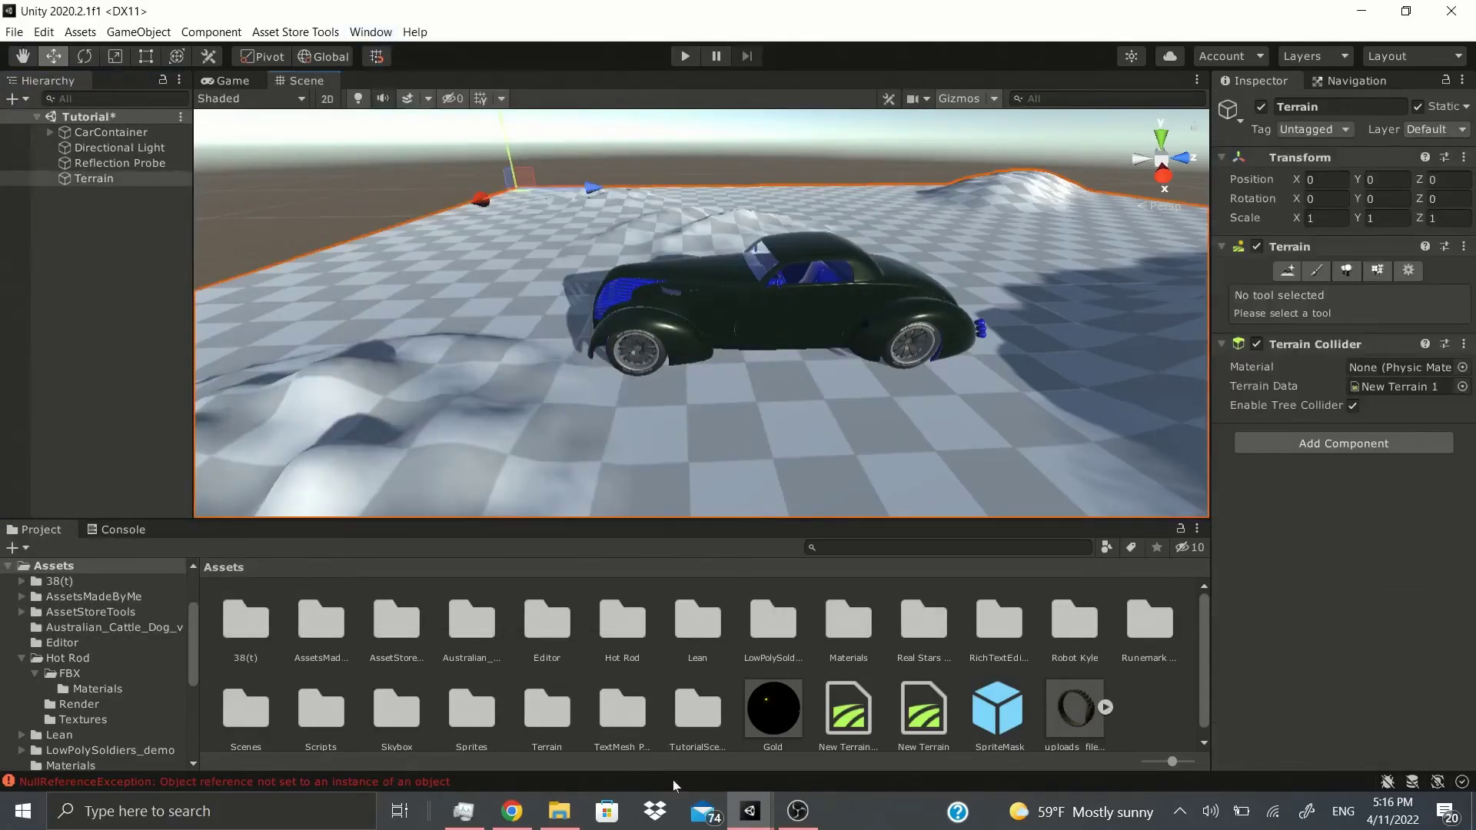
left_click(91, 354)
left_click(370, 32)
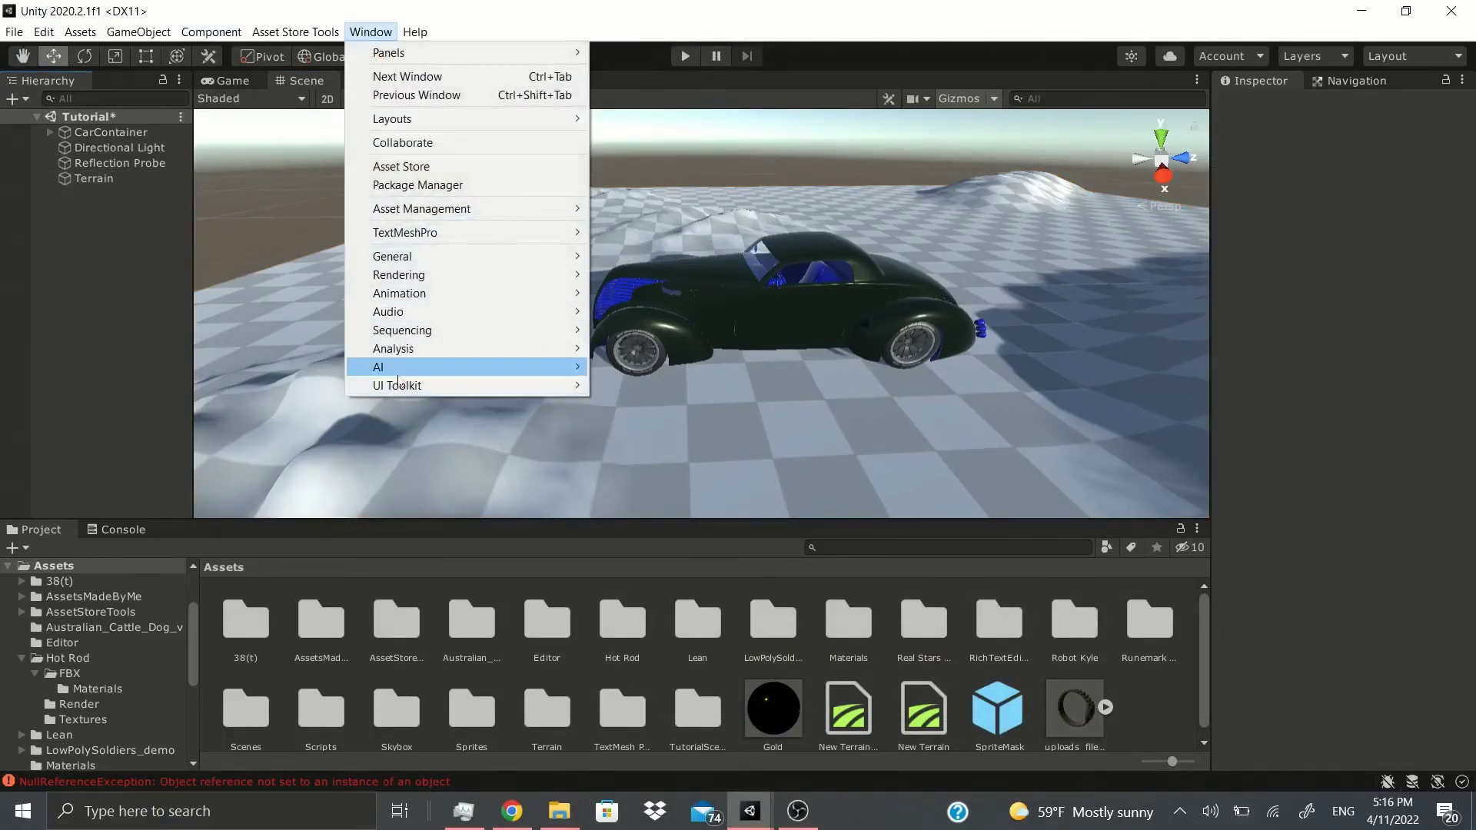
mouse_move(398, 380)
mouse_move(409, 354)
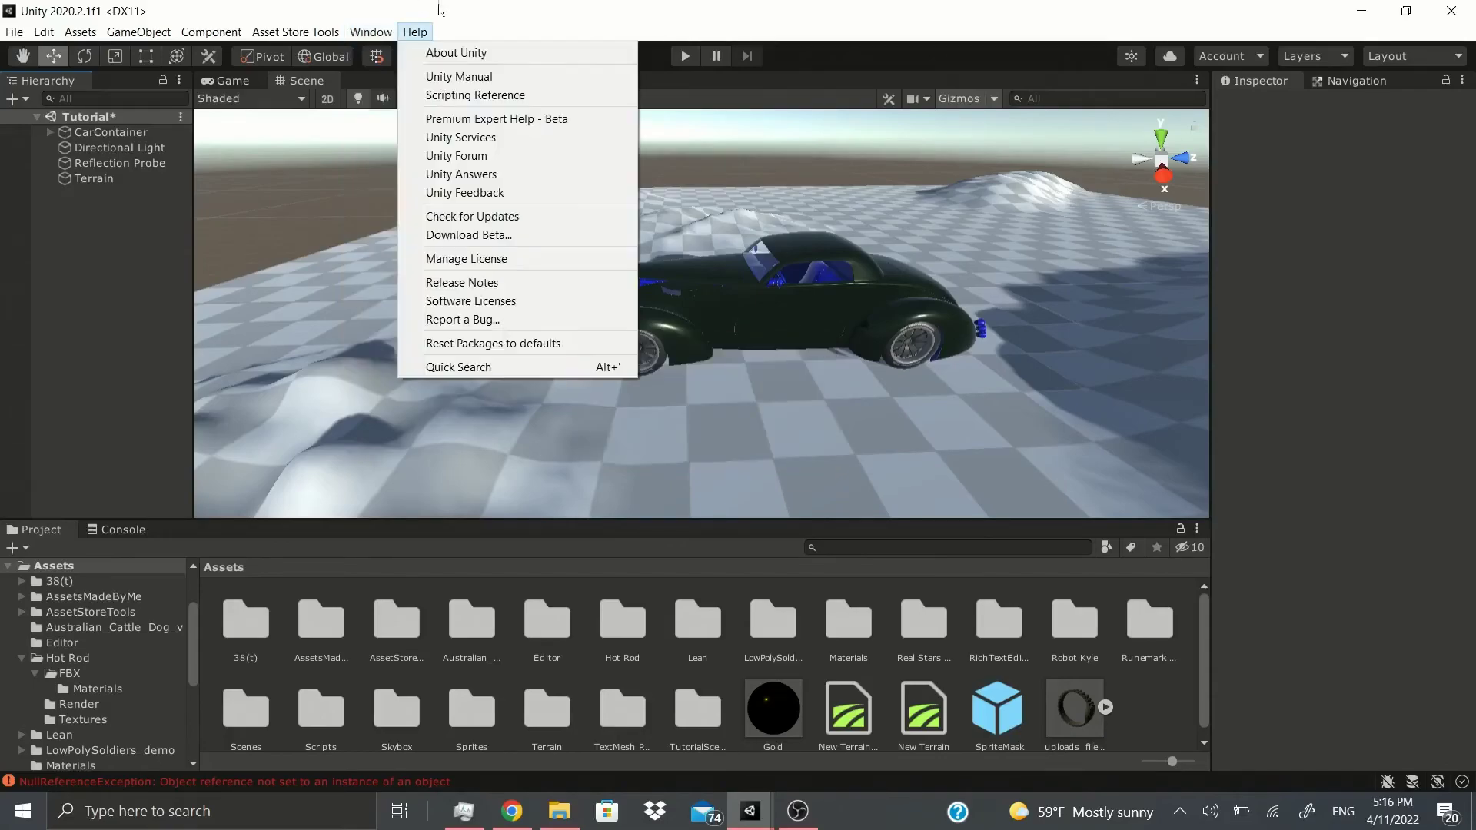
left_click(416, 32)
left_click(371, 32)
mouse_move(386, 373)
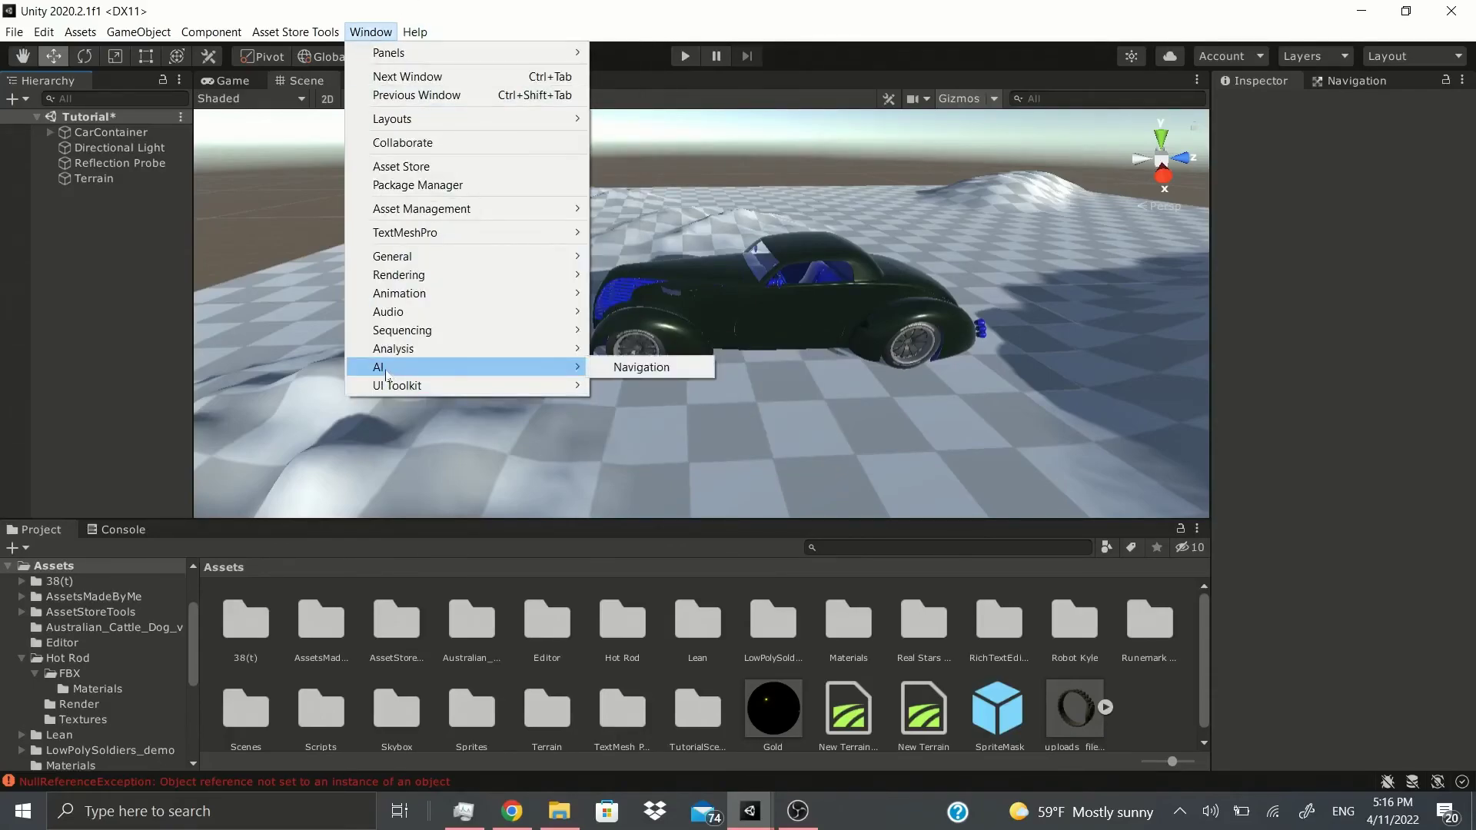
mouse_move(417, 347)
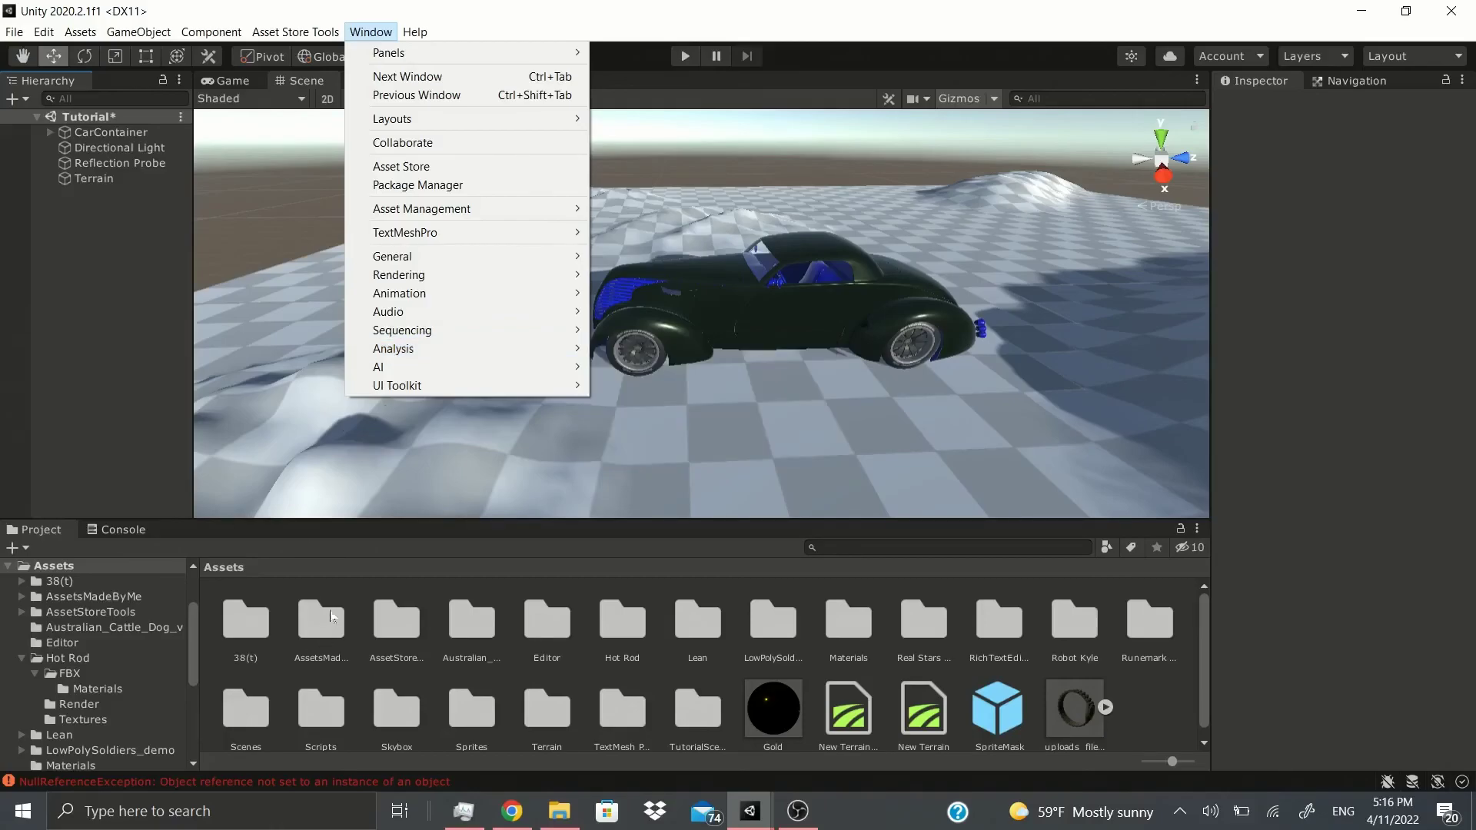
left_click(335, 638)
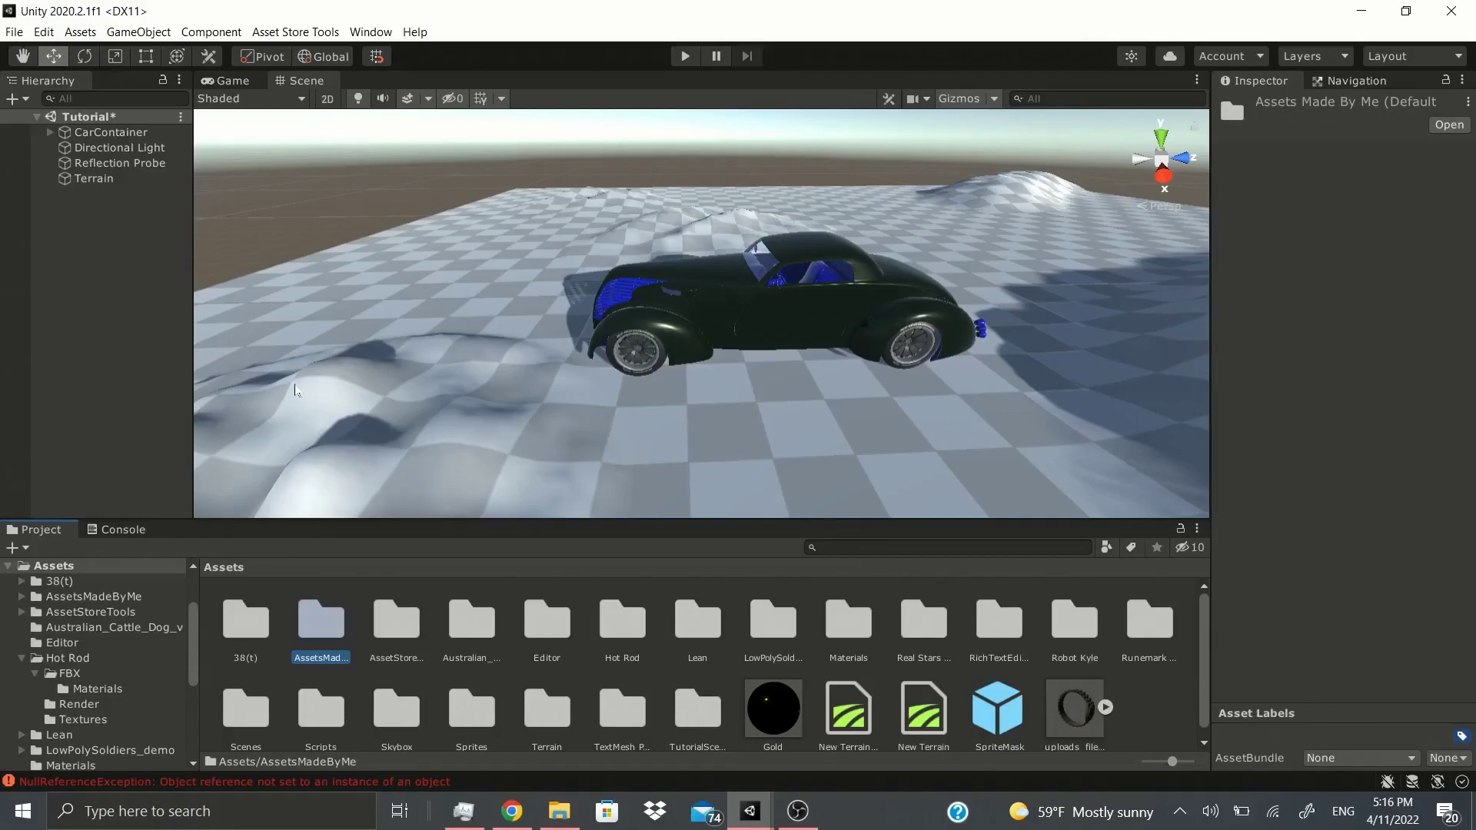